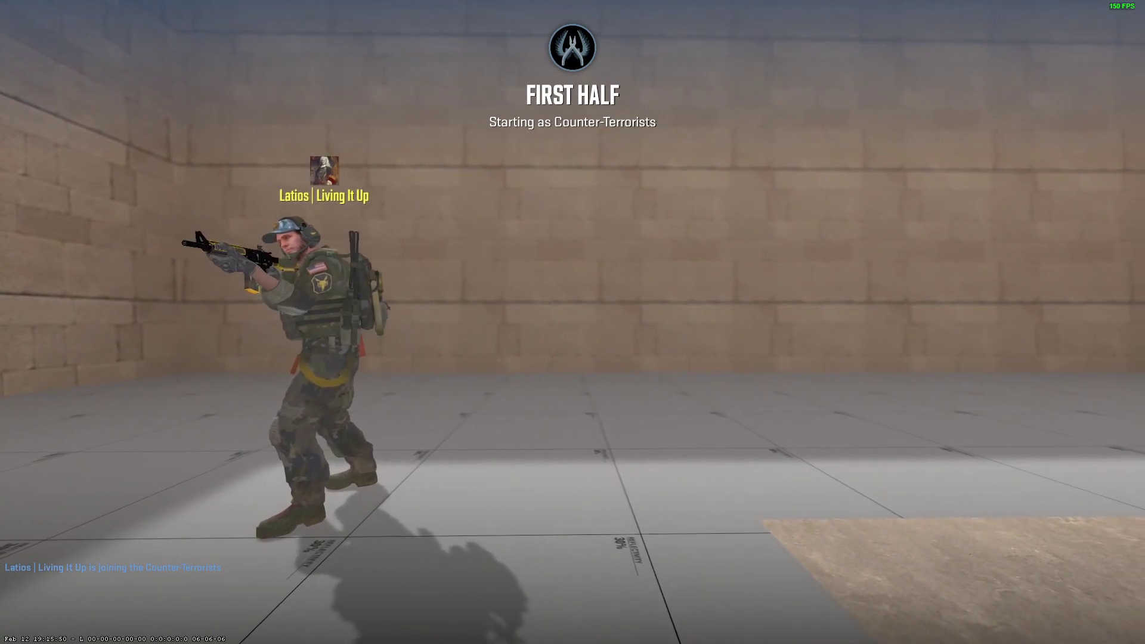
Switch to the knife in the stone test room, then quit to the Steam library
key("3")
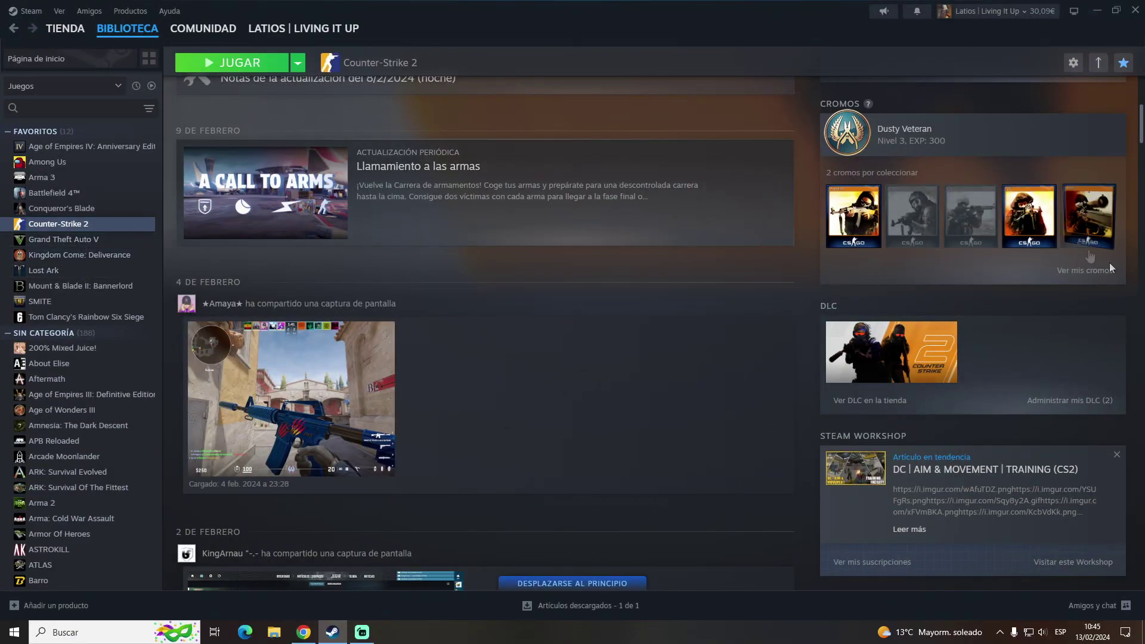
Confirm the Workshop Tools DLC in Properties, then launch Counter-Strike 2 Workshop Tools via JUGAR
left_click(1063, 402)
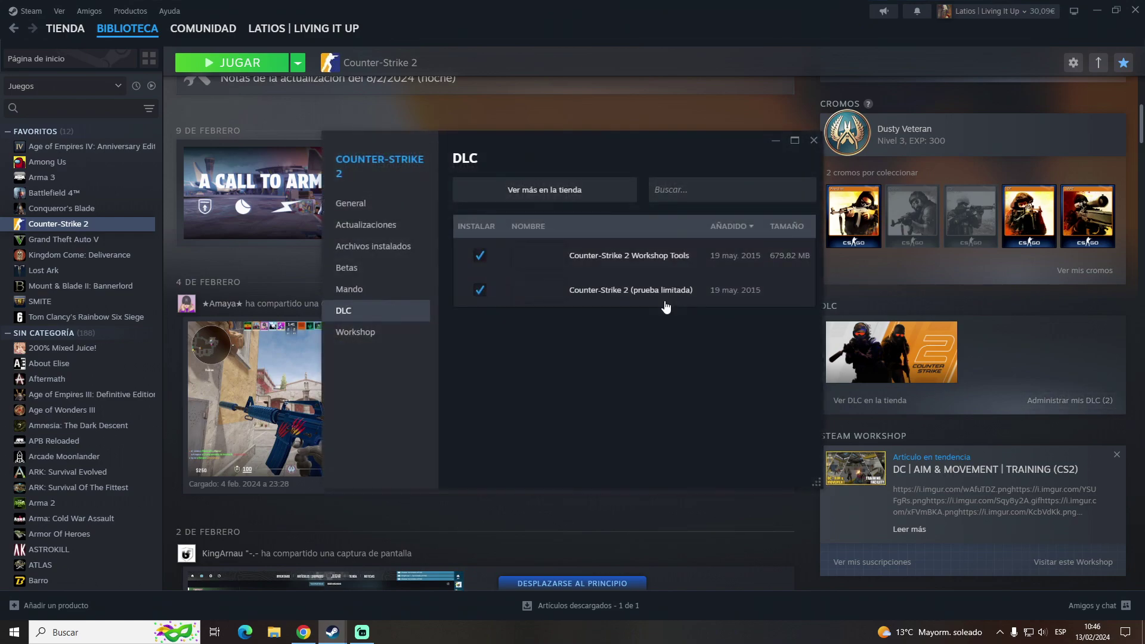
left_click(814, 140)
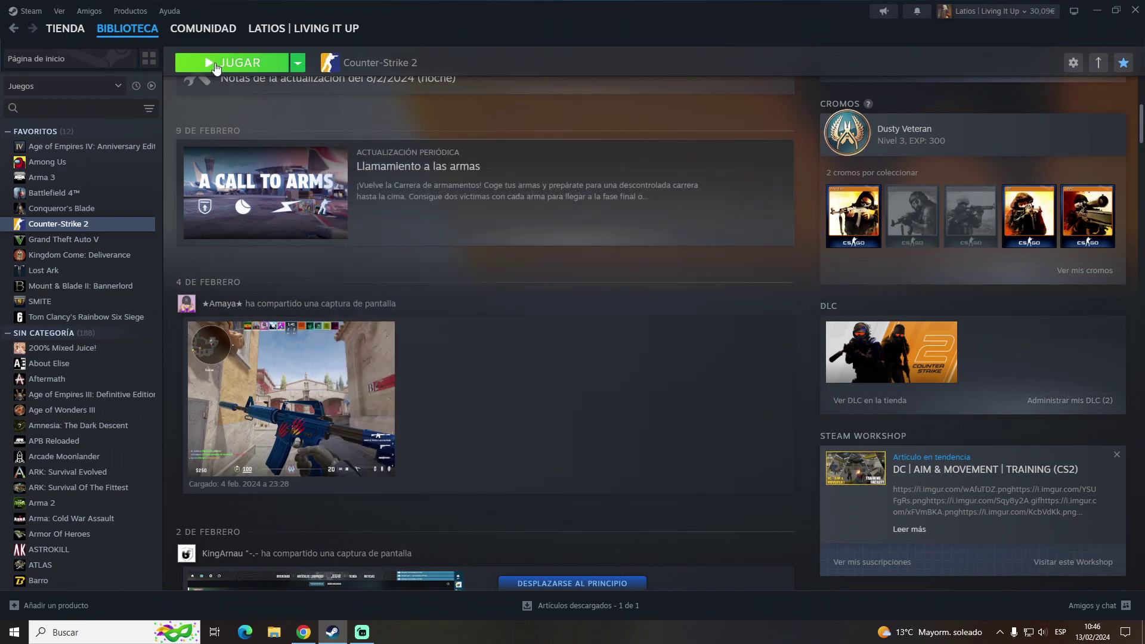
left_click(230, 62)
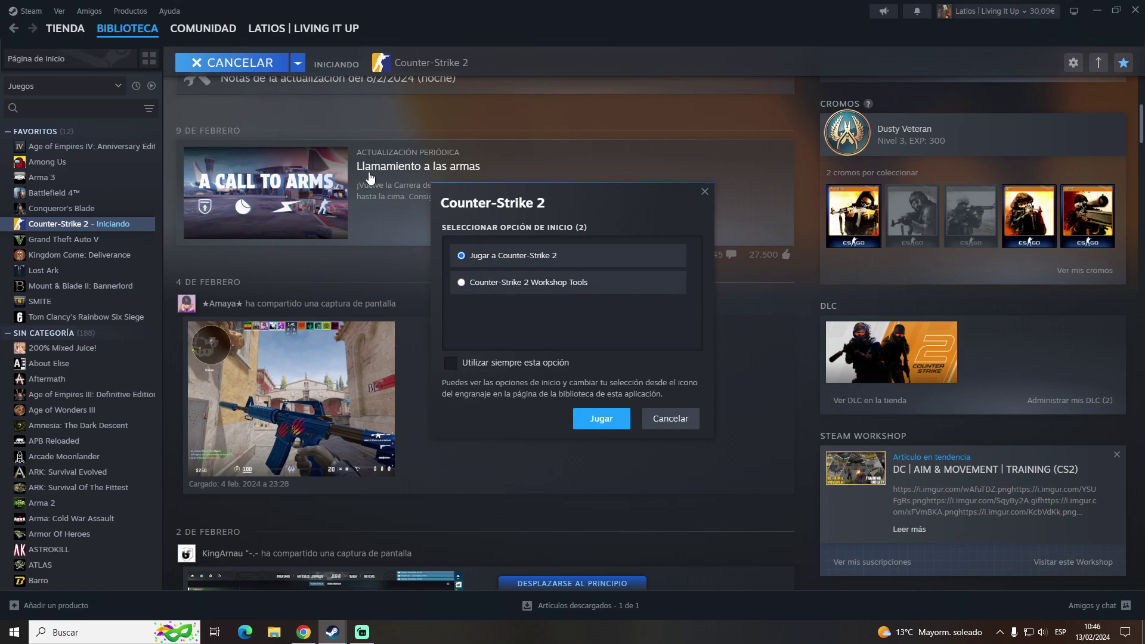
left_click(534, 283)
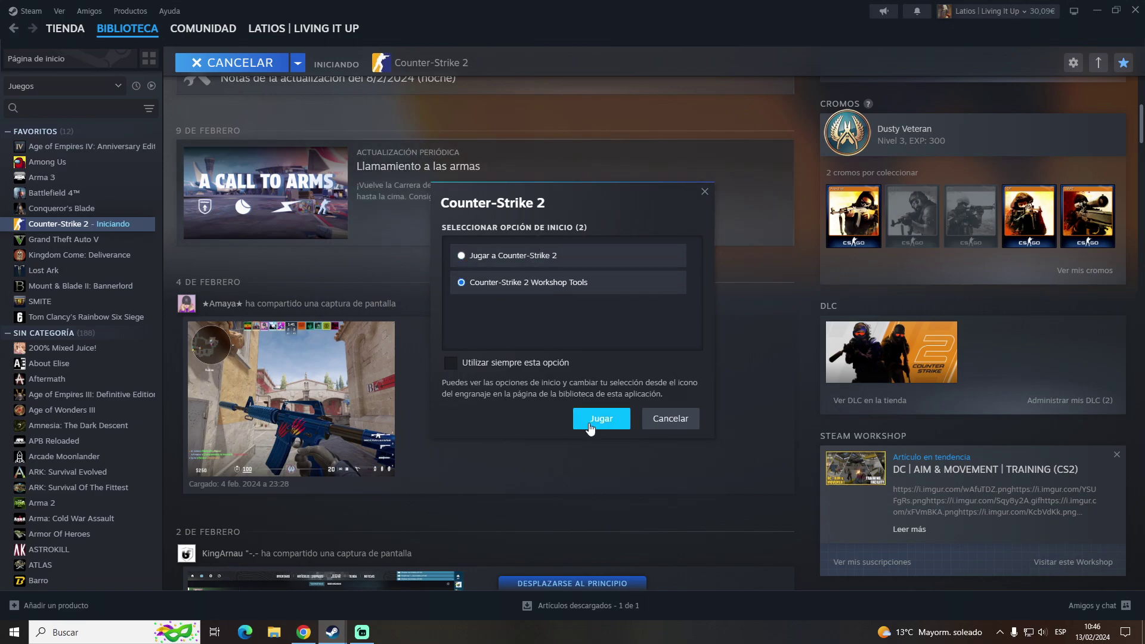
left_click(590, 422)
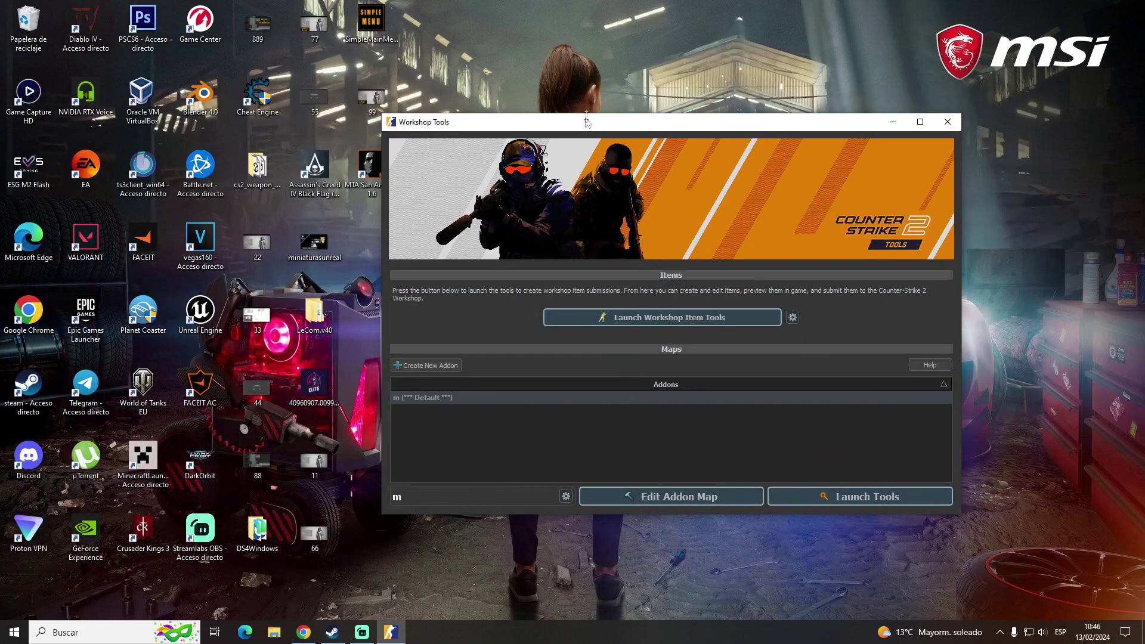
left_click_drag(586, 123, 546, 123)
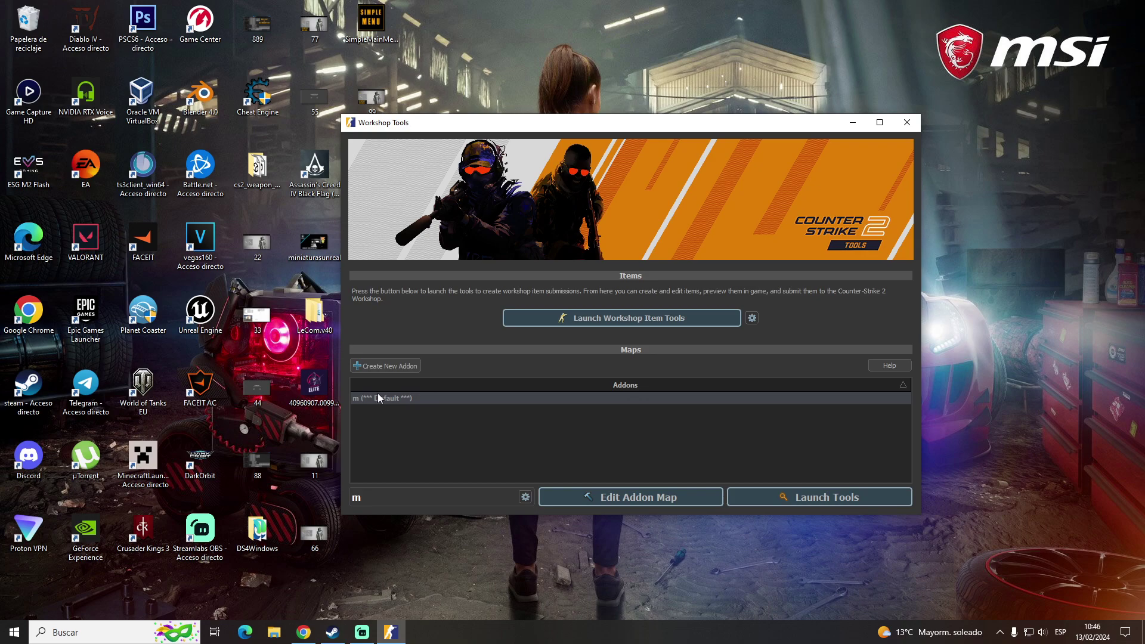
Launch the tools for the m addon and answer No to the startup prompt
left_click(630, 496)
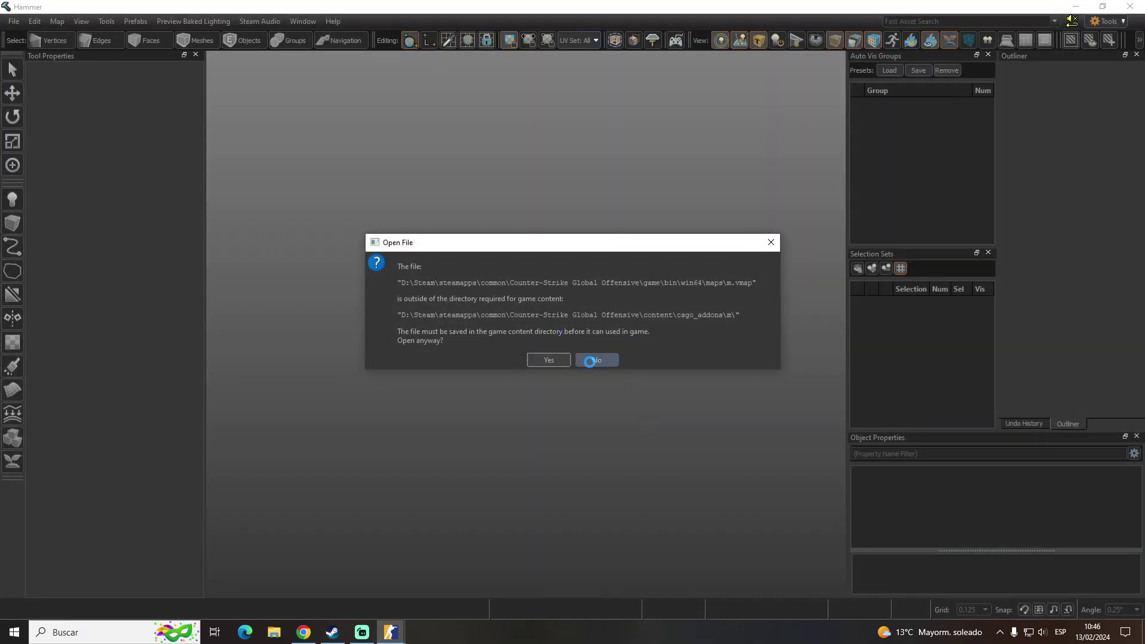
left_click(589, 361)
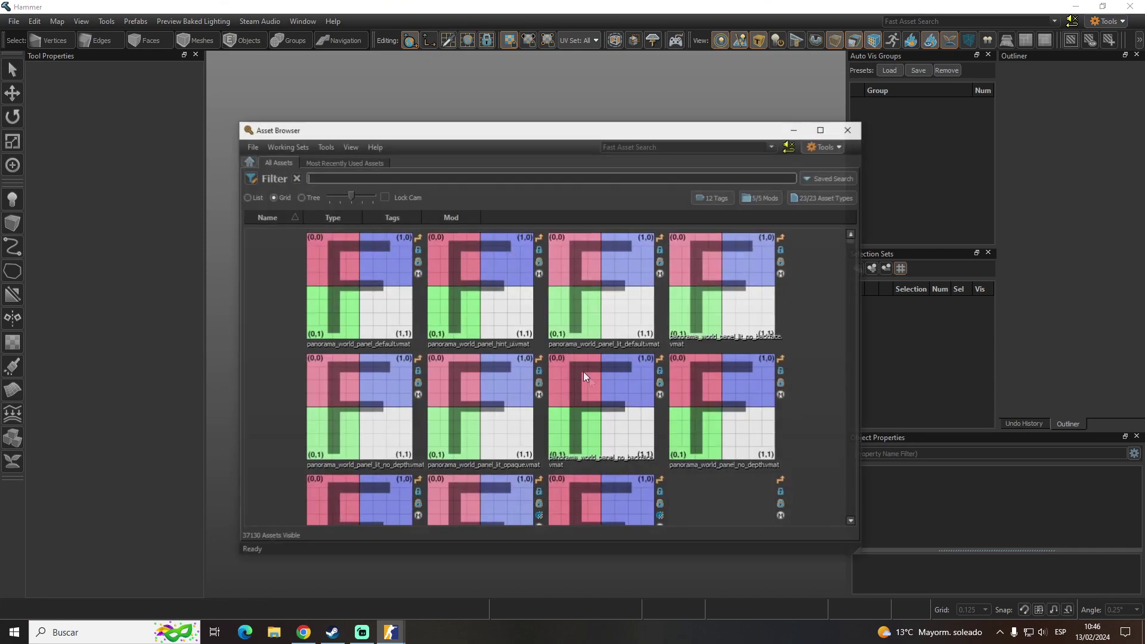
Close the Asset Browser and create a new blank map, untitled_1.vmap
left_click(787, 132)
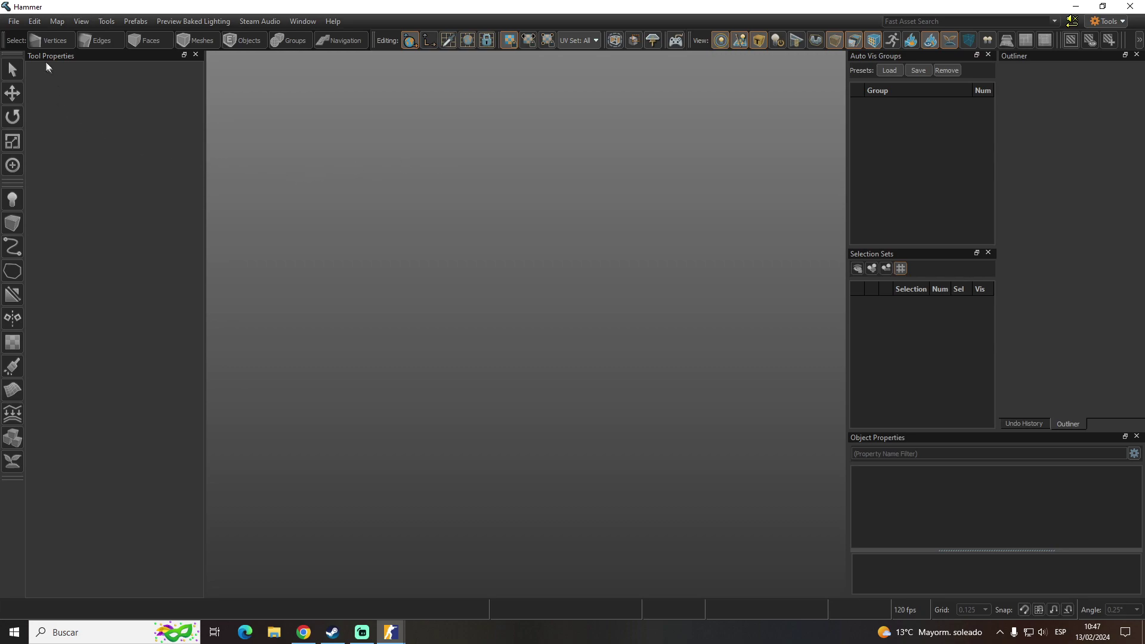
left_click(14, 21)
left_click(29, 32)
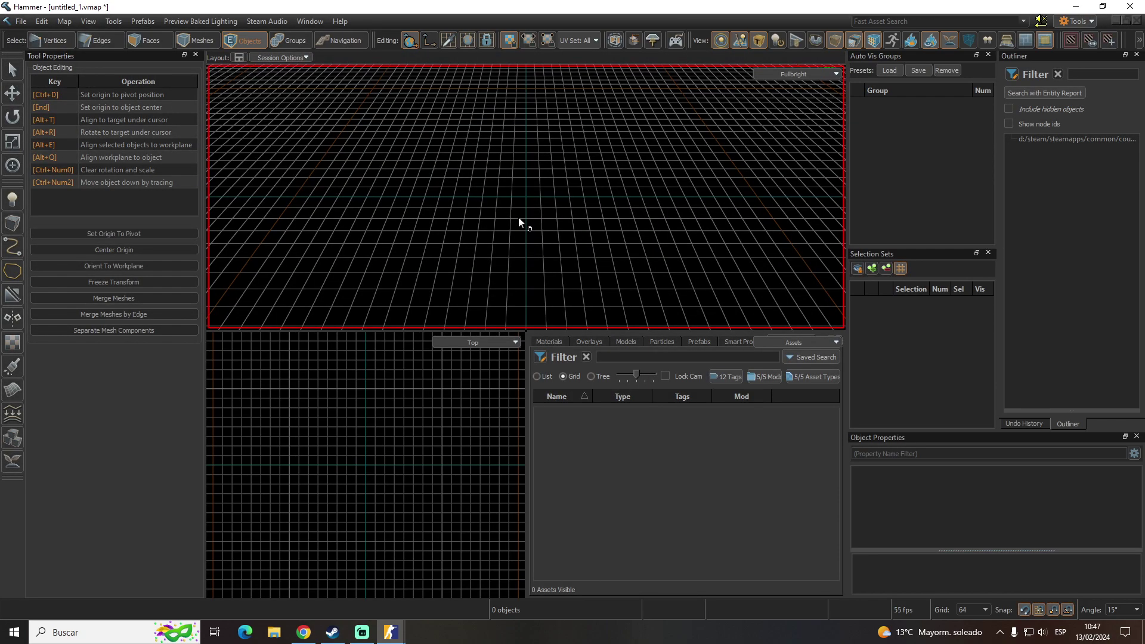
Save the map as mapayt.vmap in the m addon's maps folder and activate the Block tool
key("ctrl+s")
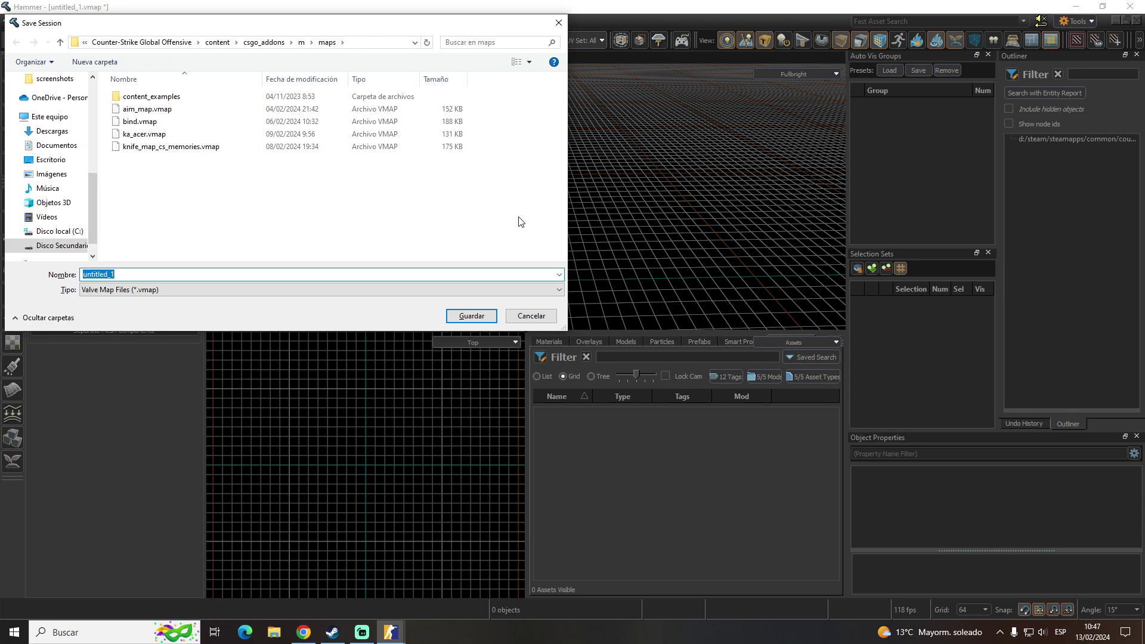
type("mapayt")
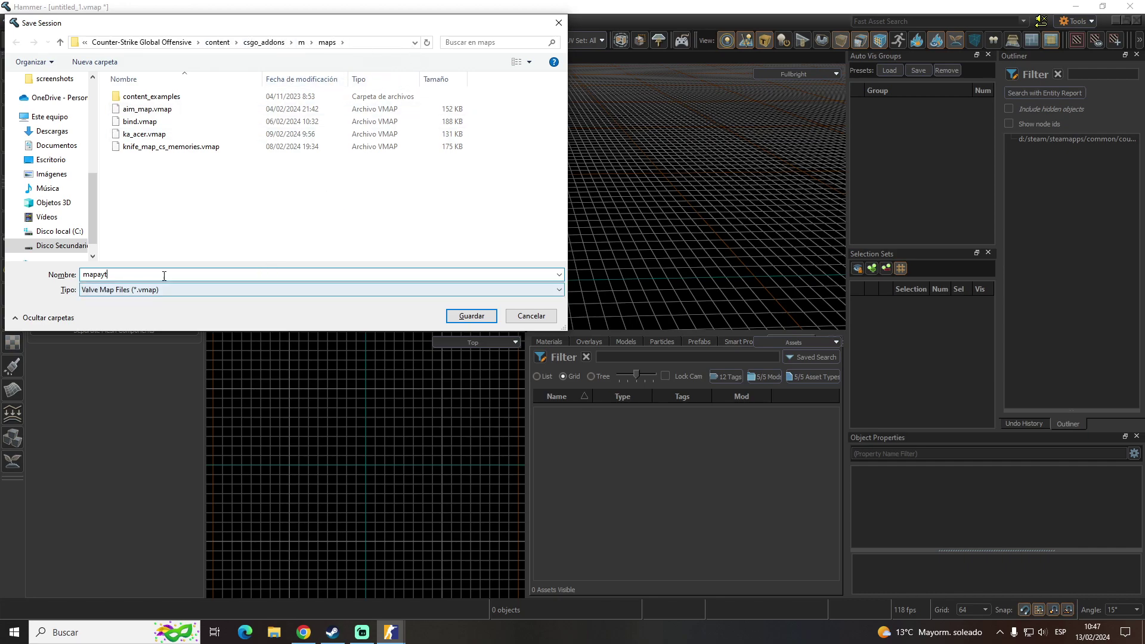
key("Return")
key("shift+b")
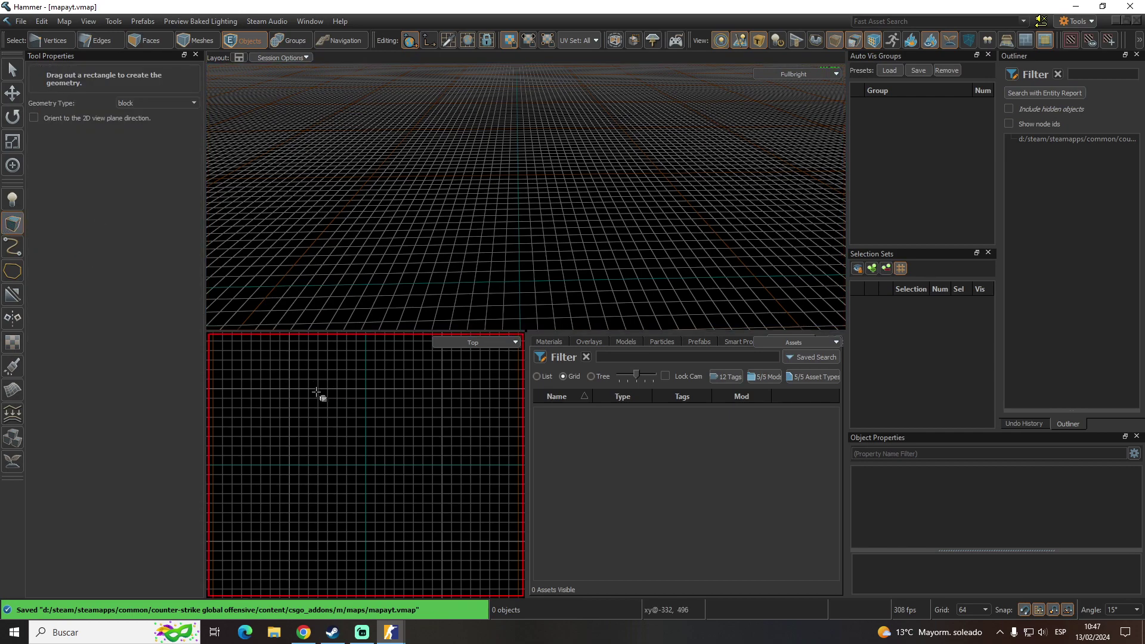
Draw a 1024×1024 floor block in the Top view and commit it as a mesh
left_click_drag(289, 387, 441, 541)
key("Return")
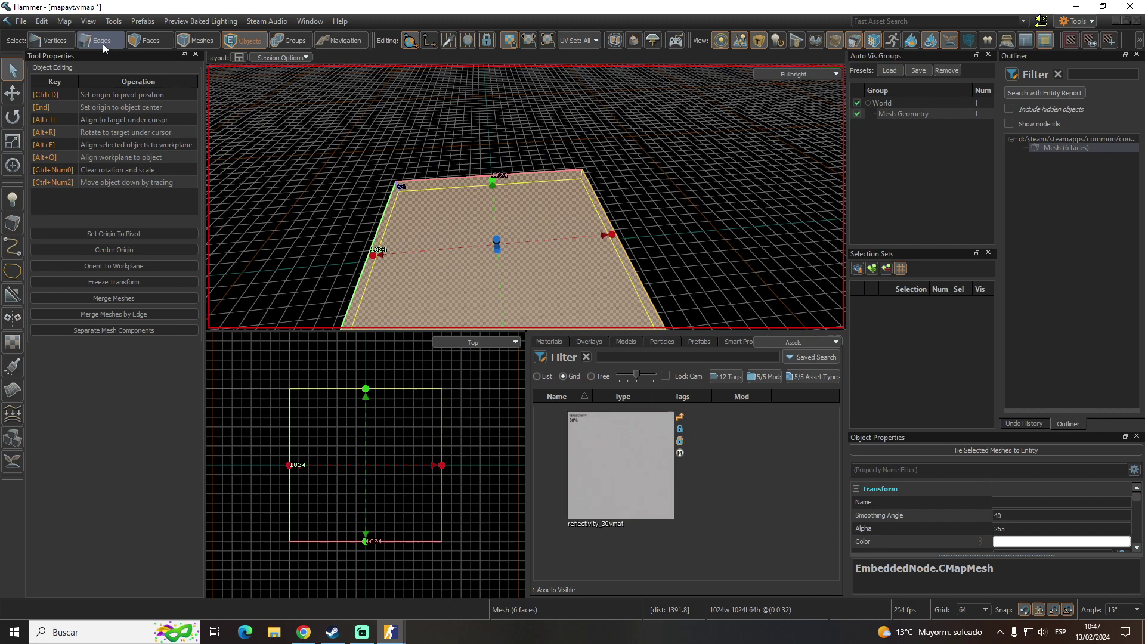
key("2")
key("3")
key("4")
key("3")
key("2")
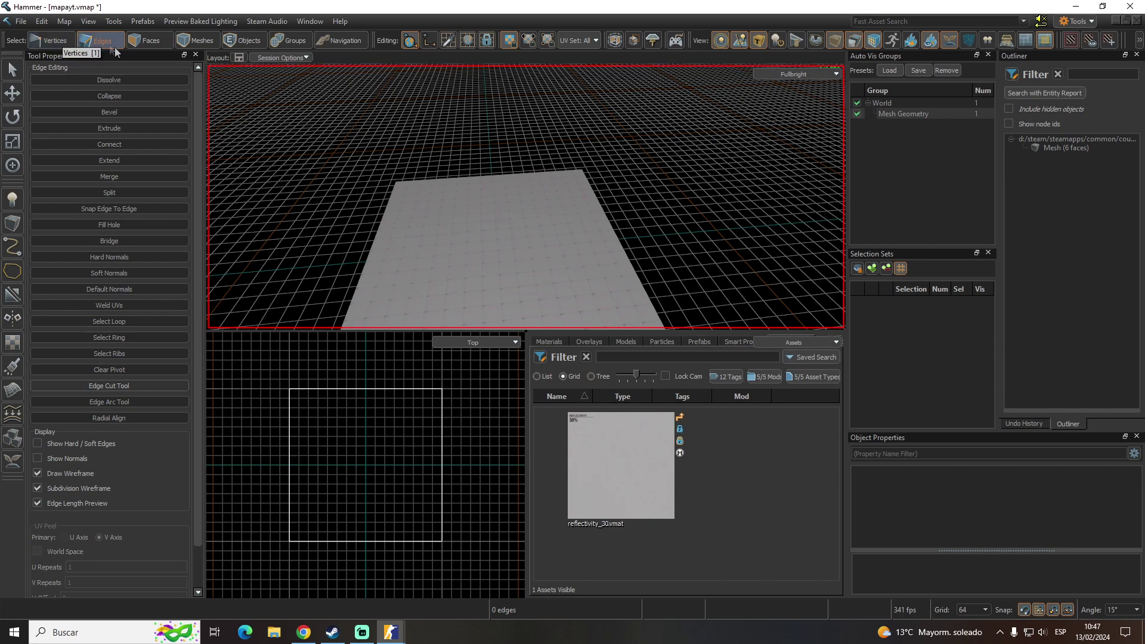
left_click(148, 41)
left_click(197, 42)
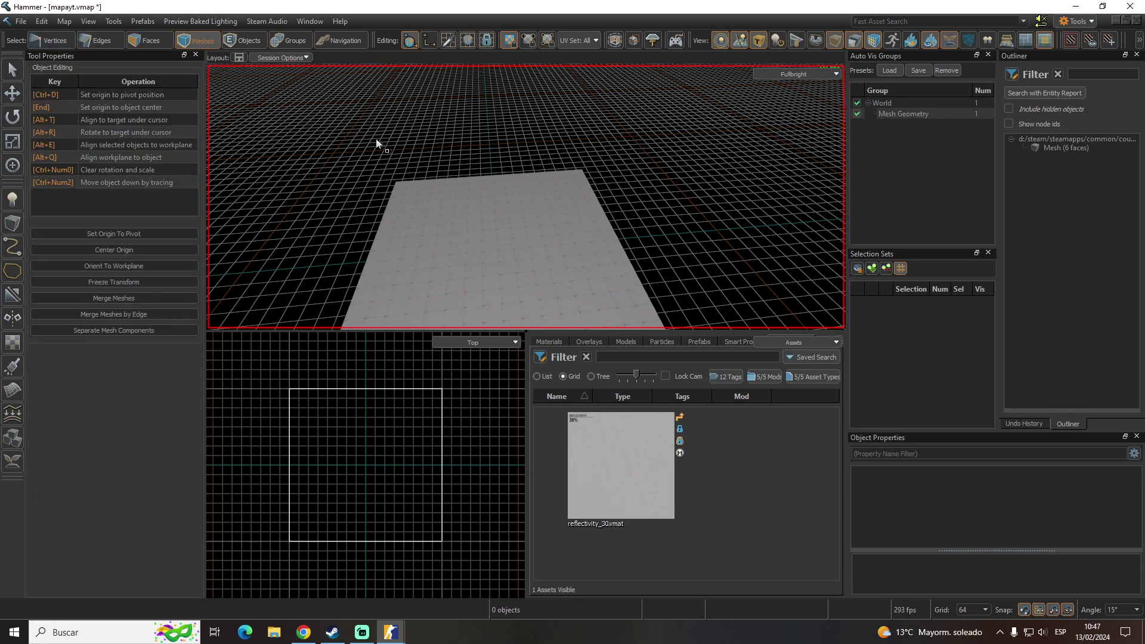
In Edges mode, select one outer edge of the slab and try moving it upward
left_click_drag(378, 145, 393, 156)
key("2")
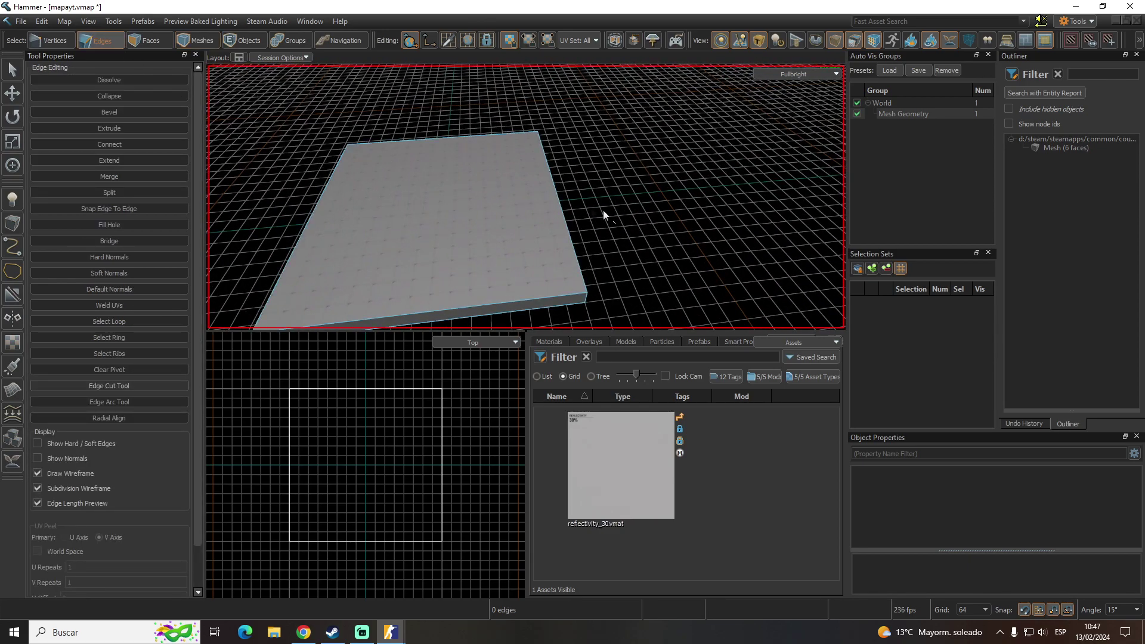
left_click_drag(540, 202, 645, 246)
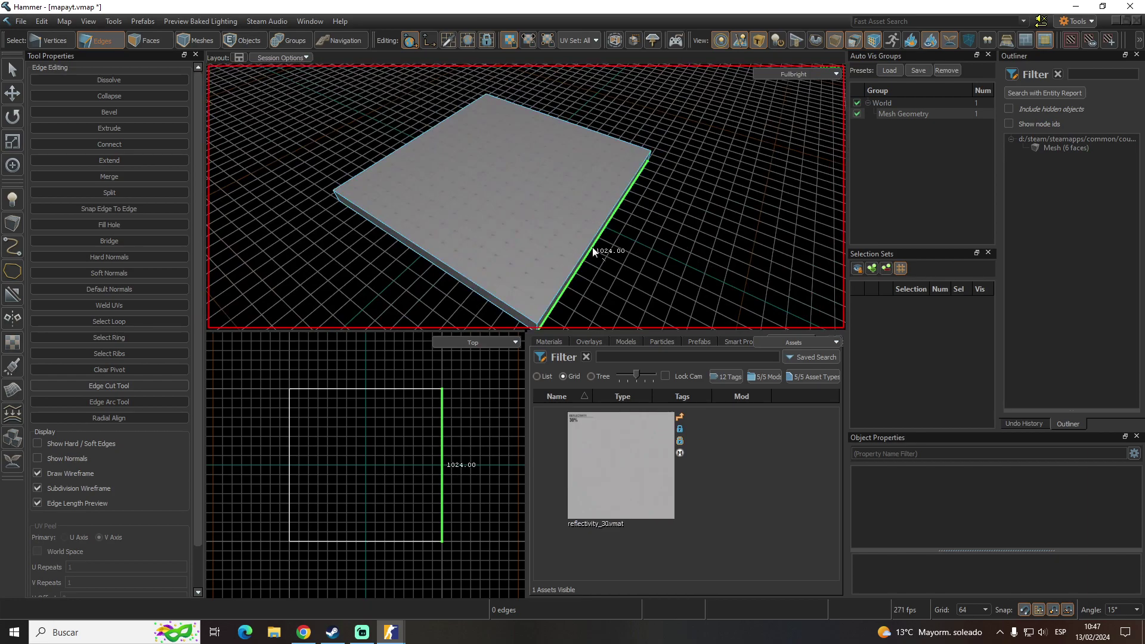
scroll(524, 192, "up", 2)
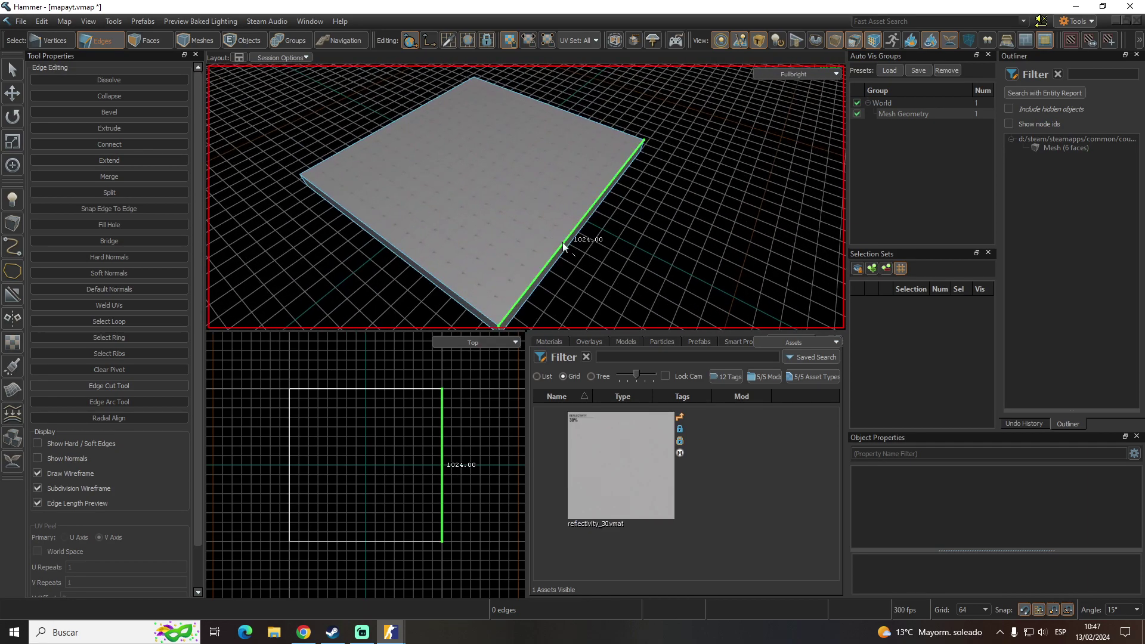
left_click(564, 244)
key("w")
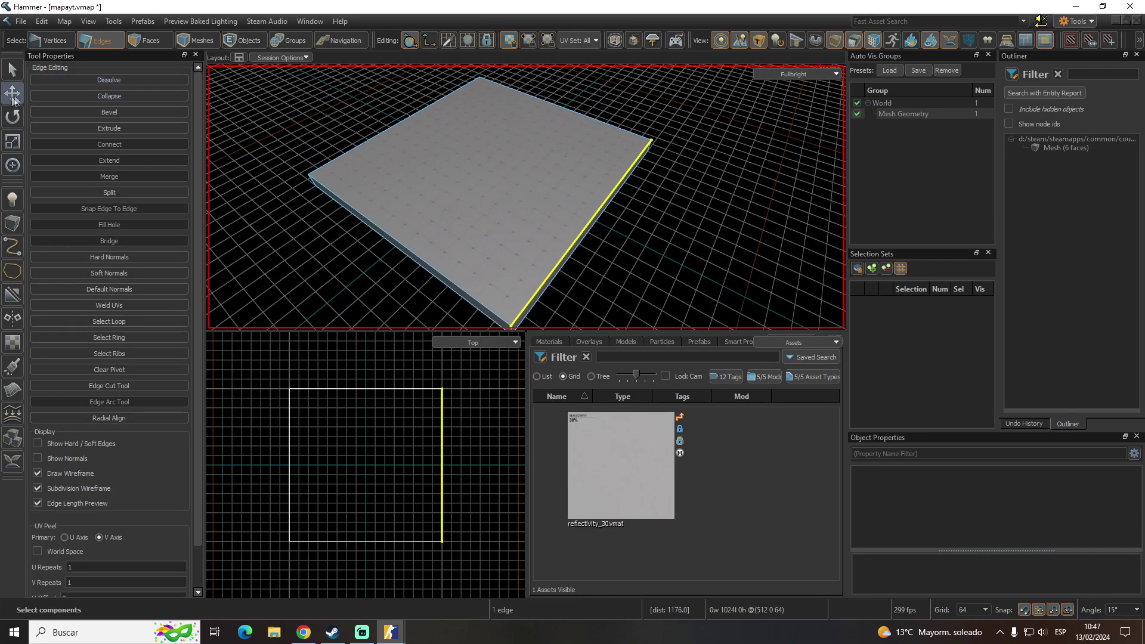
left_click_drag(606, 179, 614, 106)
mouse_move(615, 107)
middle_mouse_down()
mouse_move(526, 197)
mouse_move(514, 192)
middle_mouse_up()
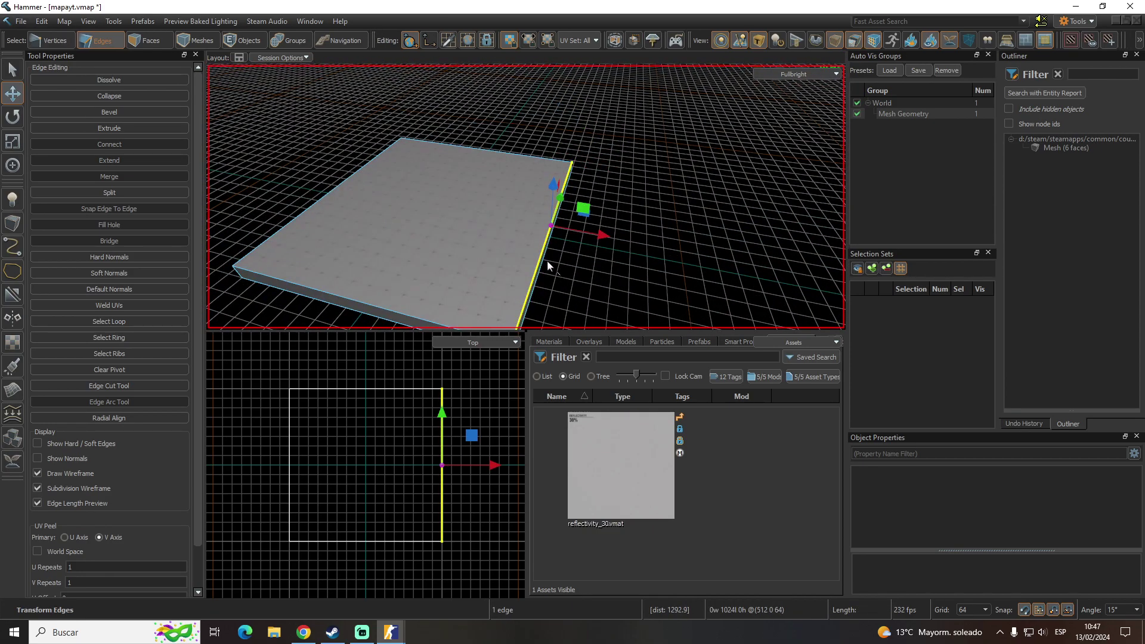
Select the slab's whole outer edge loop and extrude it 384 units up into walls
double_click(541, 257)
middle_click_drag(542, 258, 482, 145)
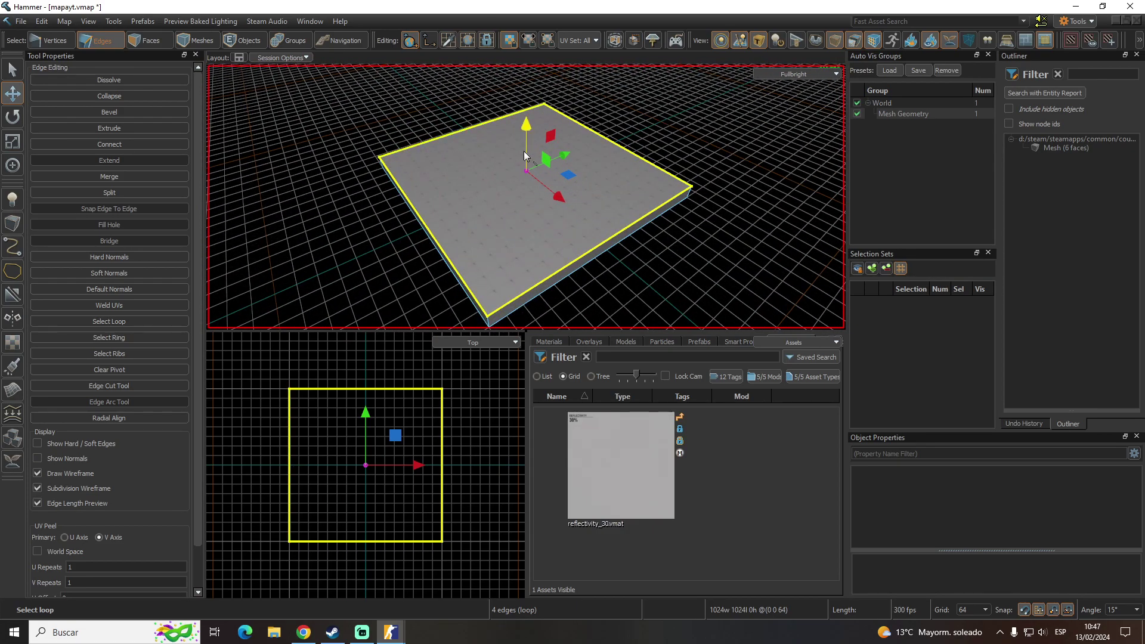
left_click_drag(523, 157, 534, 98, "shift")
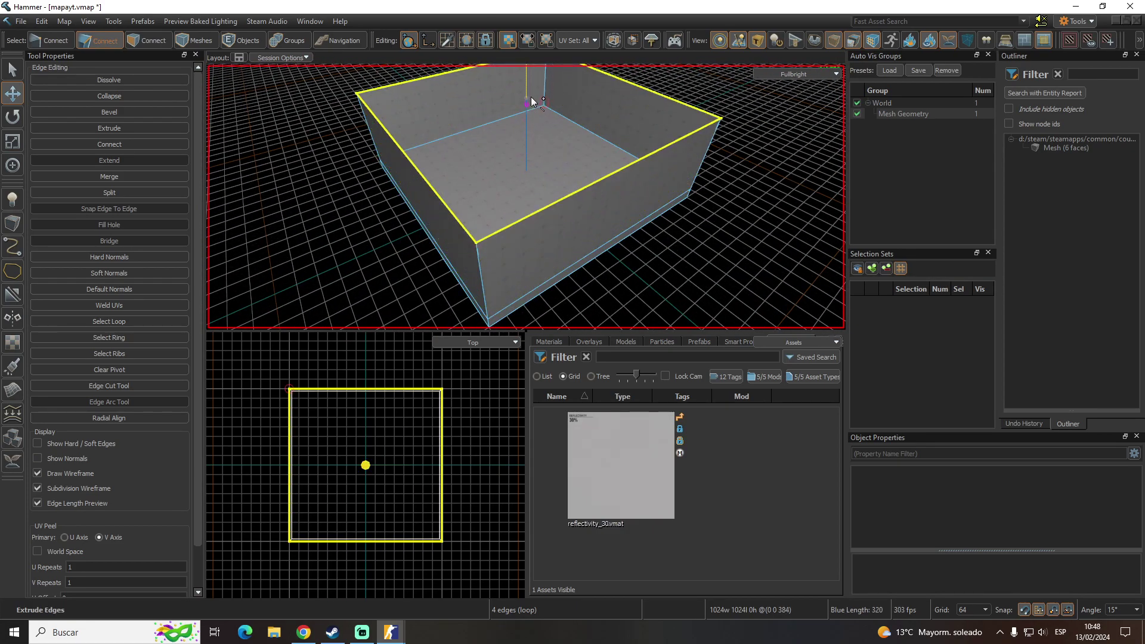
scroll(534, 99, "up", 5)
middle_click_drag(564, 119, 466, 284)
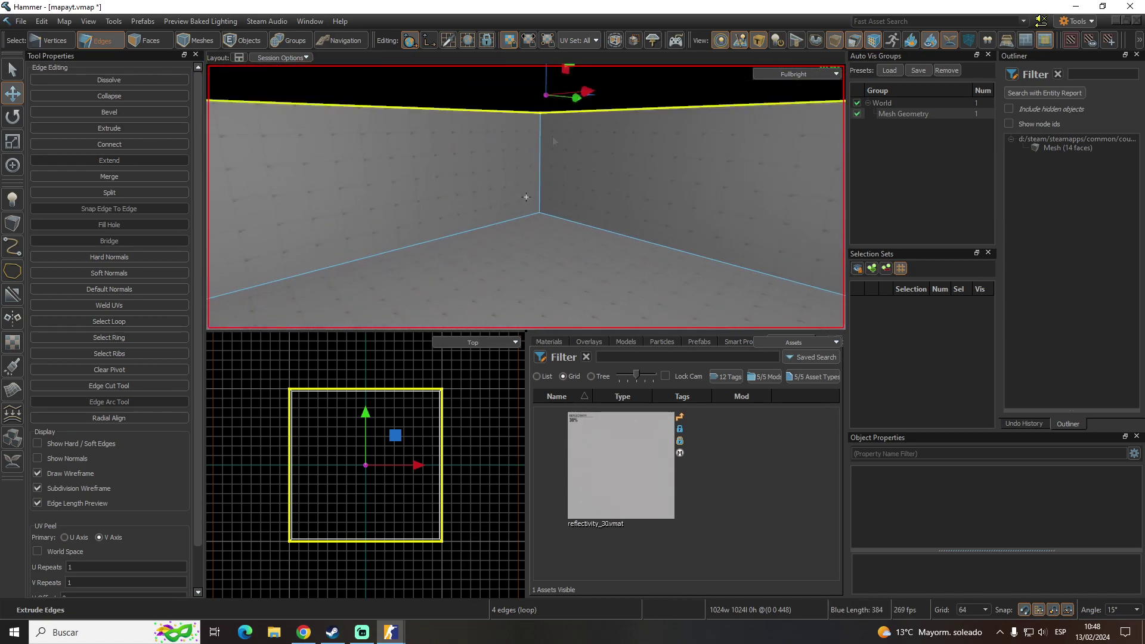
left_click(549, 343)
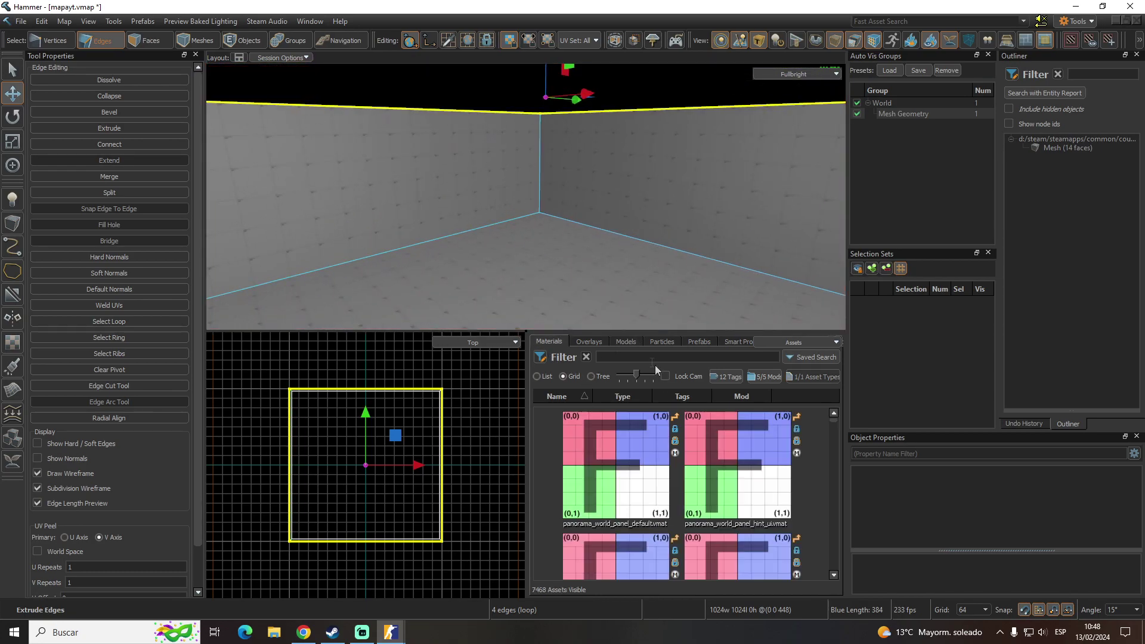
Drag hr_stone_wall05_plaster03 from the Materials browser onto the room's wall faces
left_click(634, 357)
left_click_drag(631, 445, 363, 151)
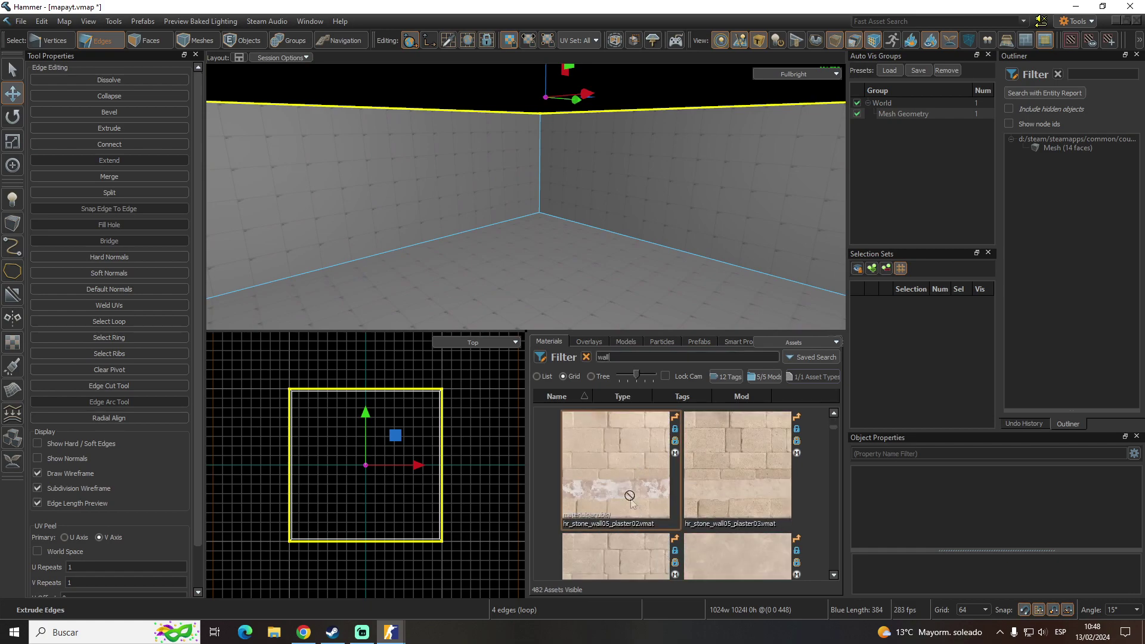
left_click_drag(362, 153, 632, 209)
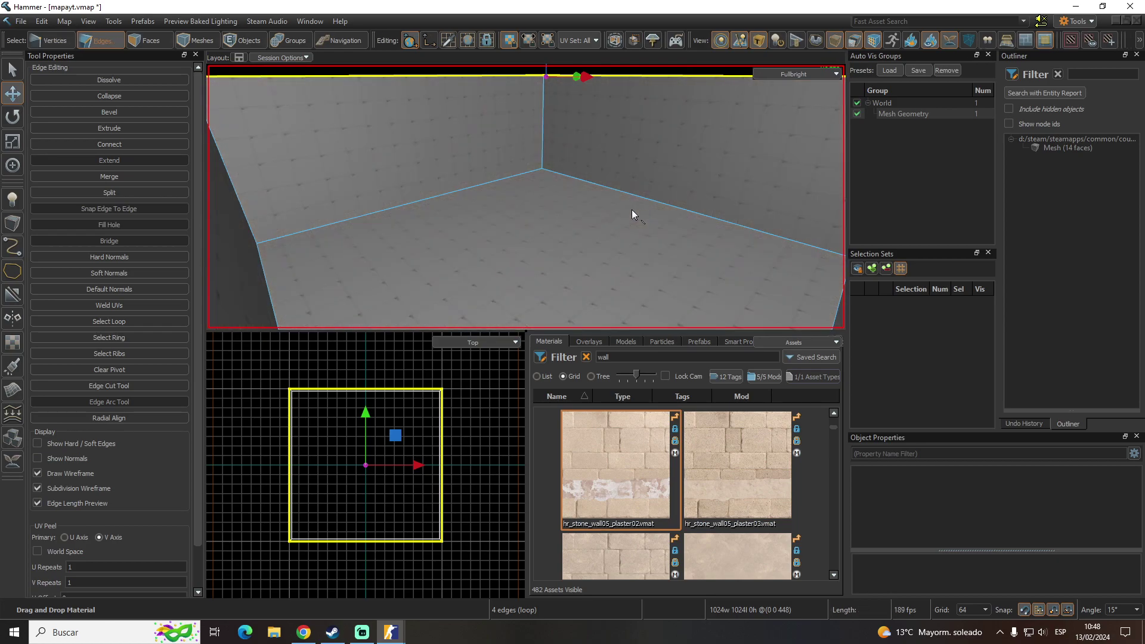
left_click(149, 40)
left_click_drag(737, 466, 688, 147)
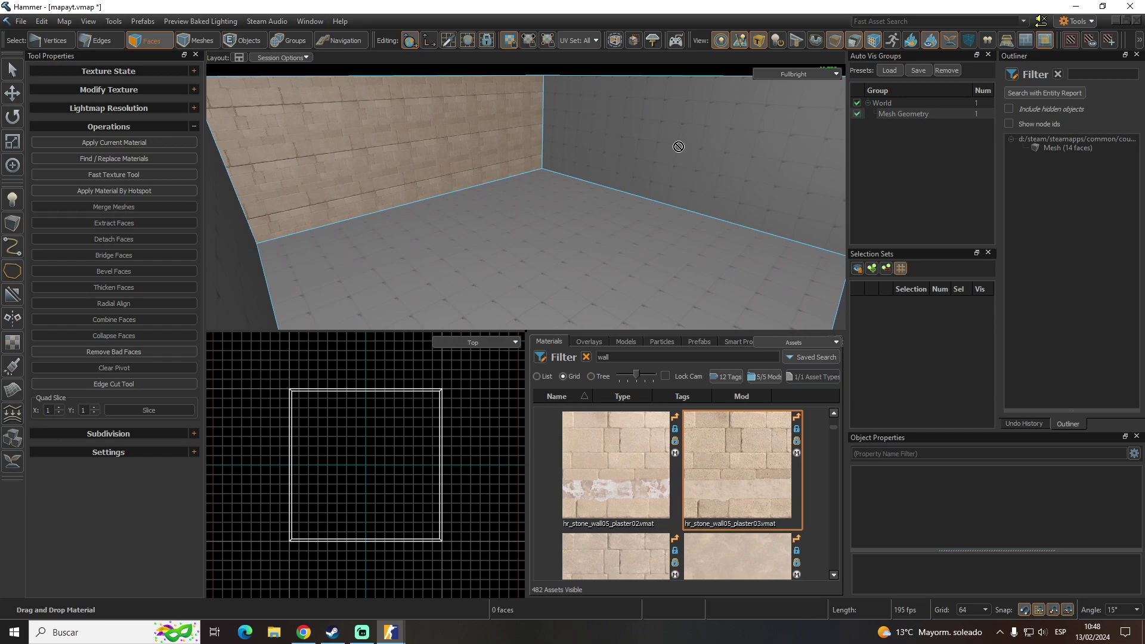
left_click_drag(687, 146, 650, 167)
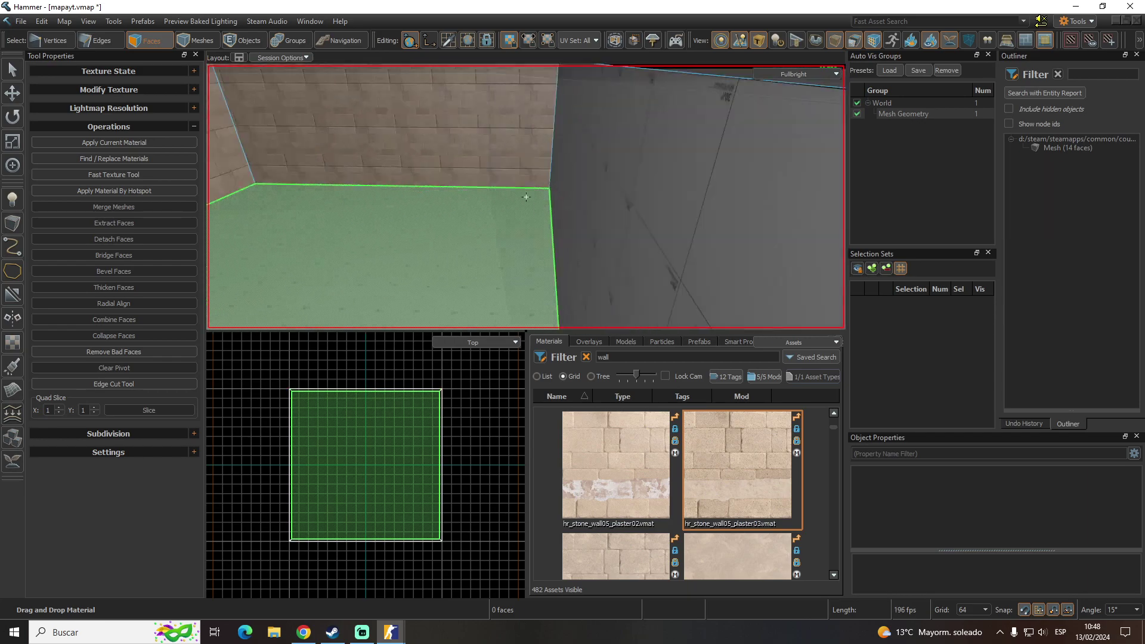
mouse_move(718, 170)
left_mouse_down()
mouse_move(428, 235)
mouse_move(525, 196)
mouse_move(457, 148)
mouse_move(470, 184)
mouse_move(304, 170)
left_mouse_up()
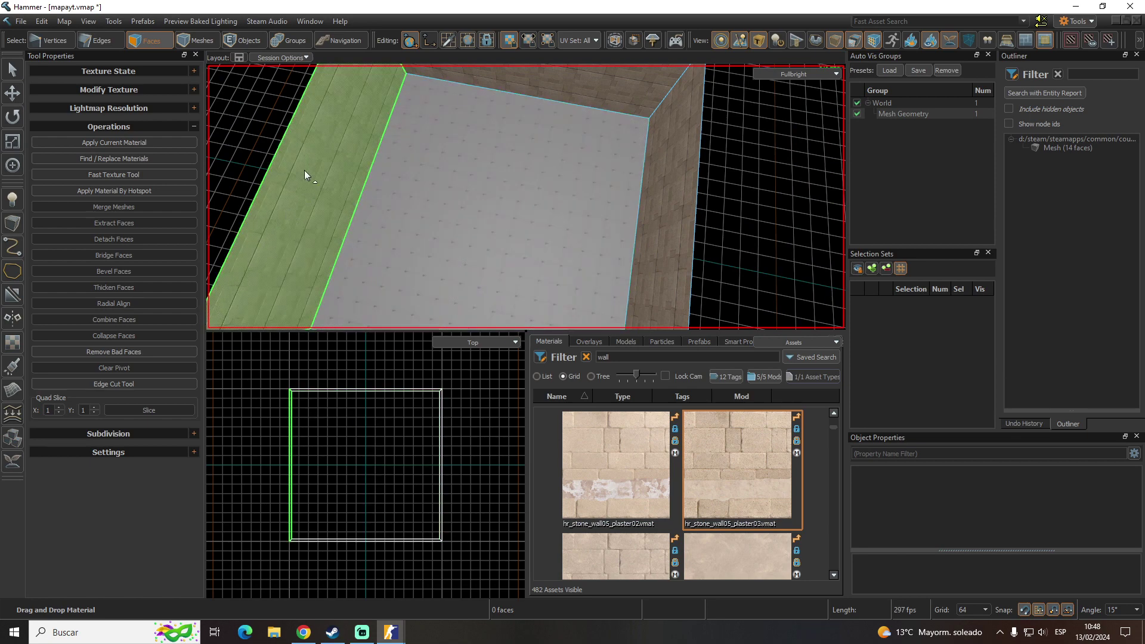
key("4")
left_click(495, 155)
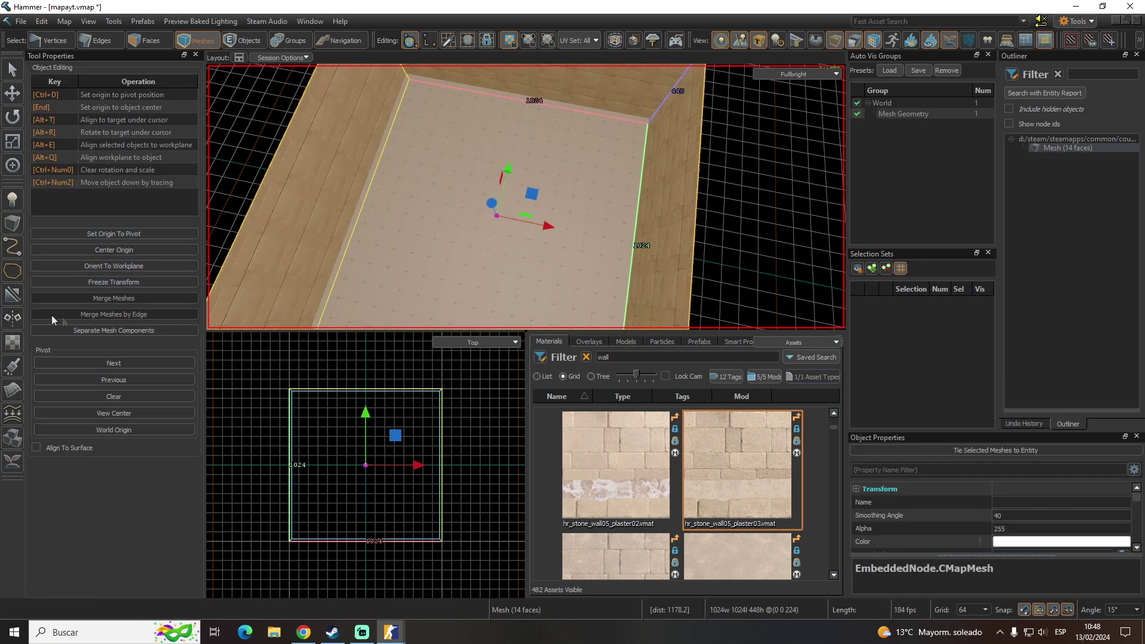
Clip the room mesh down the middle in the Top view, keeping both halves
left_click(12, 294)
left_click_drag(362, 395, 366, 541)
scroll(520, 253, "down", 3)
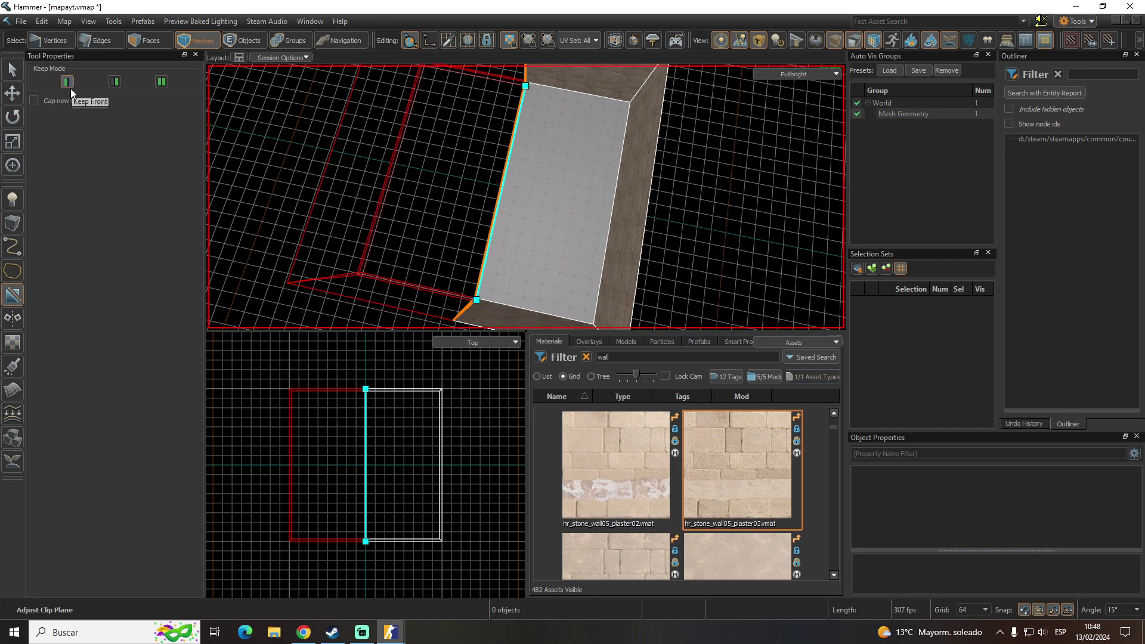
left_click(115, 82)
left_click(161, 82)
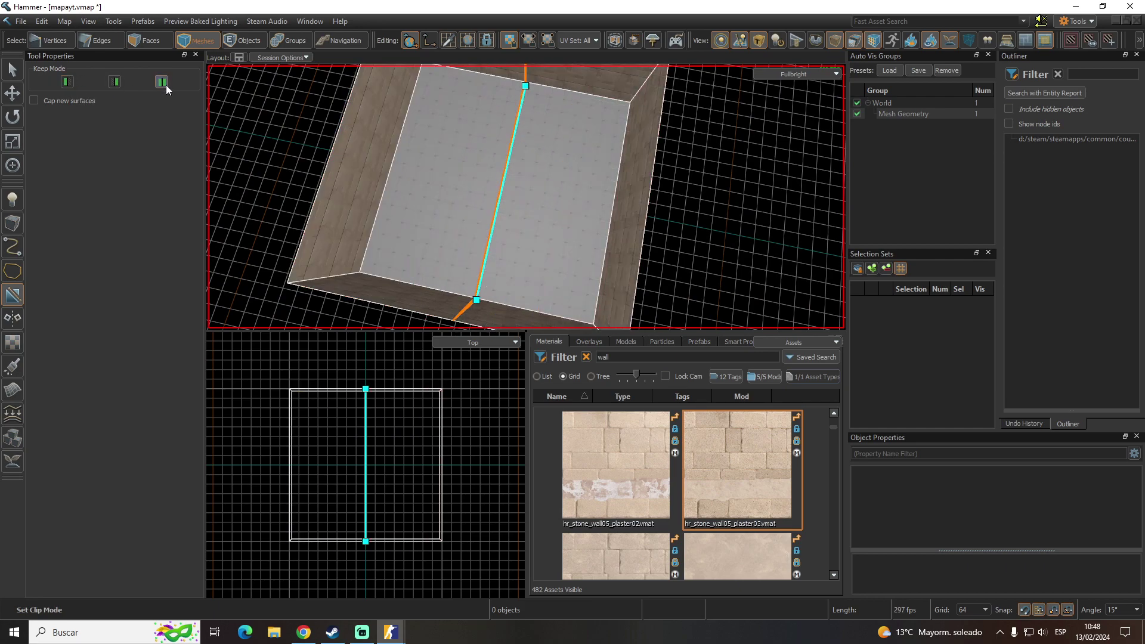
key("Return")
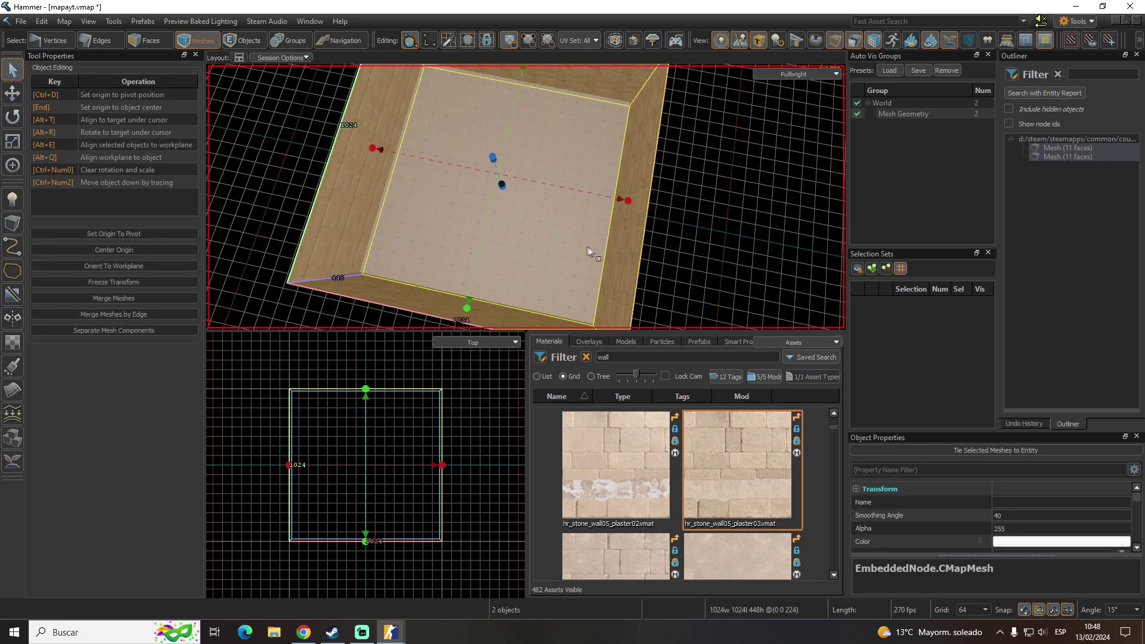
Select the left half of the floor and Quad Slice it into a 4×4 grid
key("3")
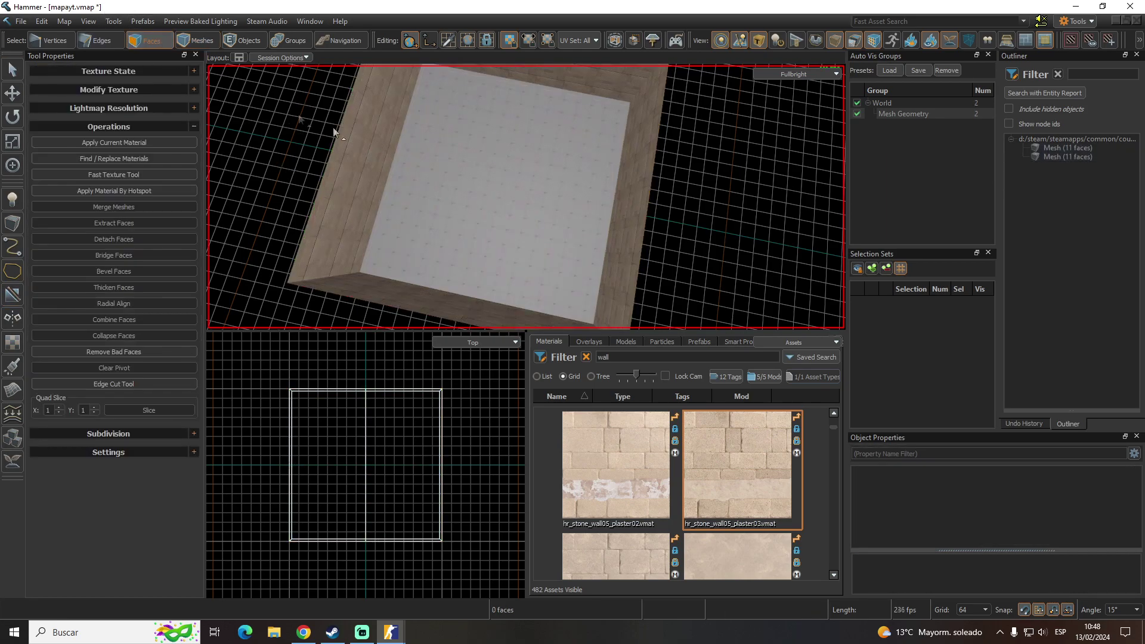
left_click(441, 167)
left_click(552, 140)
left_click(493, 152)
left_click(392, 166)
left_click(449, 159)
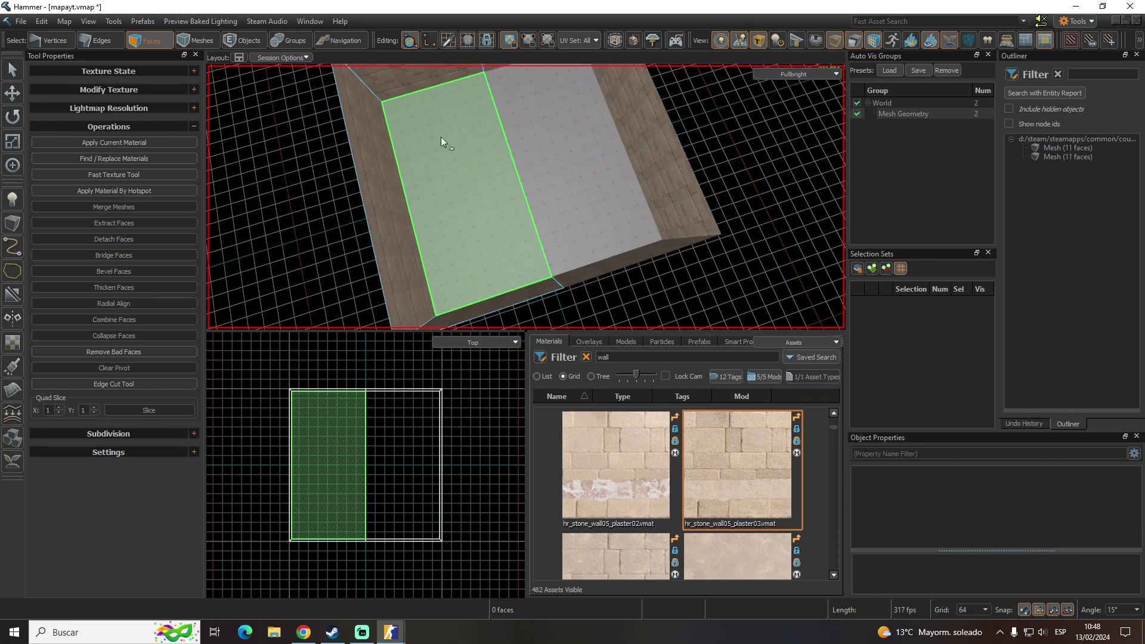
left_click(444, 167)
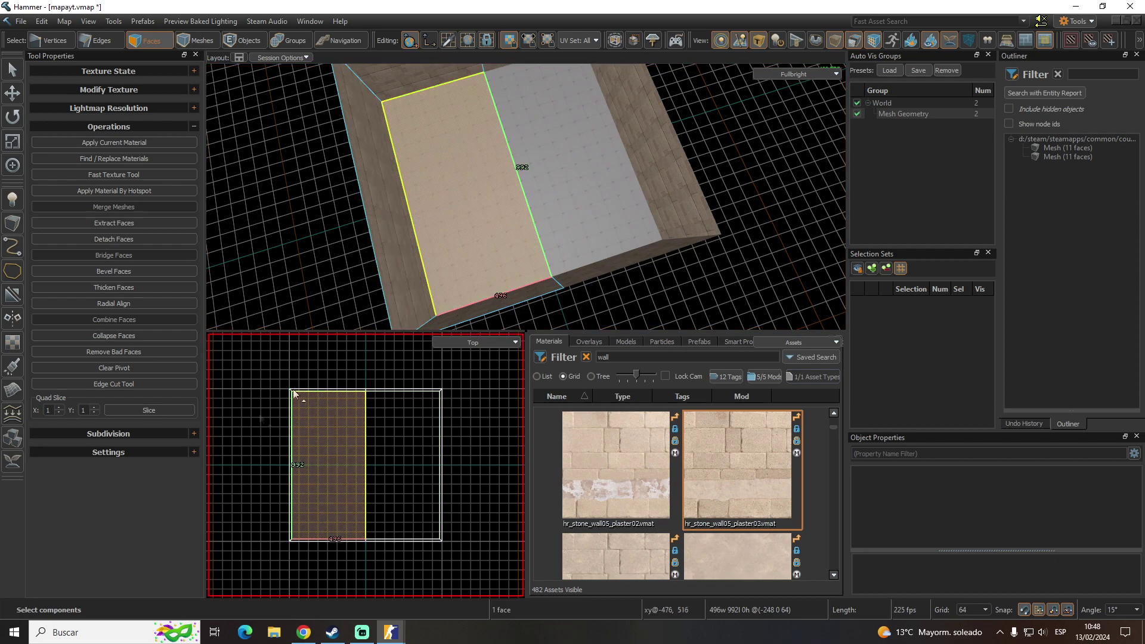
triple_click(58, 407)
type("8")
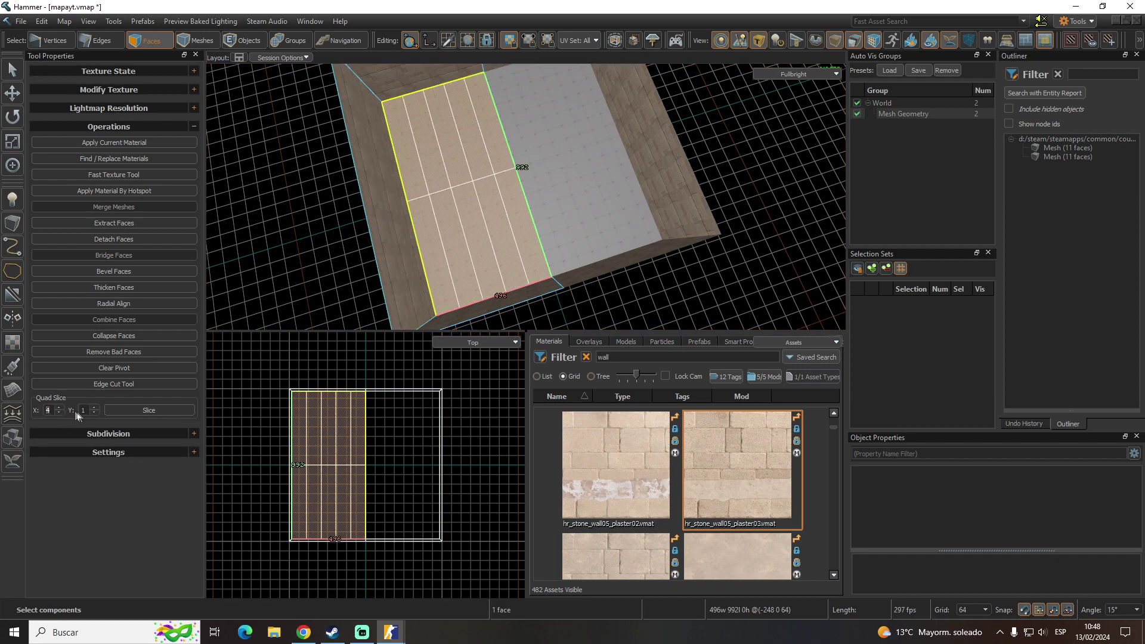
left_click(95, 408)
left_click(94, 408)
left_click(94, 408)
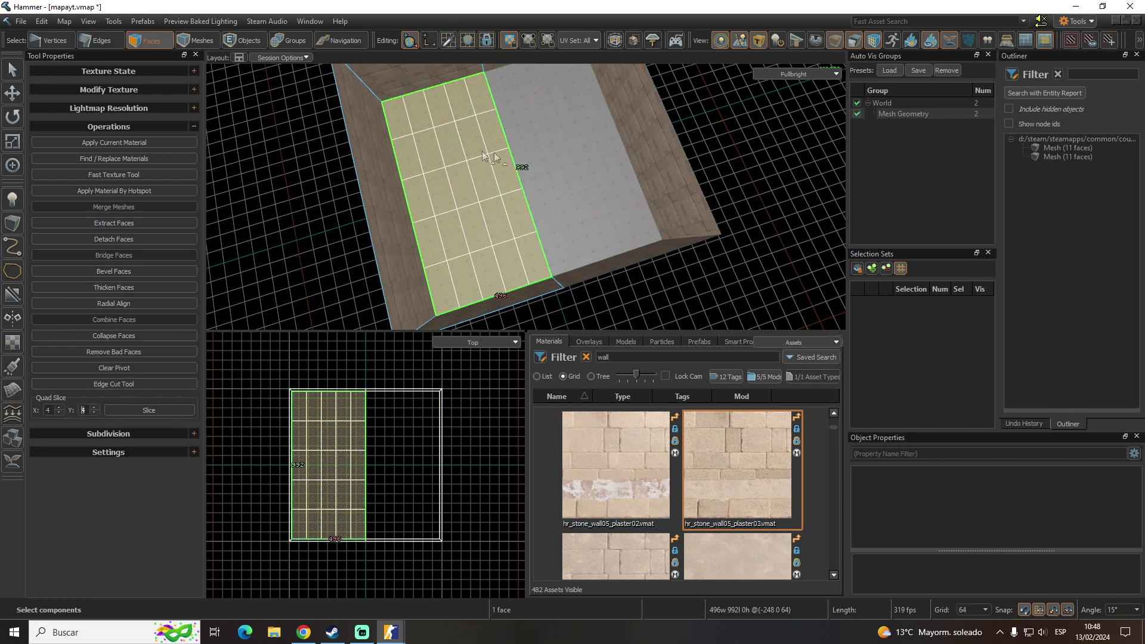
left_click(156, 413)
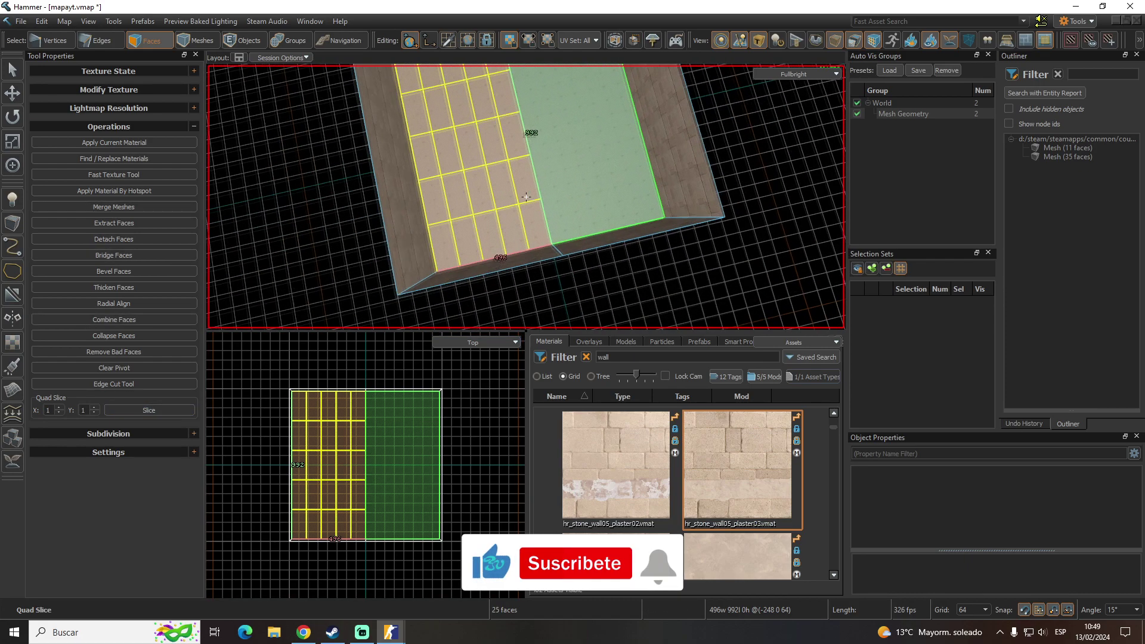
right_click_drag(525, 197, 573, 172)
left_click(538, 234)
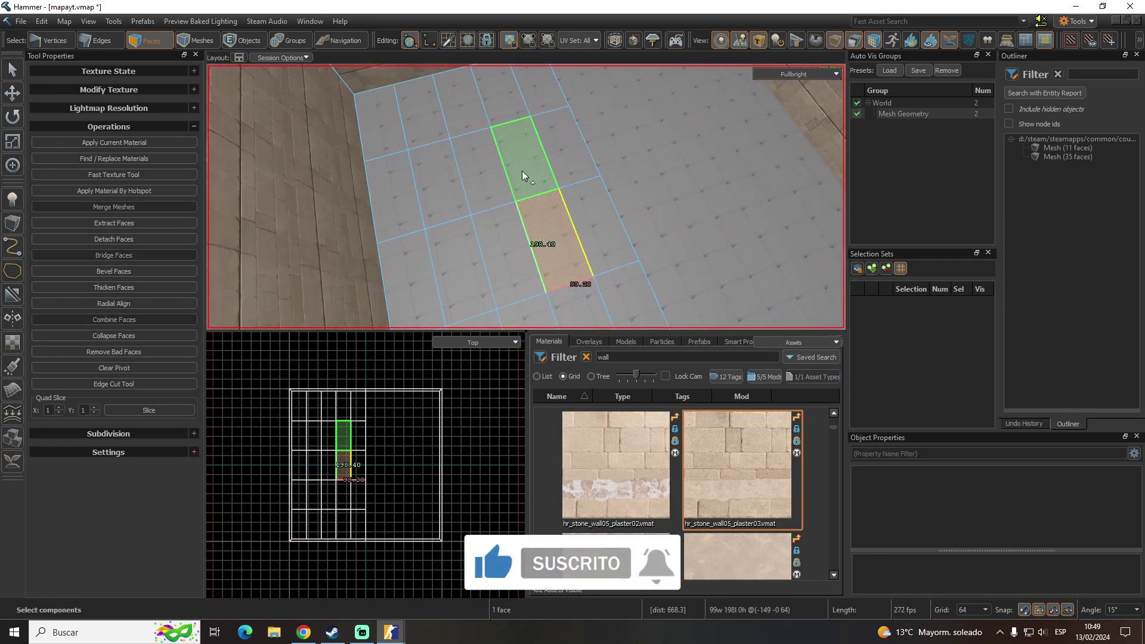
Apply stone_wall05_wall02_blend to the selected floor tile
scroll(696, 454, "down", 2)
mouse_move(739, 500)
left_mouse_down()
mouse_move(539, 239)
mouse_move(577, 255)
mouse_move(572, 247)
left_mouse_up()
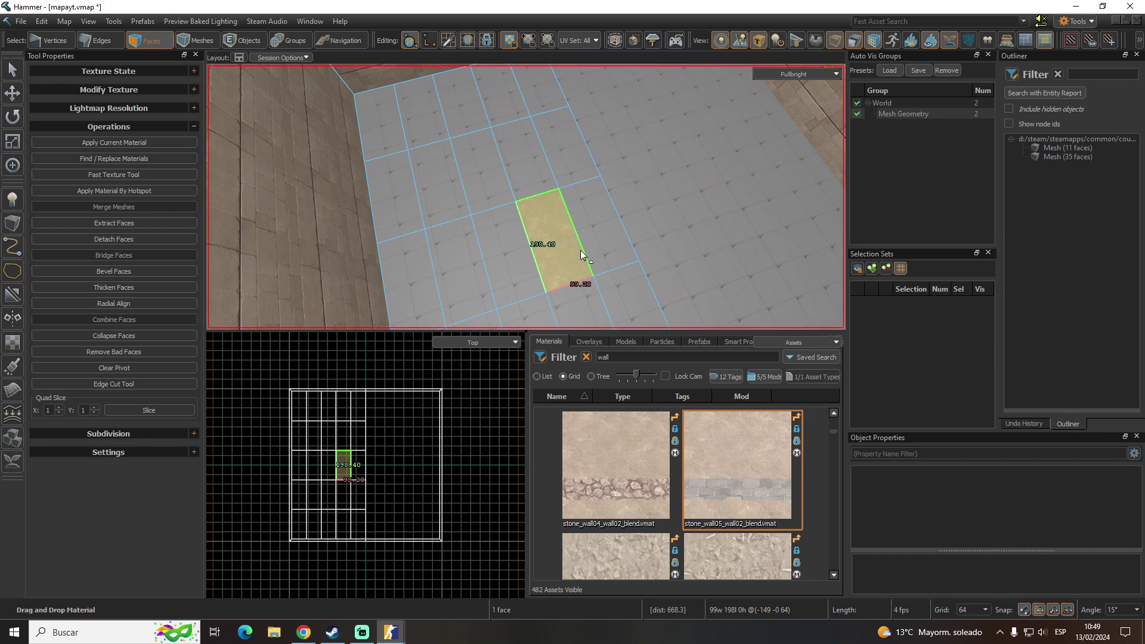
mouse_move(579, 254)
left_mouse_down()
mouse_move(526, 197)
mouse_move(575, 230)
left_mouse_up()
Save mapayt.vmap with Ctrl+S
key("ctrl+s")
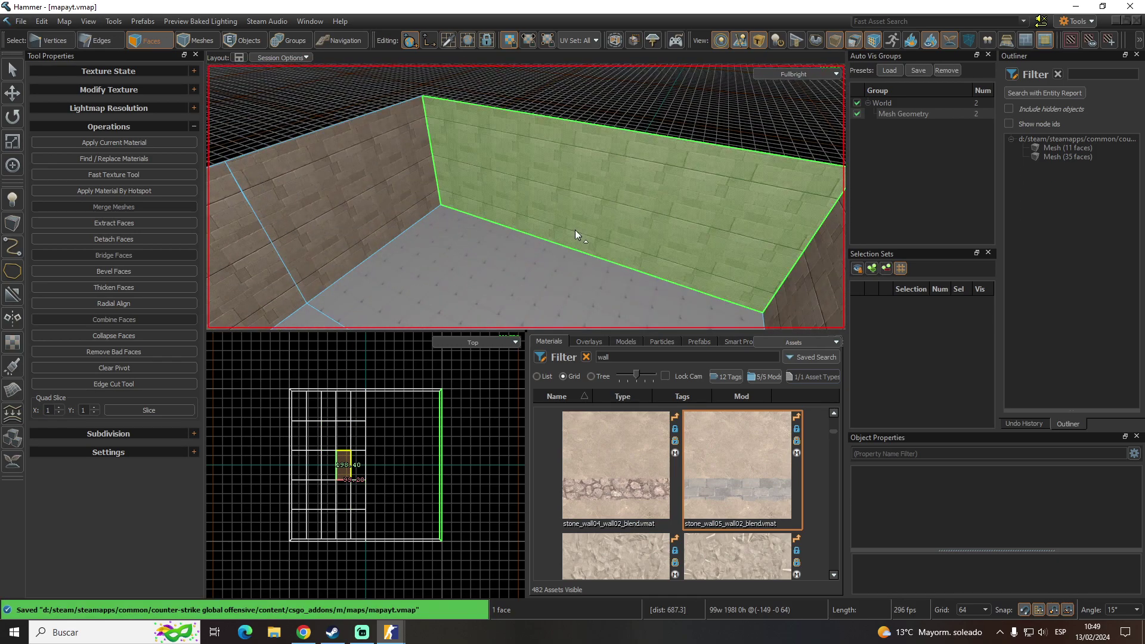
right_click_drag(575, 231, 575, 229)
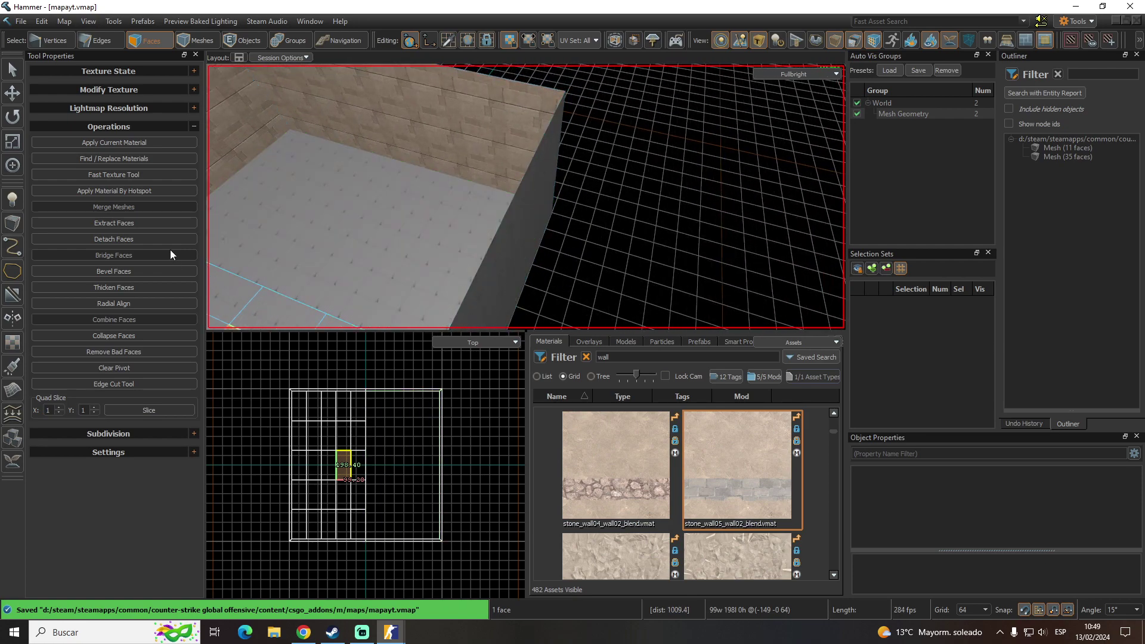
left_click(13, 200)
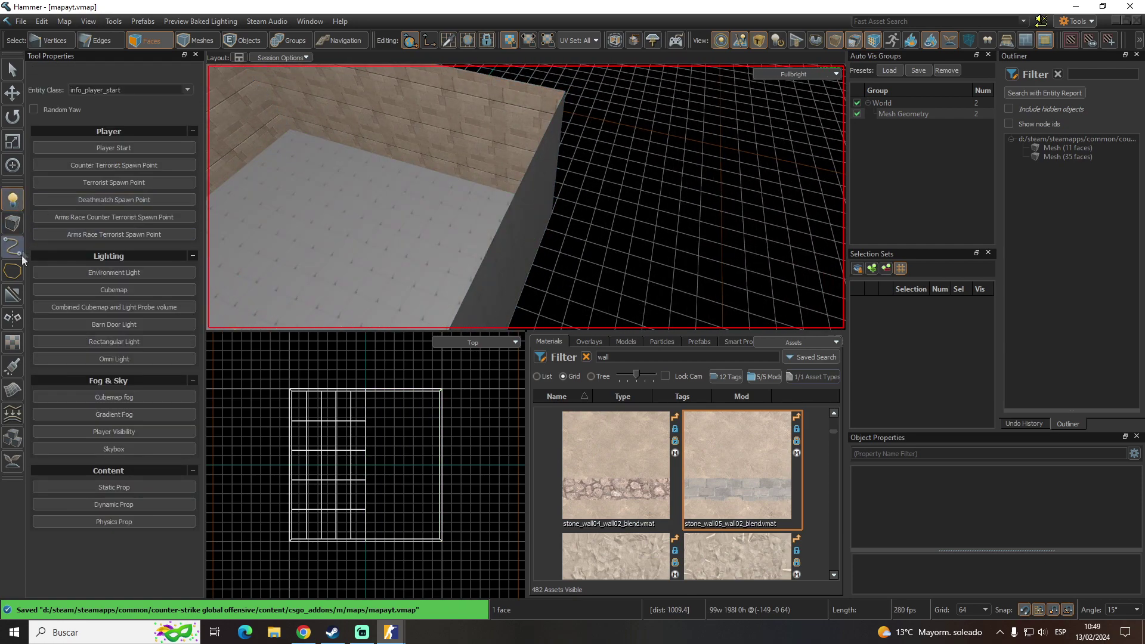
Place a light_environment entity outside the room using the Entity tool's Environment Light option
right_click_drag(598, 219, 598, 219)
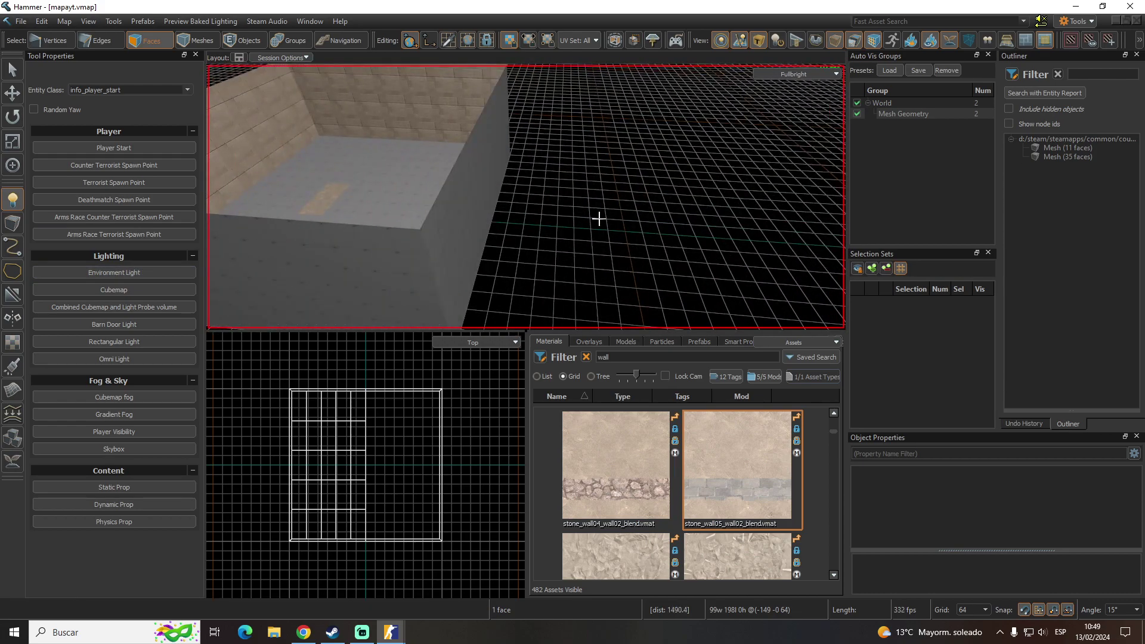
scroll(598, 218, "down", 3)
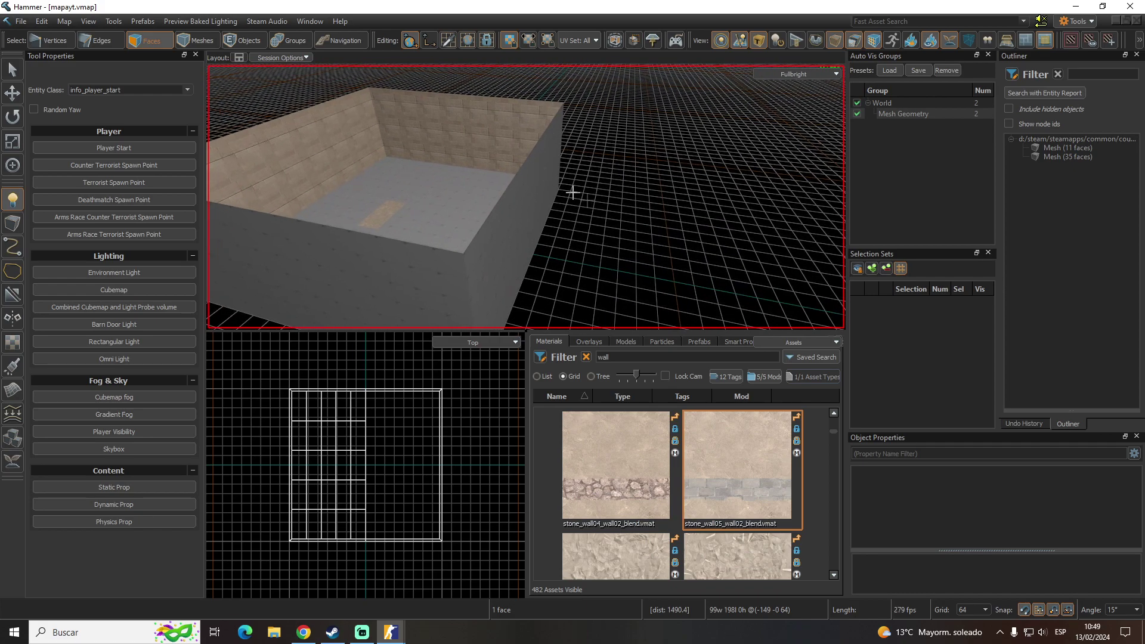
scroll(552, 206, "up", 2)
left_click(12, 69)
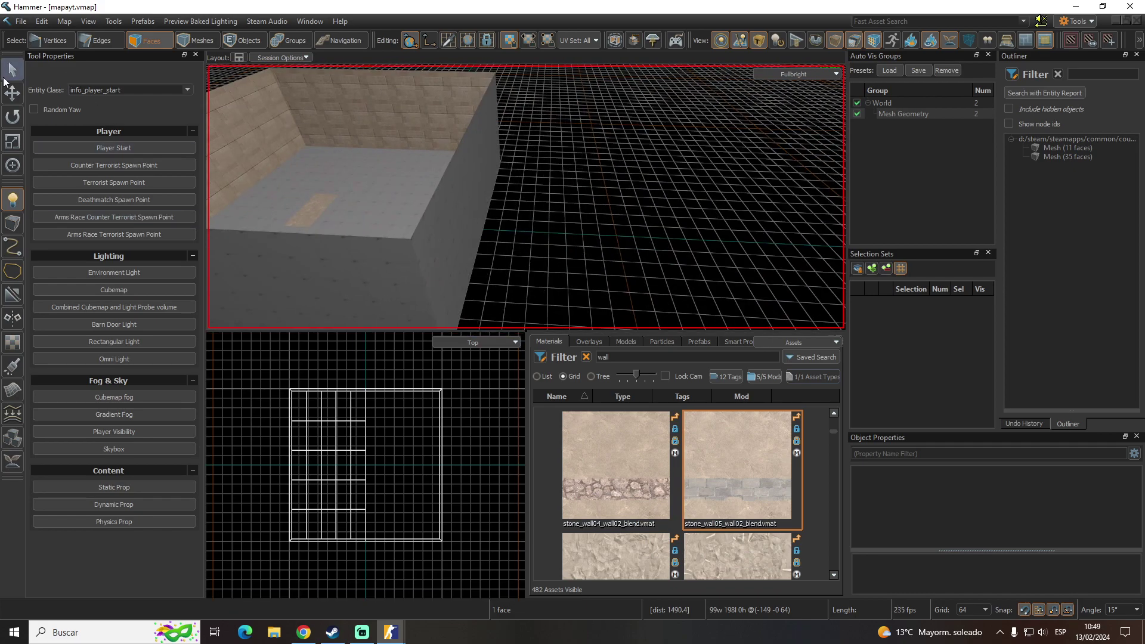
left_click_drag(473, 421, 330, 483)
left_click(492, 419)
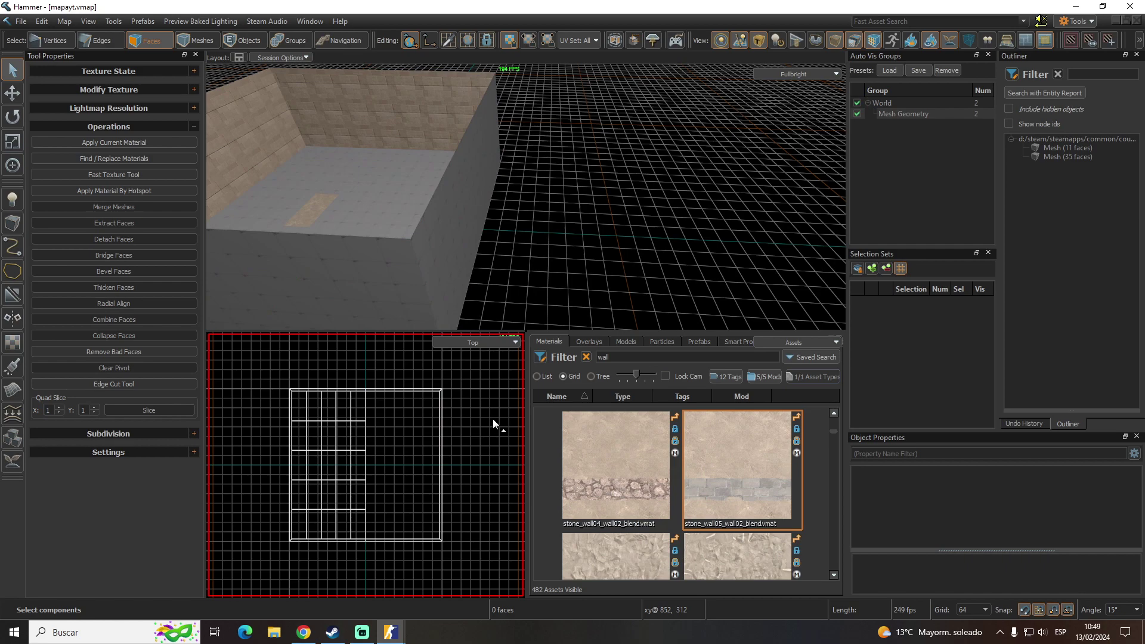
left_click(12, 199)
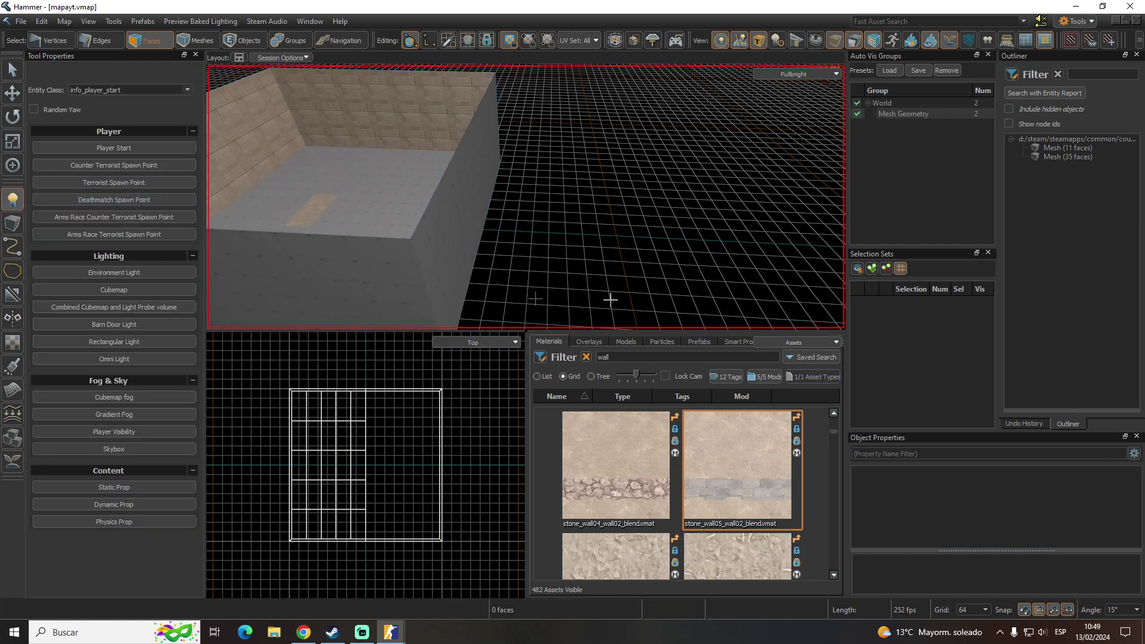
left_click(121, 273)
left_click(605, 197)
mouse_move(585, 212)
right_mouse_down()
mouse_move(526, 197)
mouse_move(400, 299)
right_mouse_up()
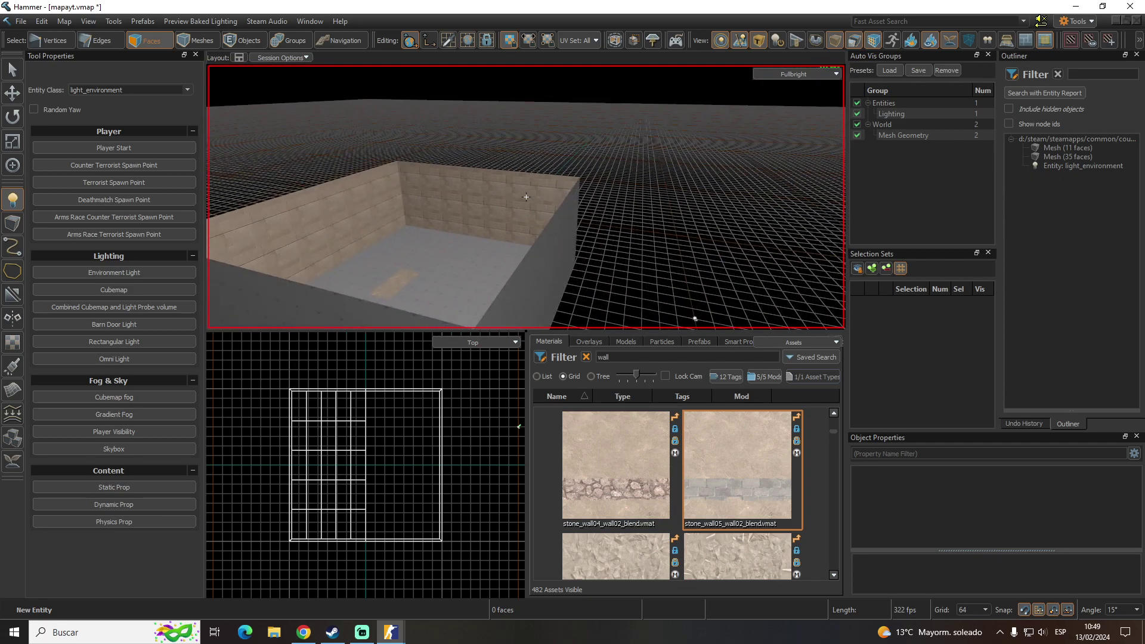
Place an env_sky skybox entity in the map and look up at the sky
left_click(126, 449)
left_click(590, 261)
right_click_drag(590, 261, 526, 197)
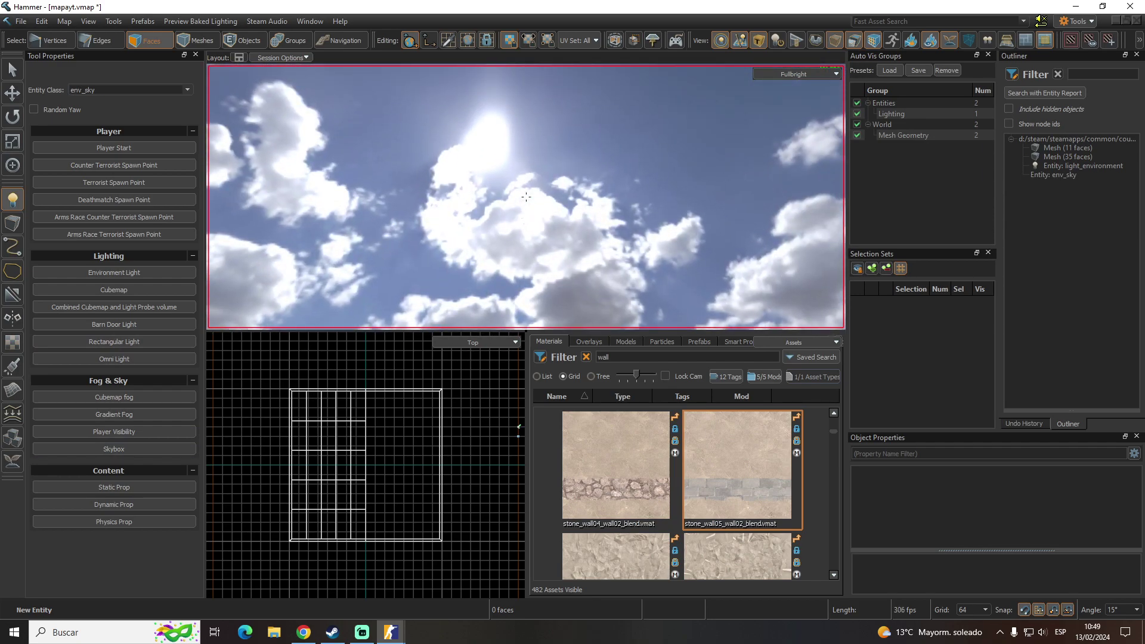
scroll(526, 197, "up", 5)
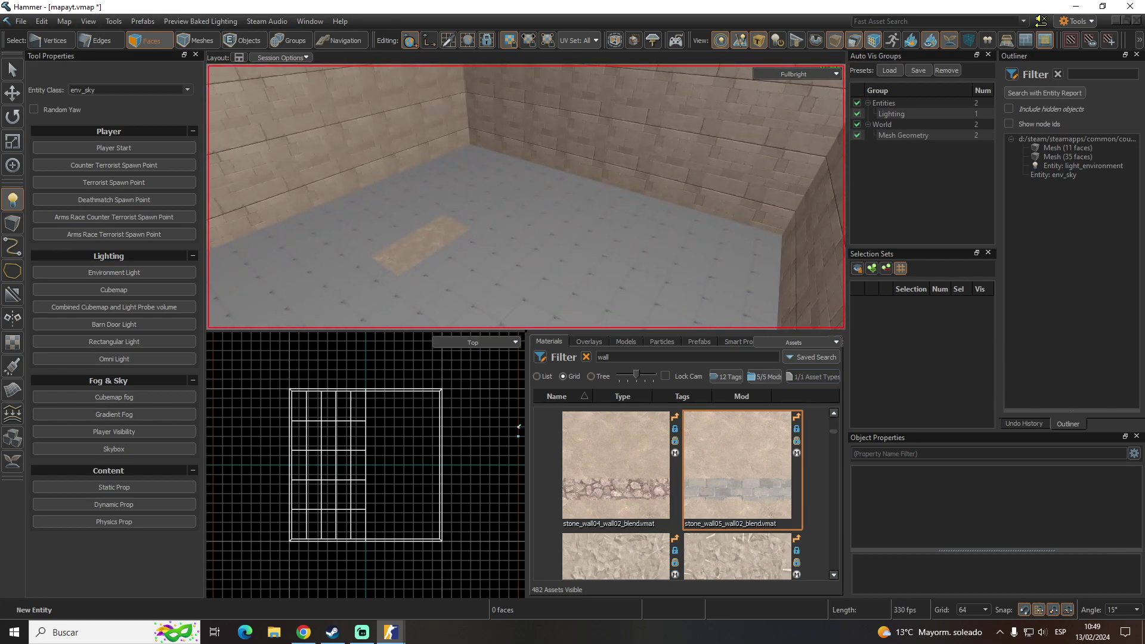
Switch the 3D viewport from Fullbright to 3d All Lighting and fly into the room
left_click(778, 77)
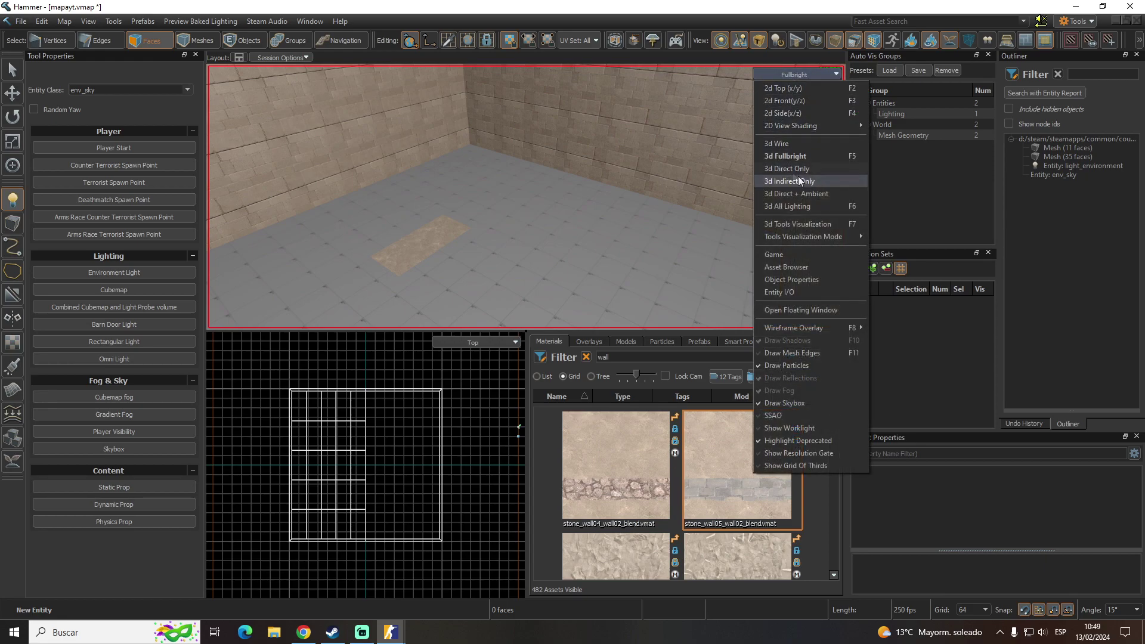
left_click(800, 207)
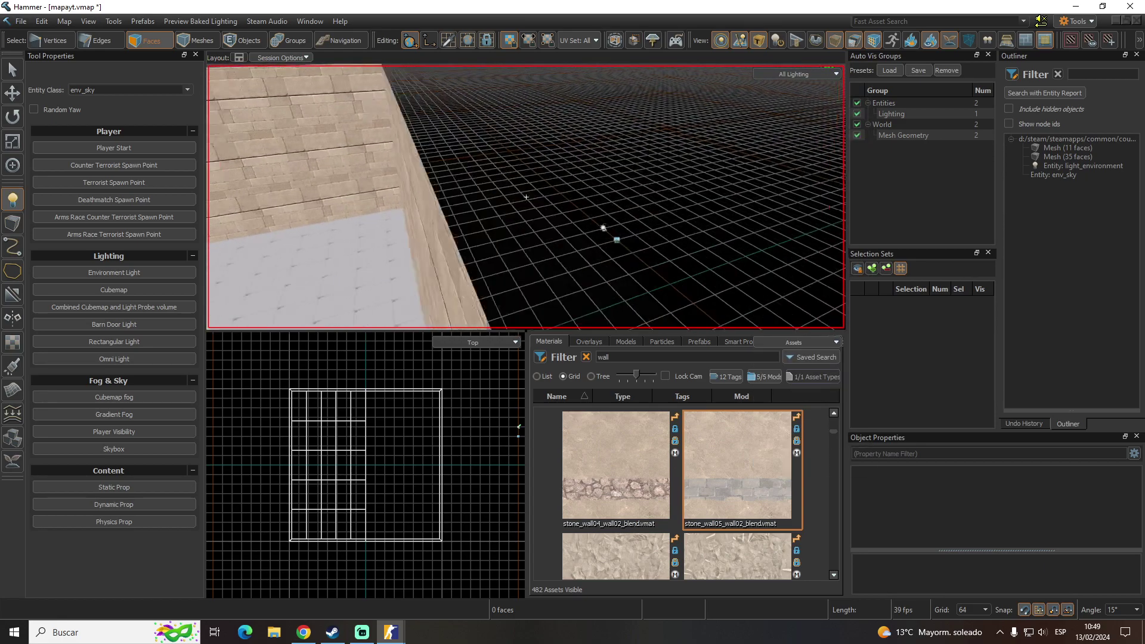
right_click_drag(658, 203, 658, 210)
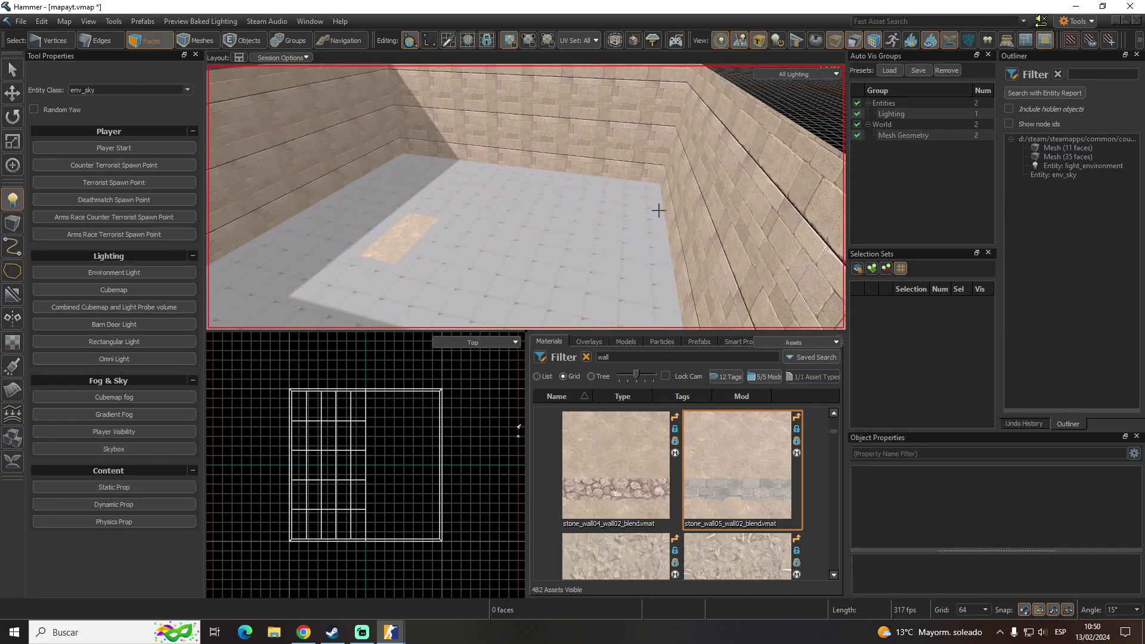
left_click(113, 165)
Place a counter-terrorist spawn and a terrorist spawn on the room floor
left_click(333, 216)
left_click(89, 182)
left_click(583, 255)
Clear the Materials filter so all 7468 assets are listed again
scroll(486, 254, "up", 3)
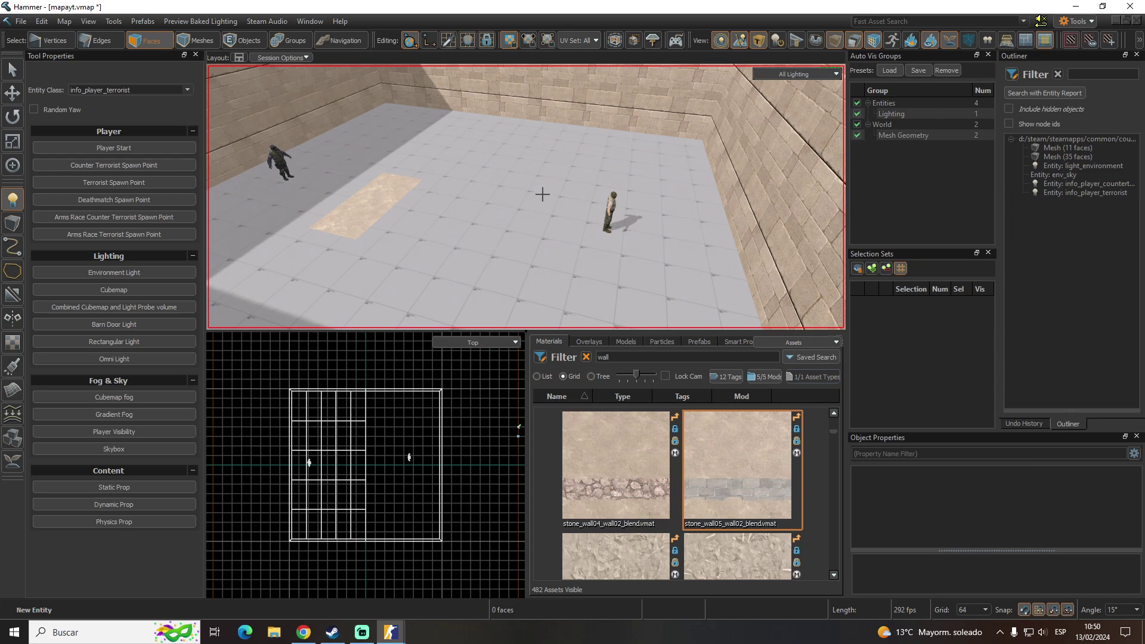
left_click(586, 358)
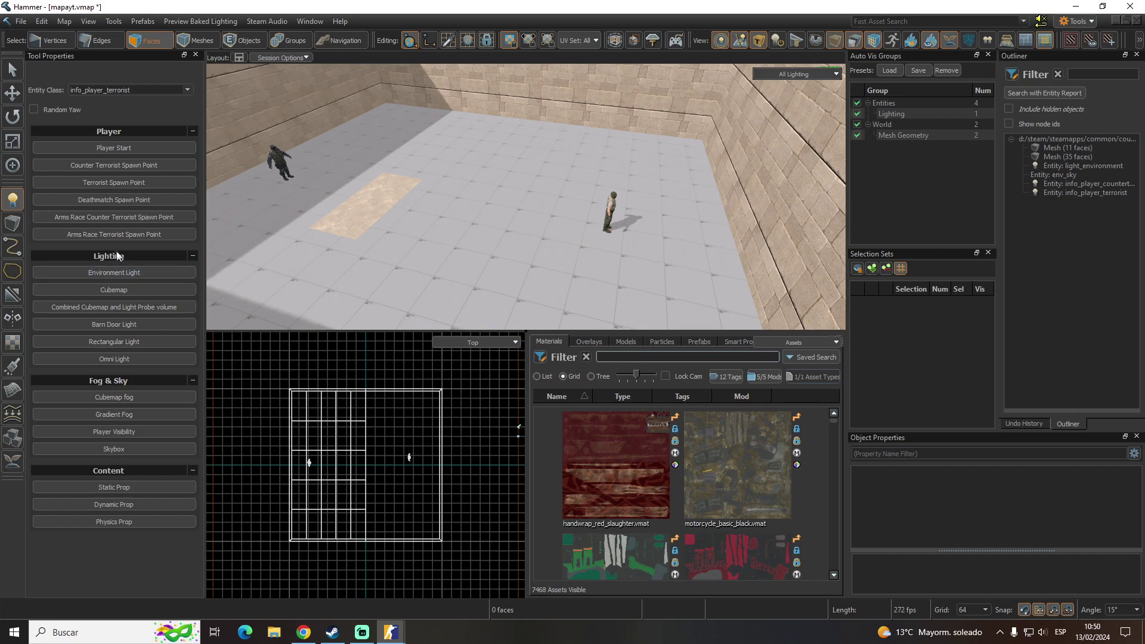
left_click(9, 228)
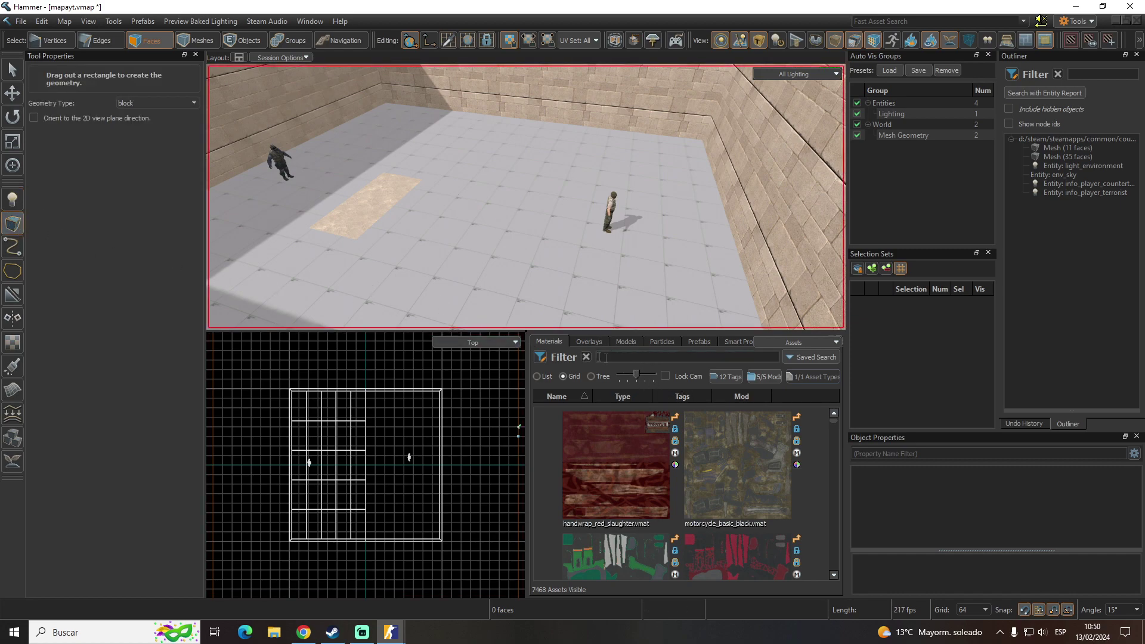
Draw a 256×256×64 toolstrigger.vmat block near the room's middle and select it in the Outliner
left_click(635, 357)
type("trigg")
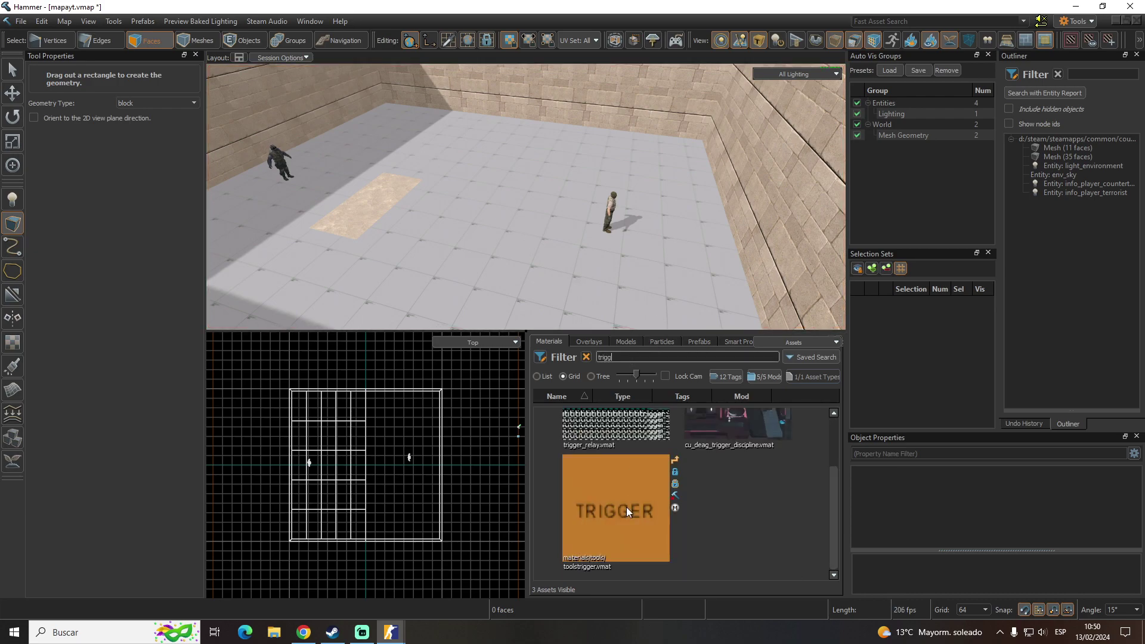
left_click(626, 507)
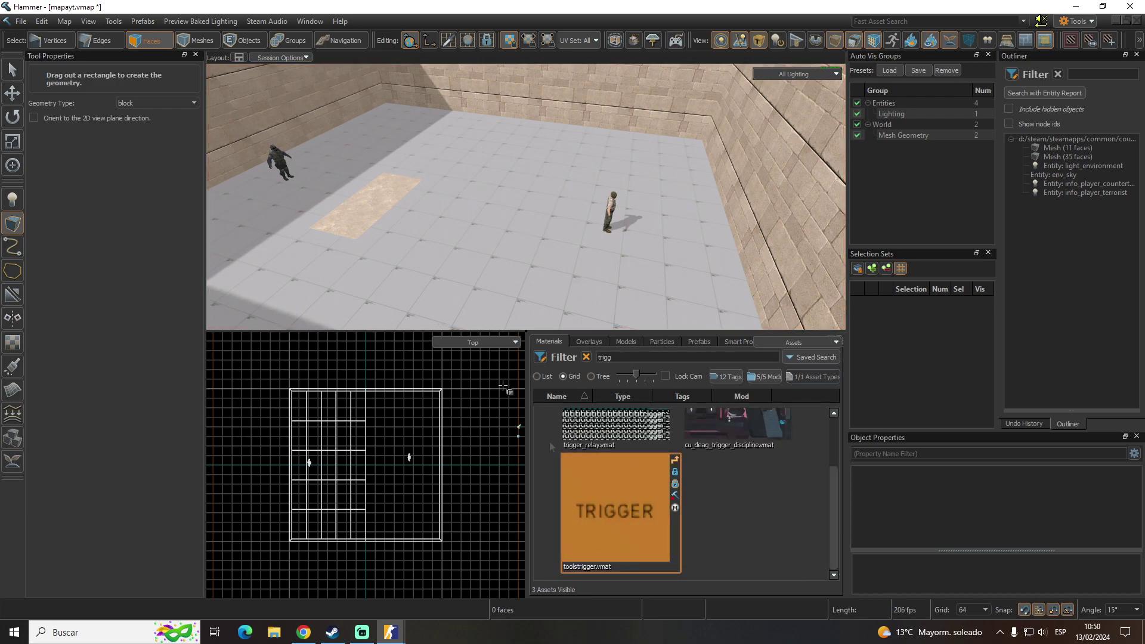
left_click_drag(452, 199, 514, 279)
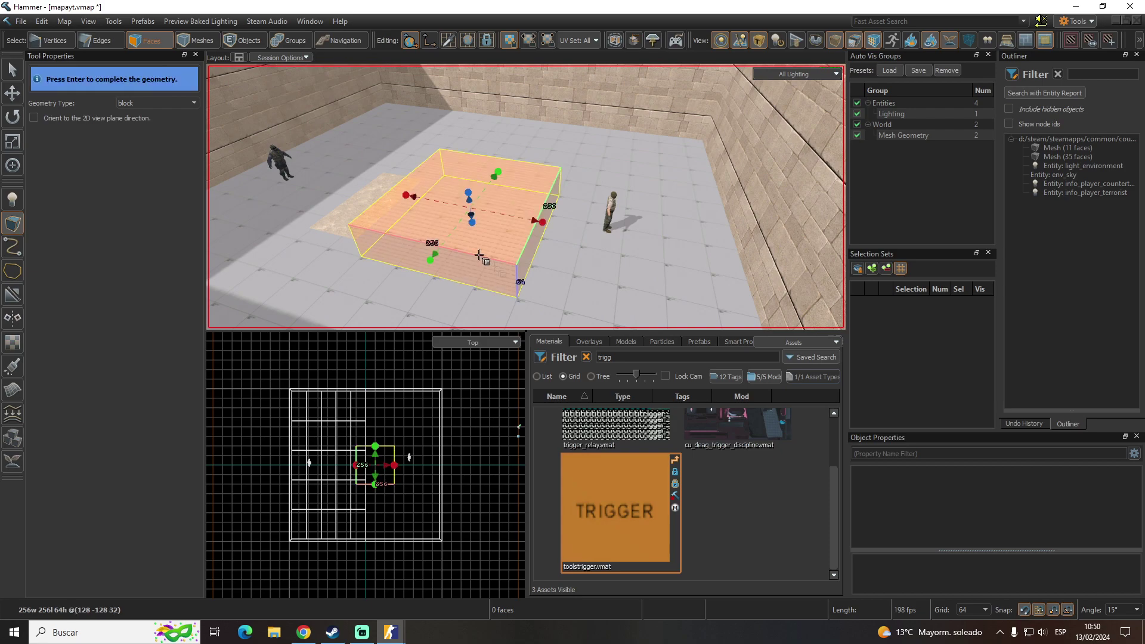
key("Return")
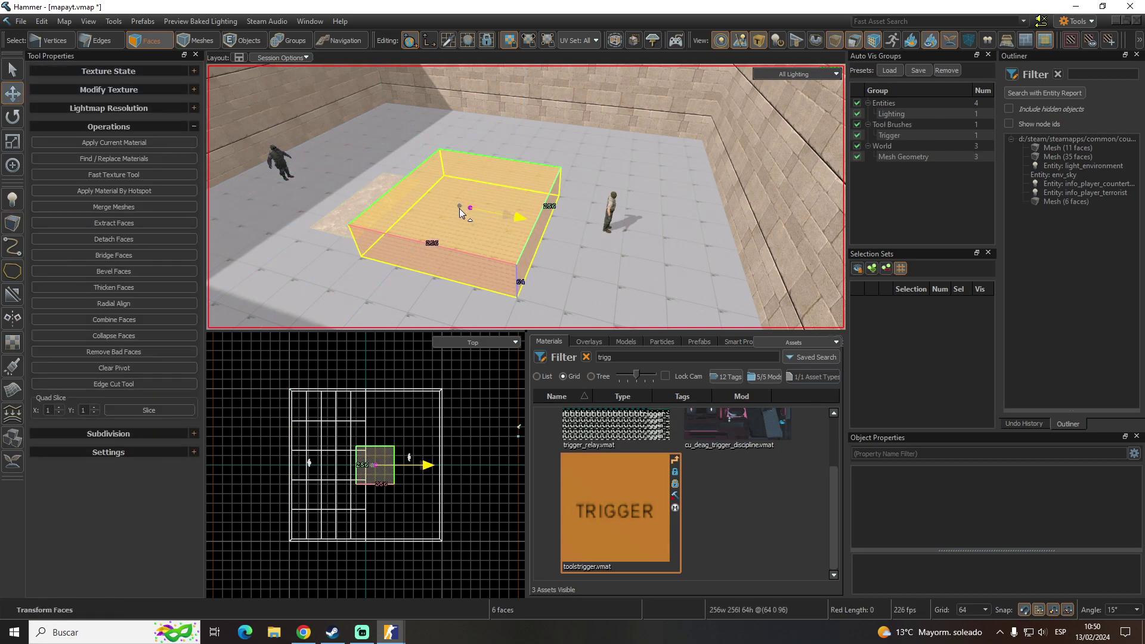
left_click_drag(521, 218, 453, 209)
scroll(515, 239, "up", 3)
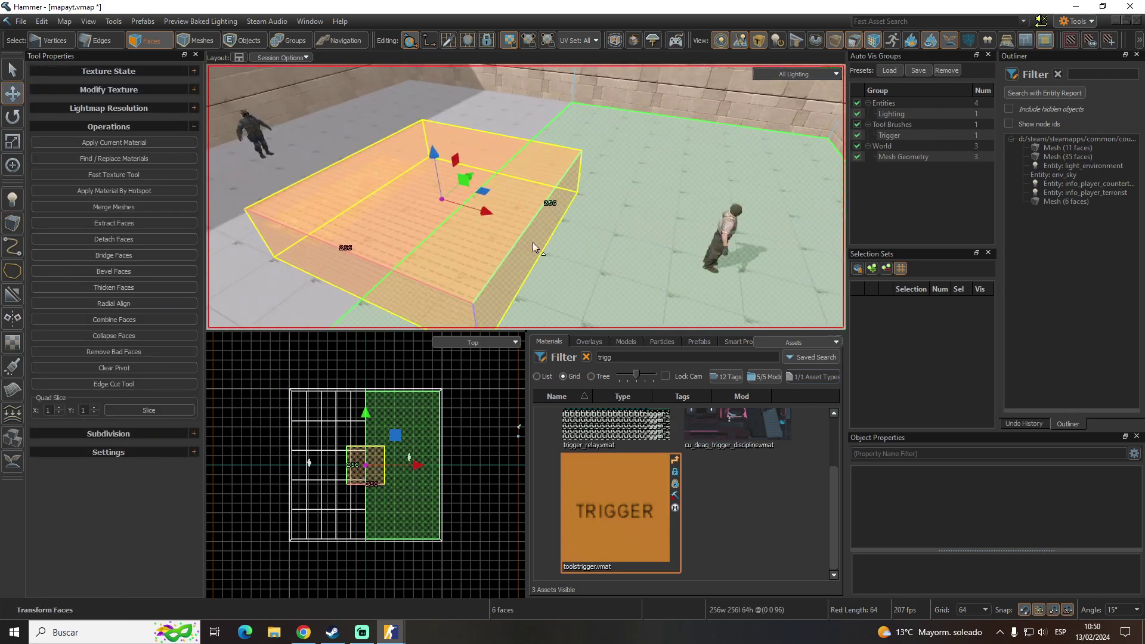
left_click(1066, 202)
key("ctrl+t")
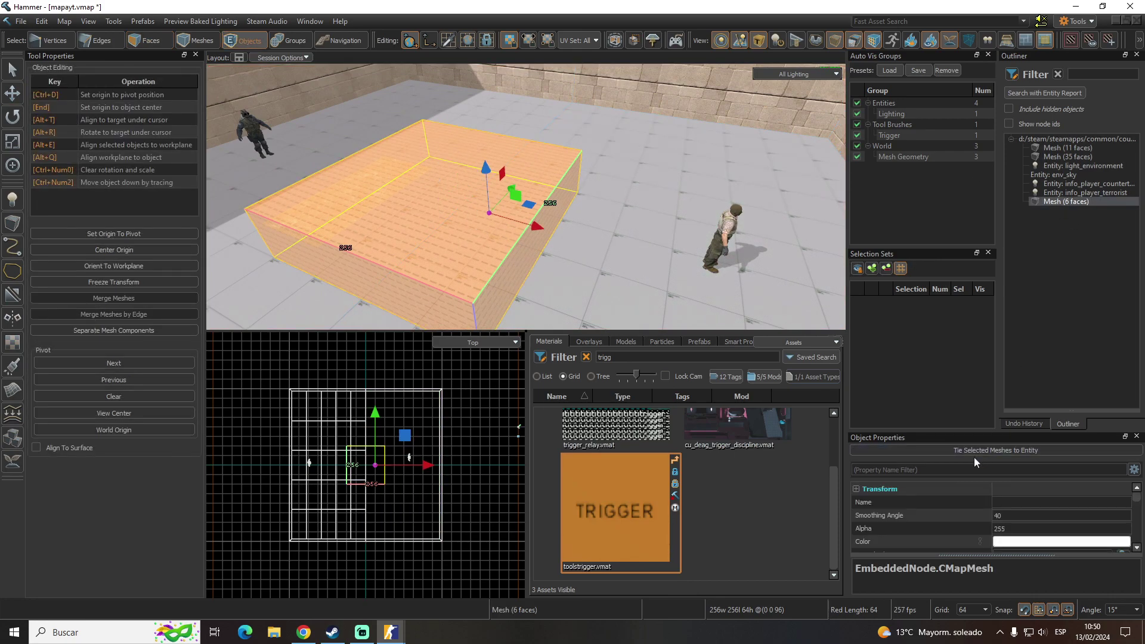
Make the trigger box a func_bomb_target entity with Bomb Site set to B
key("Return")
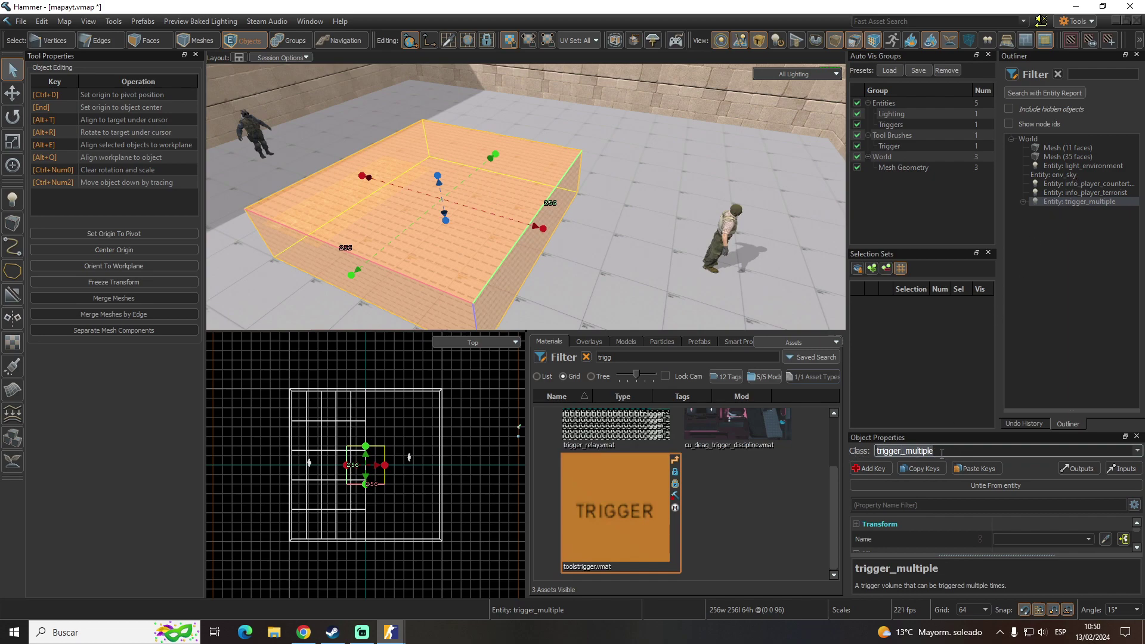
type("func")
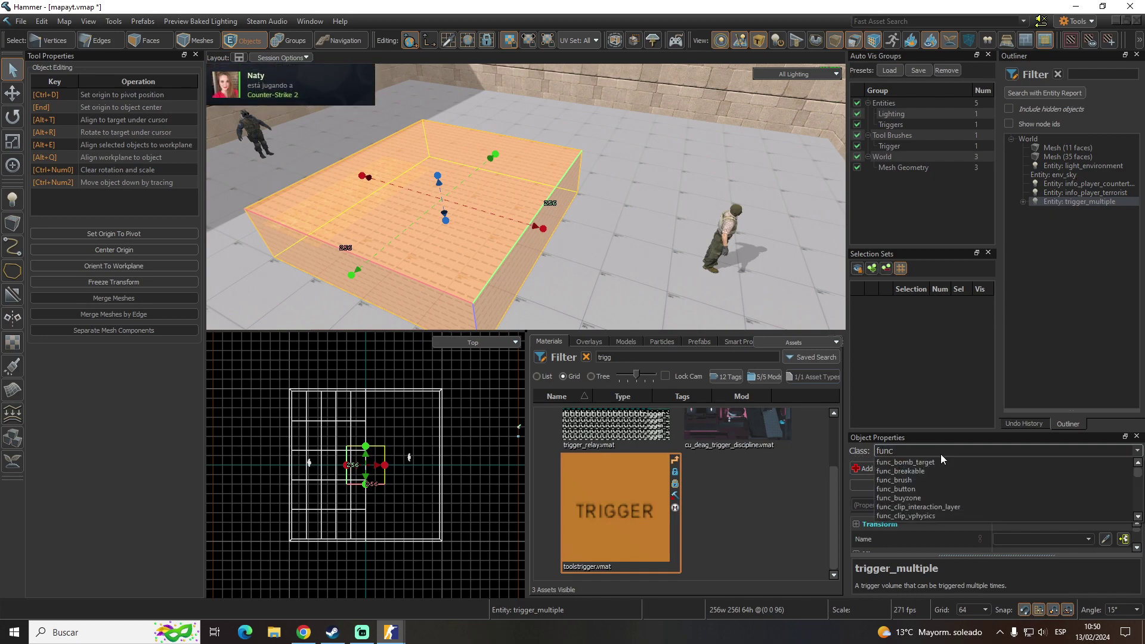
key("Down")
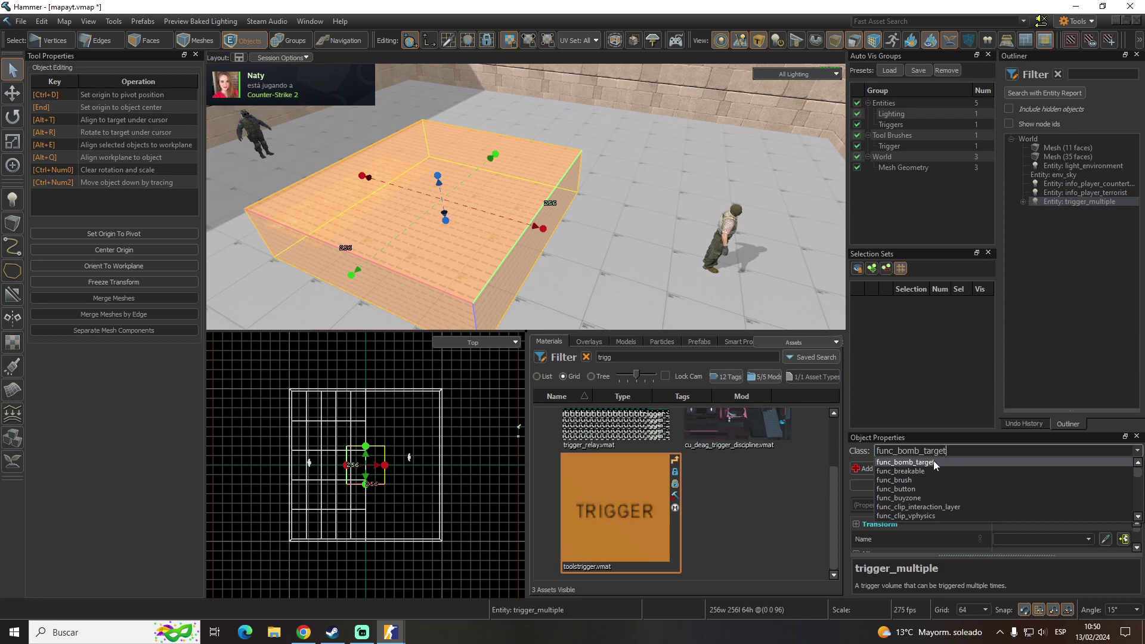
left_click(935, 462)
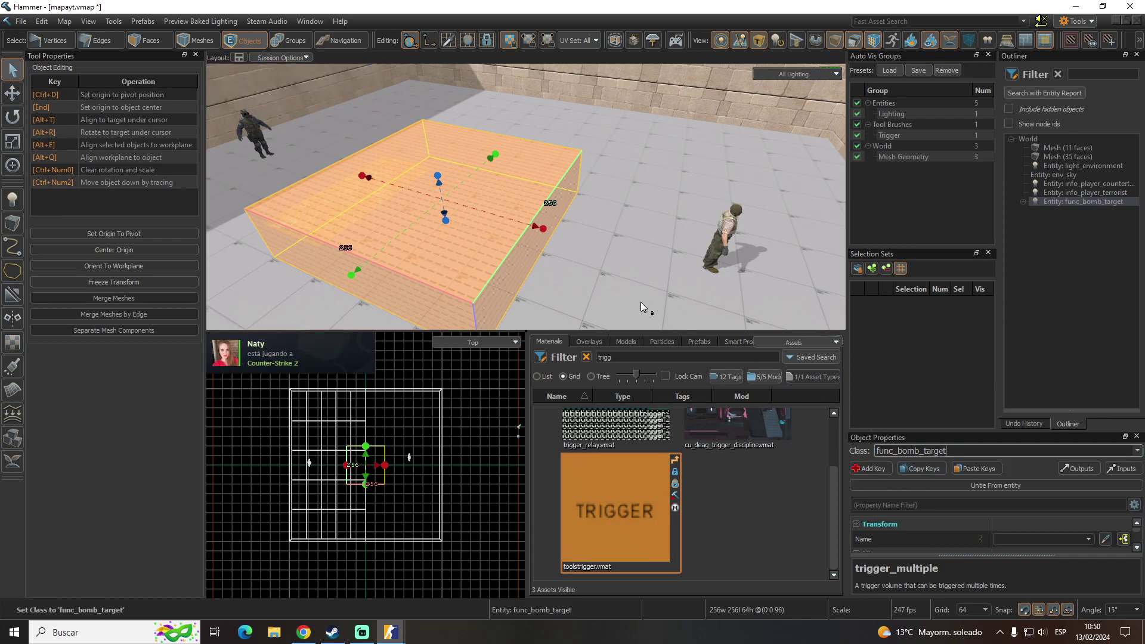
double_click(1063, 202)
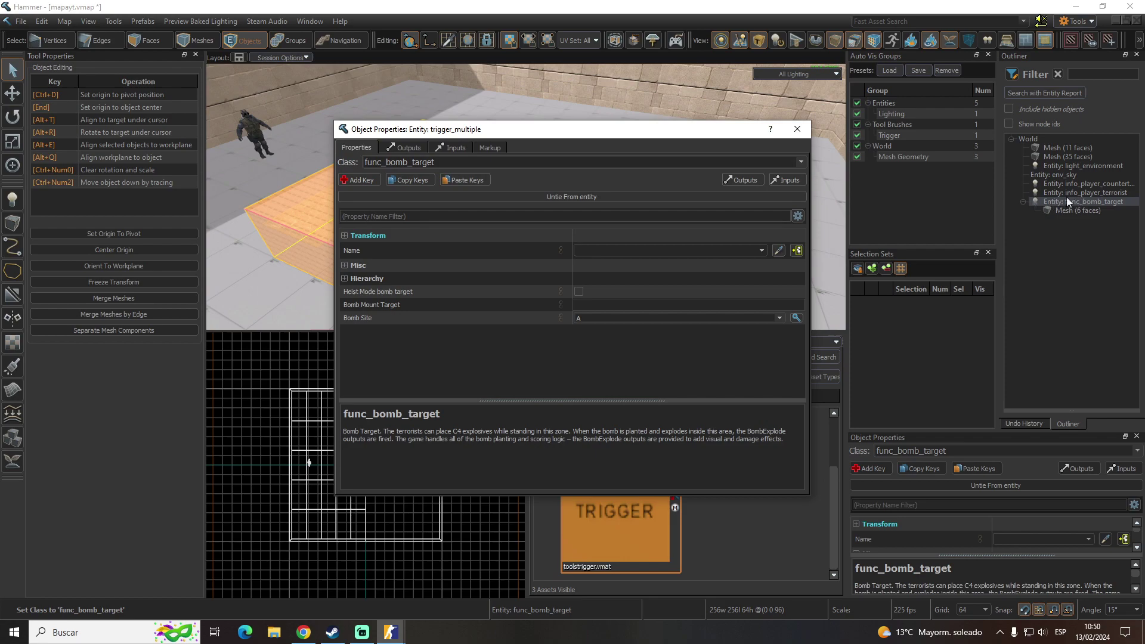
left_click(778, 320)
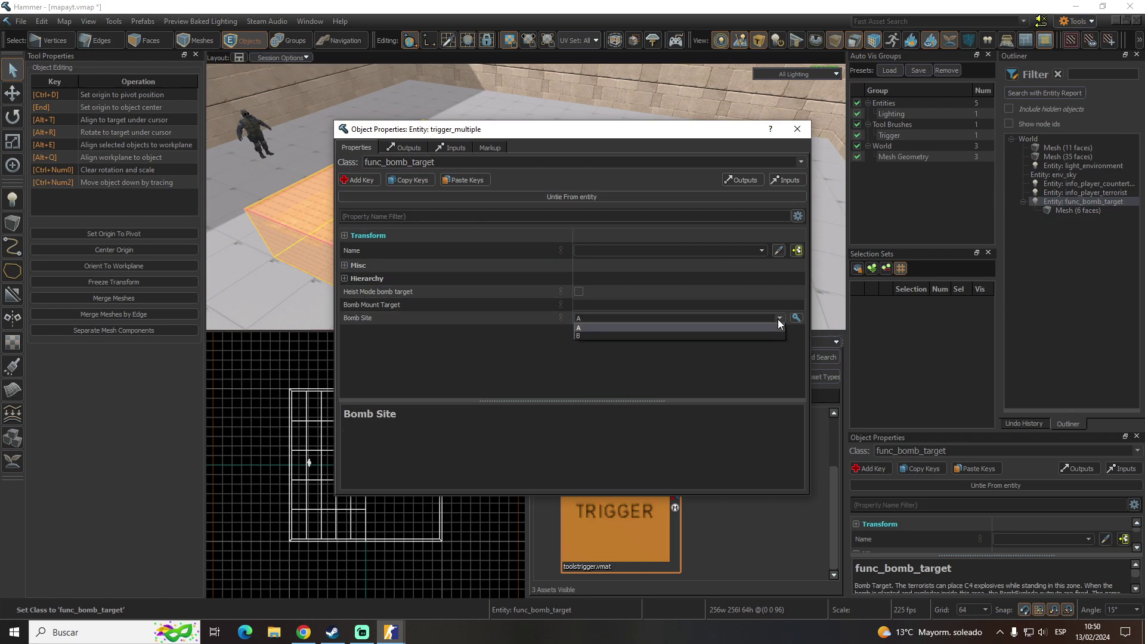
left_click(617, 334)
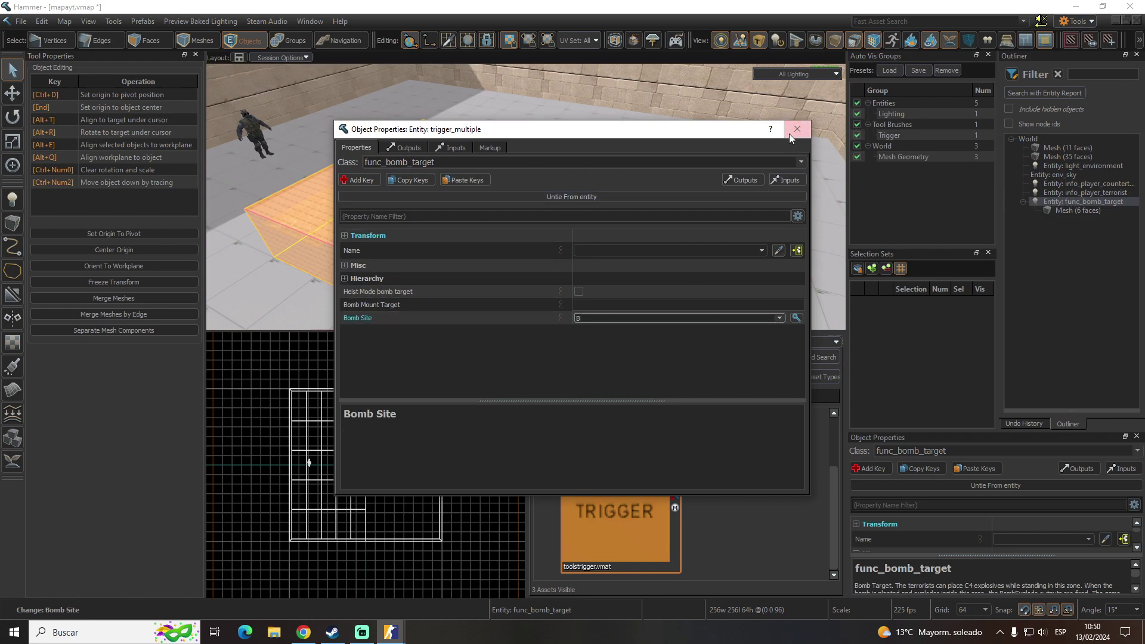
left_click(797, 129)
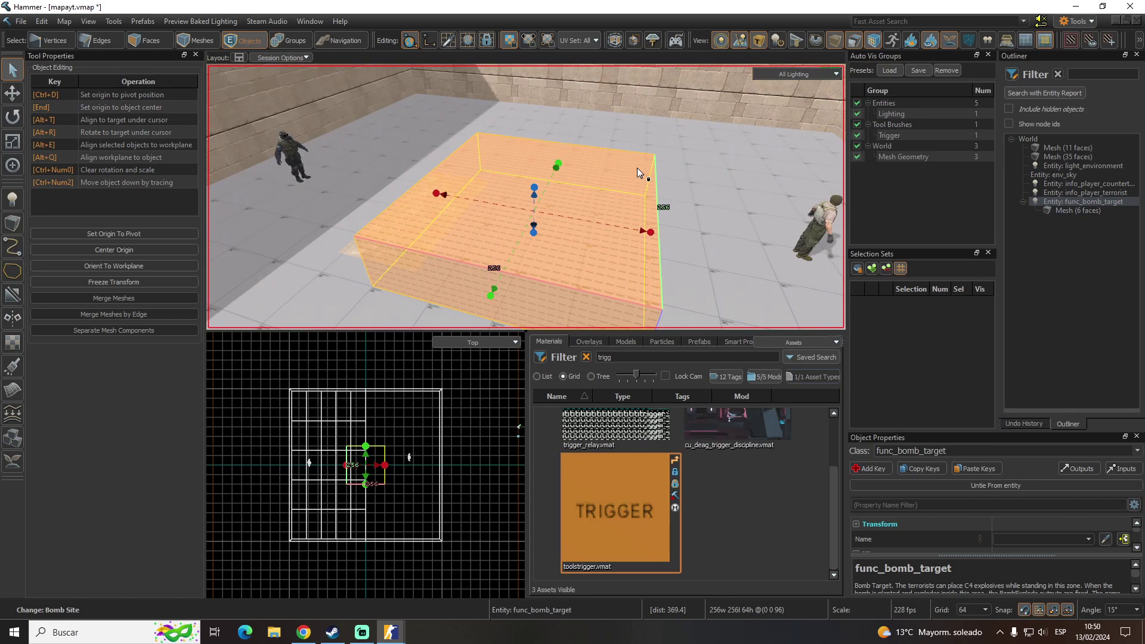
Orbit the camera around the room to inspect the bomb target box
right_click_drag(637, 167, 635, 170)
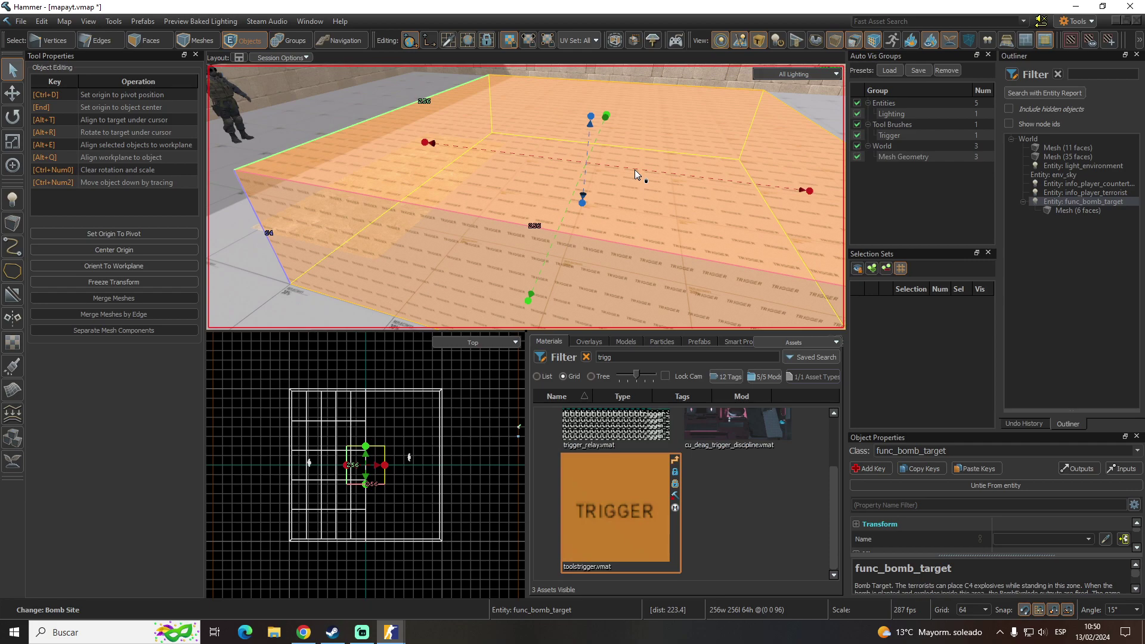
scroll(635, 170, "down", 3)
scroll(526, 197, "down", 3)
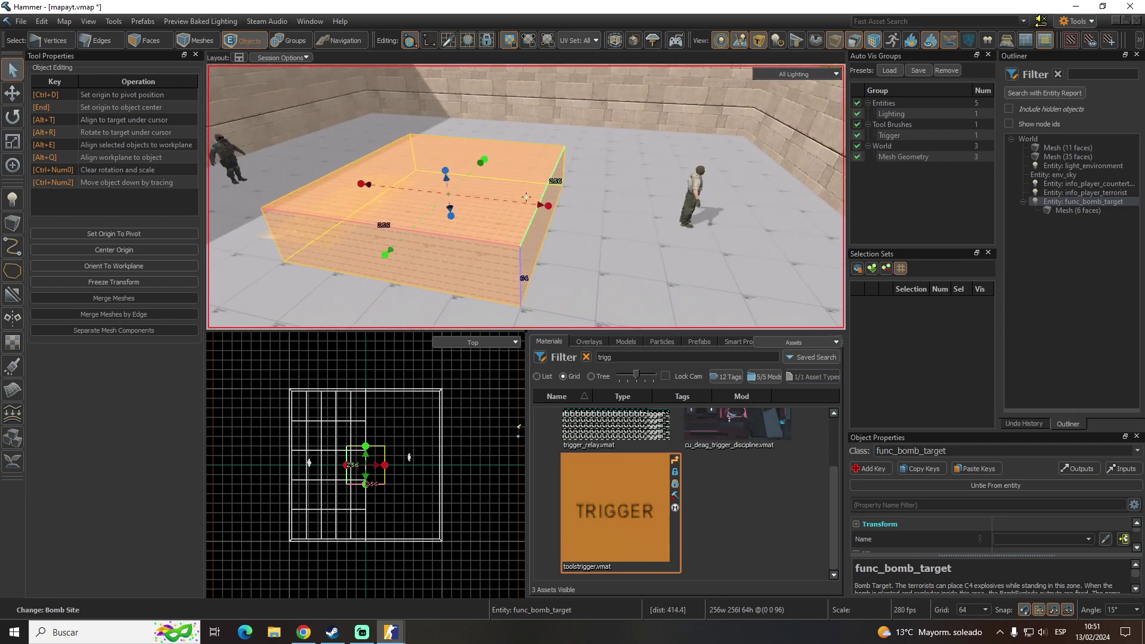
right_click_drag(625, 170, 526, 197)
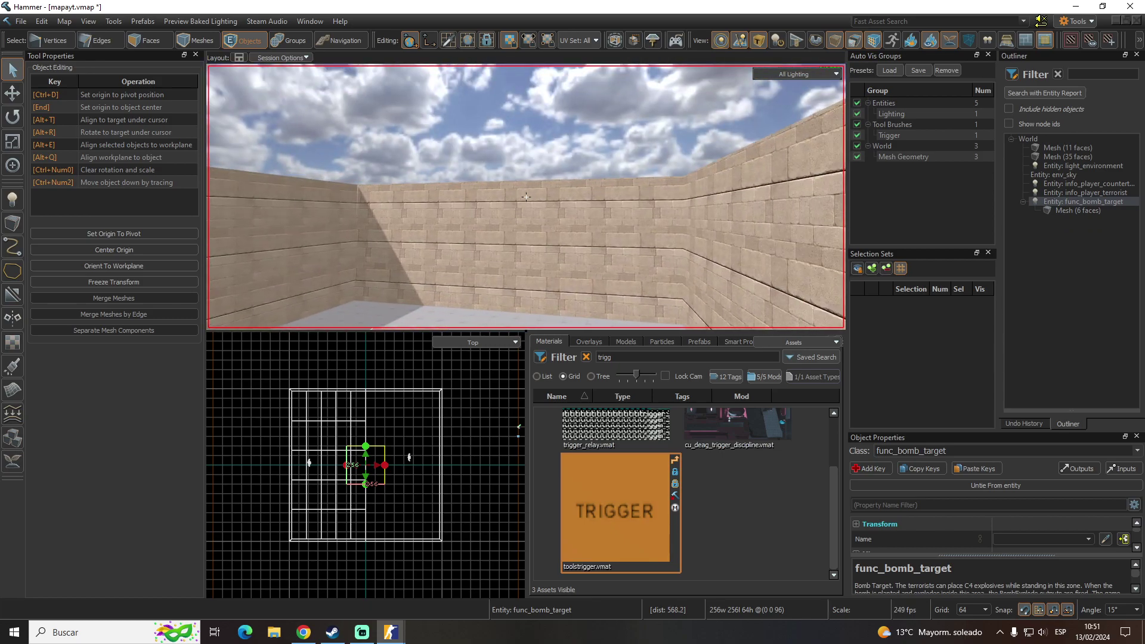
mouse_move(526, 197)
right_mouse_down()
mouse_move(599, 175)
mouse_move(637, 351)
right_mouse_up()
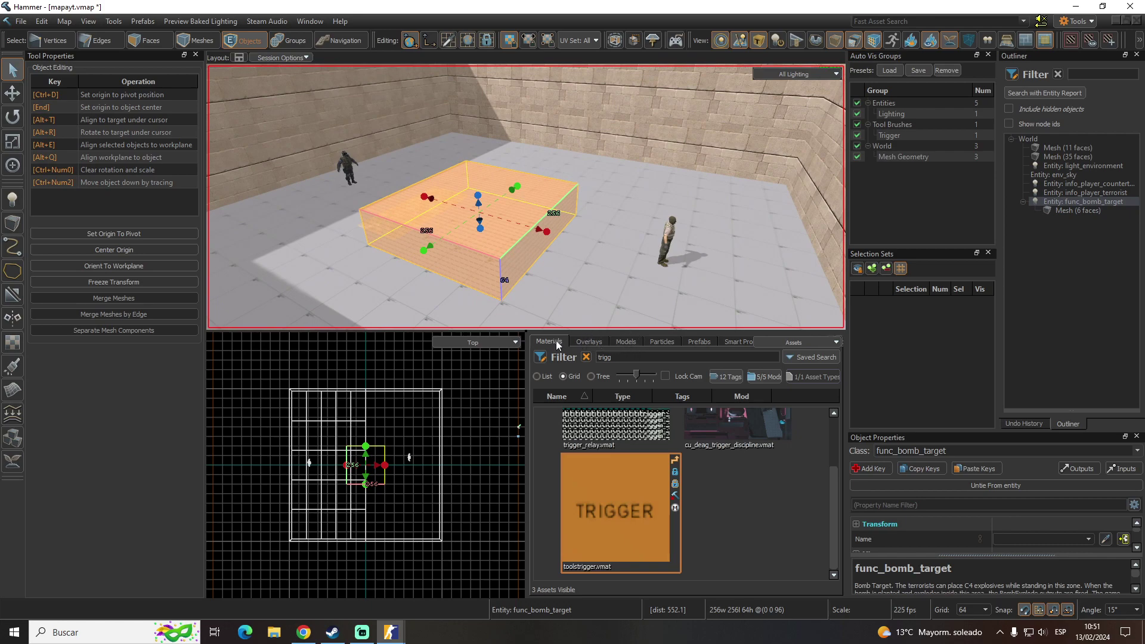
right_click_drag(540, 208, 526, 197)
right_click_drag(526, 244, 526, 197)
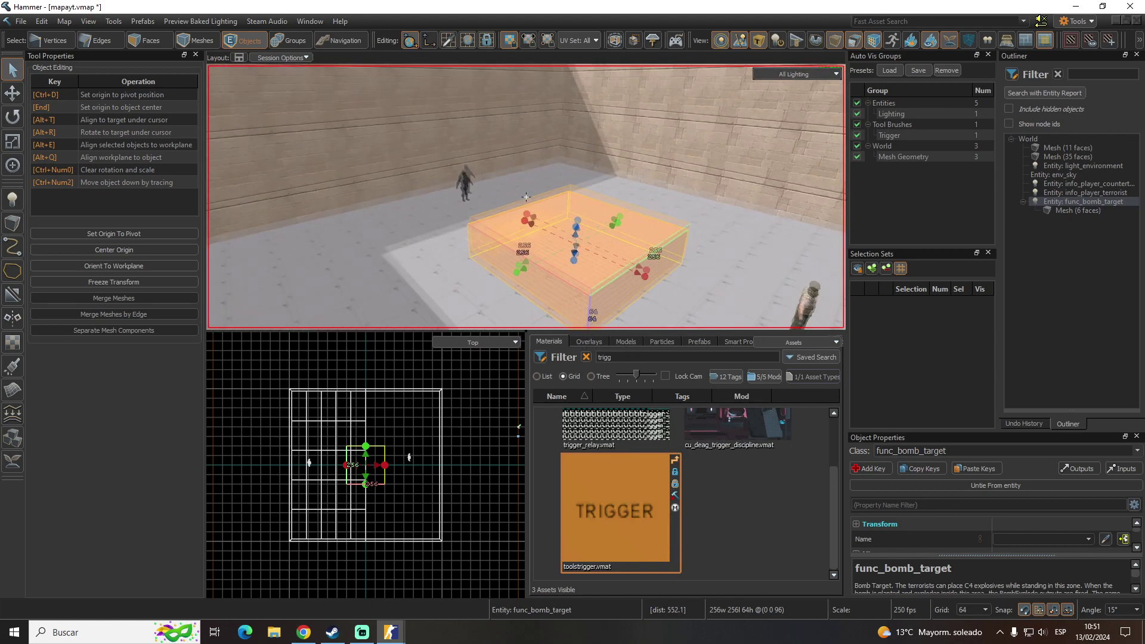
left_click(626, 341)
right_click_drag(525, 239, 526, 197)
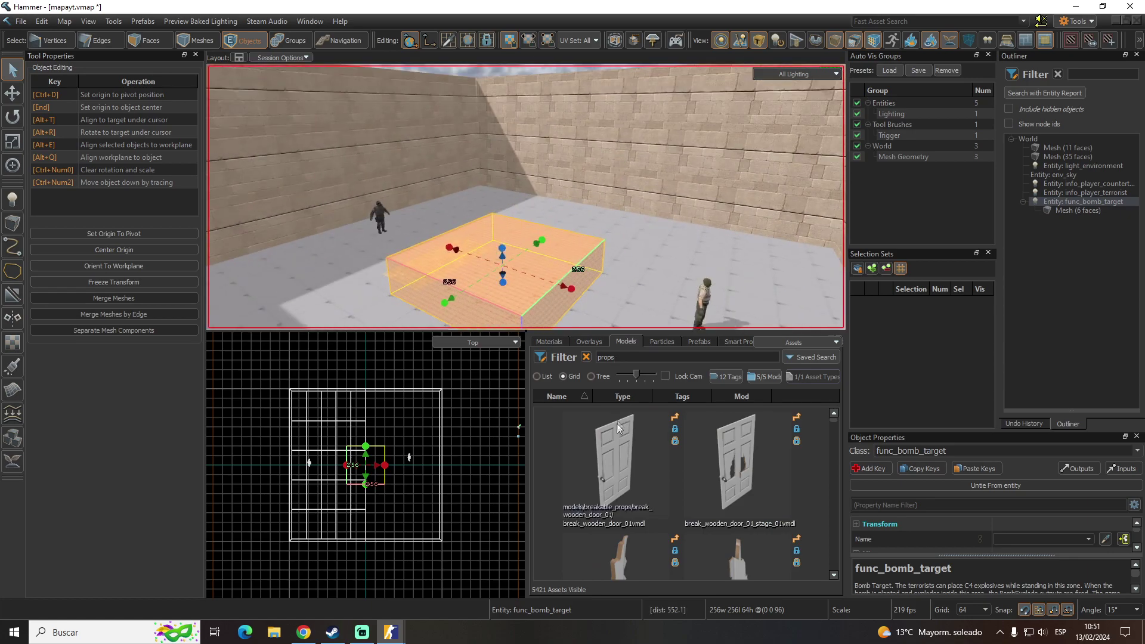
Hang the italy_flag_1 prop on the stone wall, rotated 90 degrees
scroll(616, 423, "down", 3)
scroll(664, 475, "down", 3)
scroll(664, 475, "down", 3)
mouse_move(648, 475)
left_mouse_down()
mouse_move(479, 192)
mouse_move(441, 232)
left_mouse_up()
key("e")
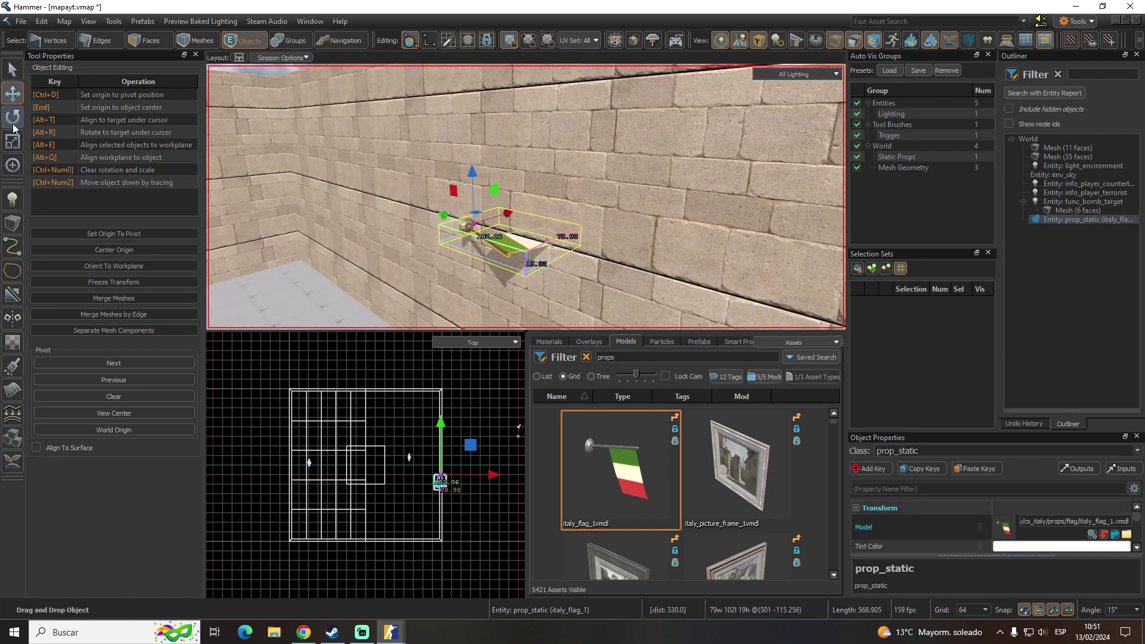
mouse_move(488, 245)
left_mouse_down()
mouse_move(516, 269)
mouse_move(465, 189)
mouse_move(477, 239)
left_mouse_up()
right_click_drag(477, 238, 526, 197)
Save mapayt.vmap and look back across the room at the flag
key("ctrl+s")
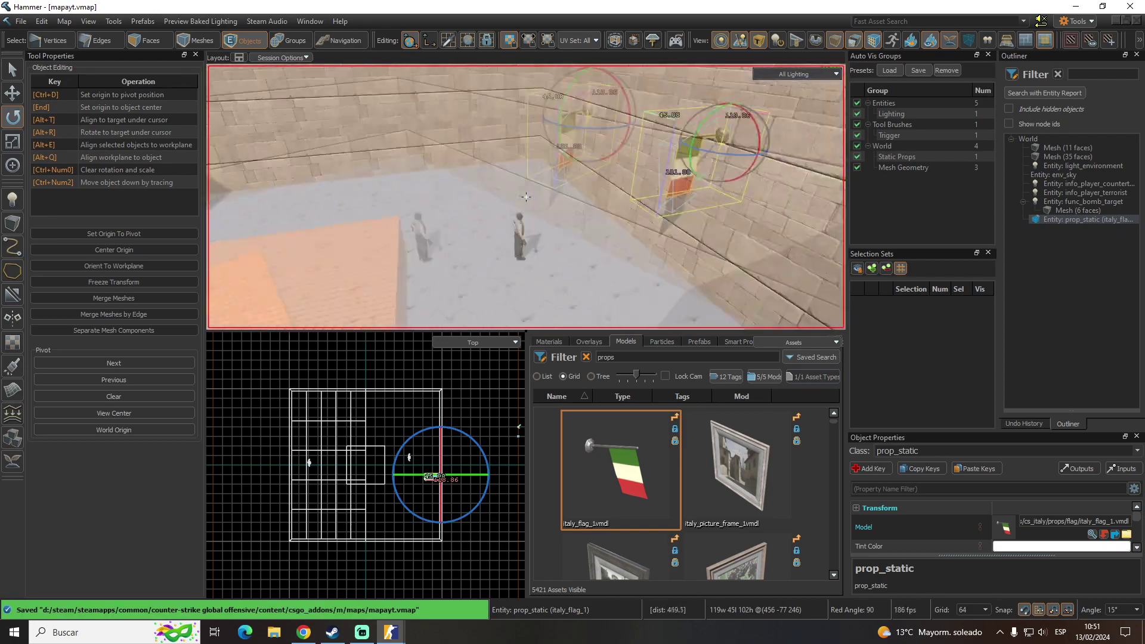
key("Escape")
right_click_drag(624, 230, 624, 230)
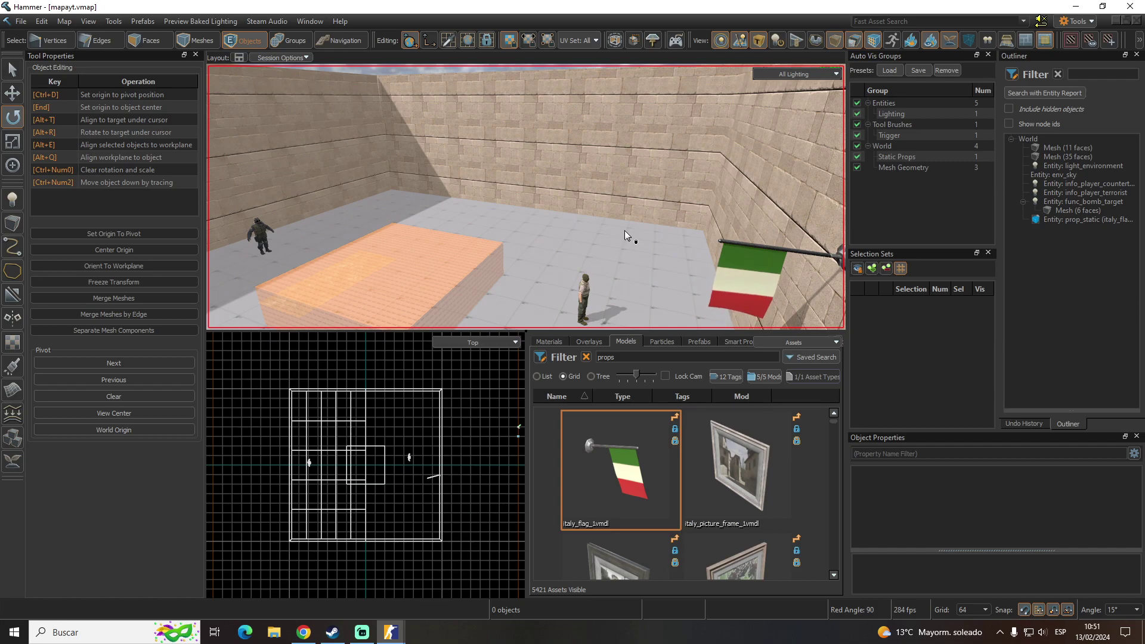
scroll(812, 424, "down", 3)
scroll(812, 424, "down", 3)
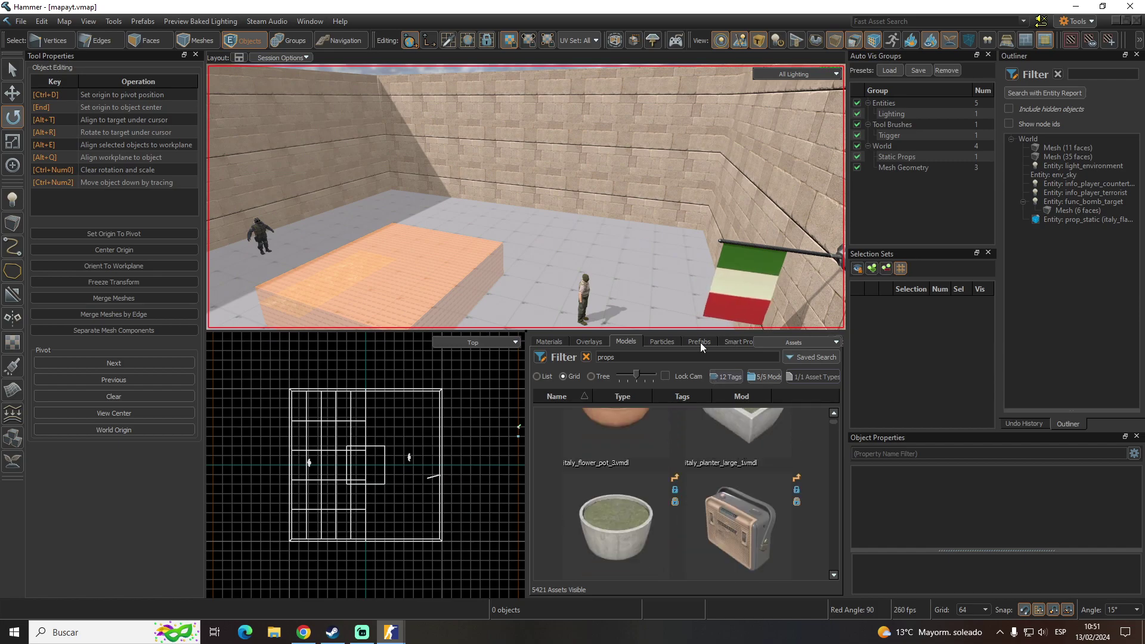
right_click_drag(586, 218, 585, 216)
key("F9")
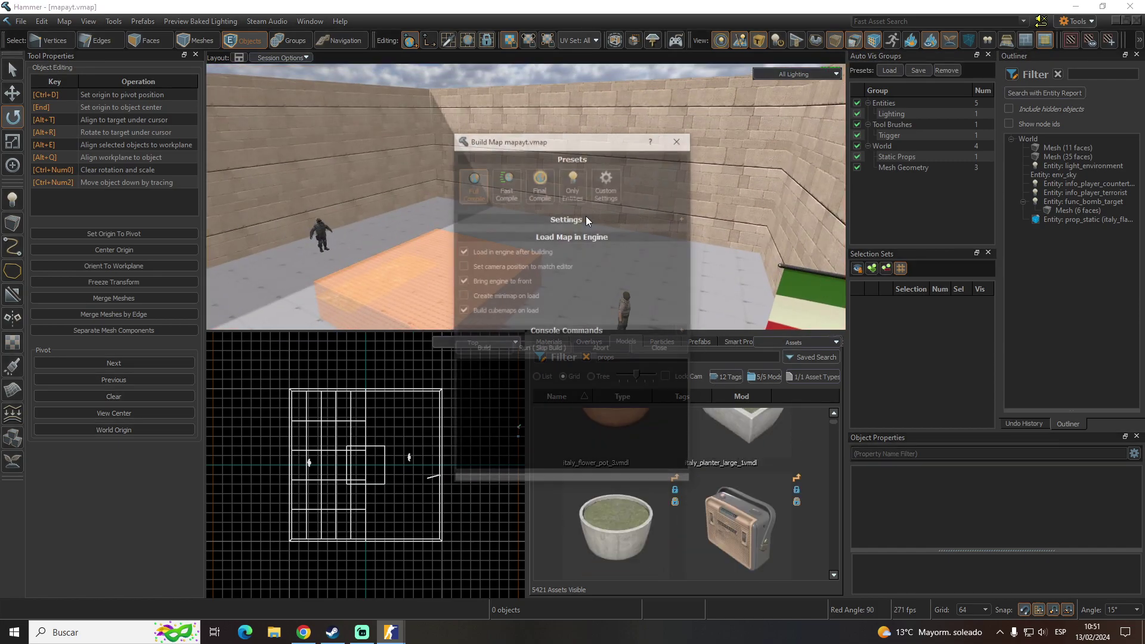
Build mapayt with the Fast Compile preset and launch it in Counter-Strike 2
left_click(512, 198)
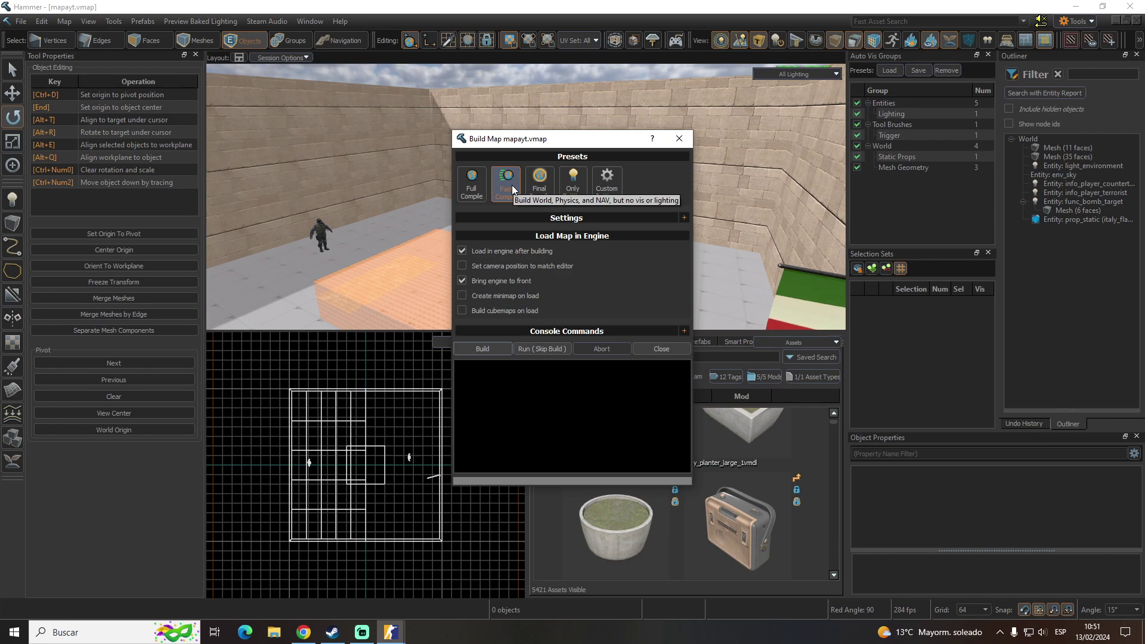
left_click(488, 354)
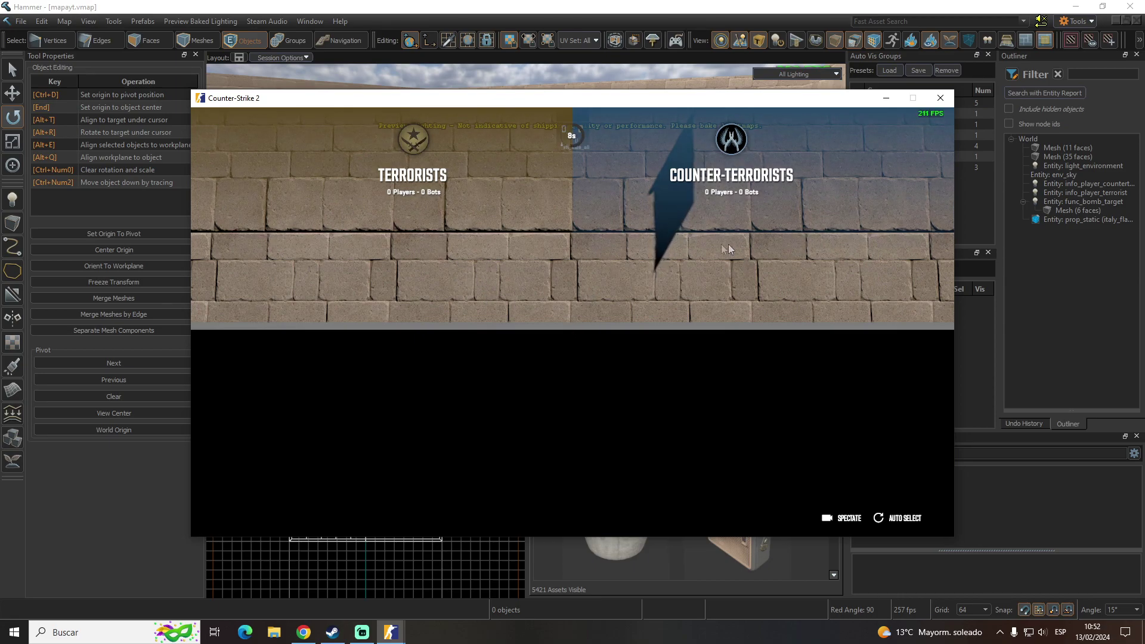
Auto-join a team as Terrorist and try planting the C4 on the floor
left_click(365, 229)
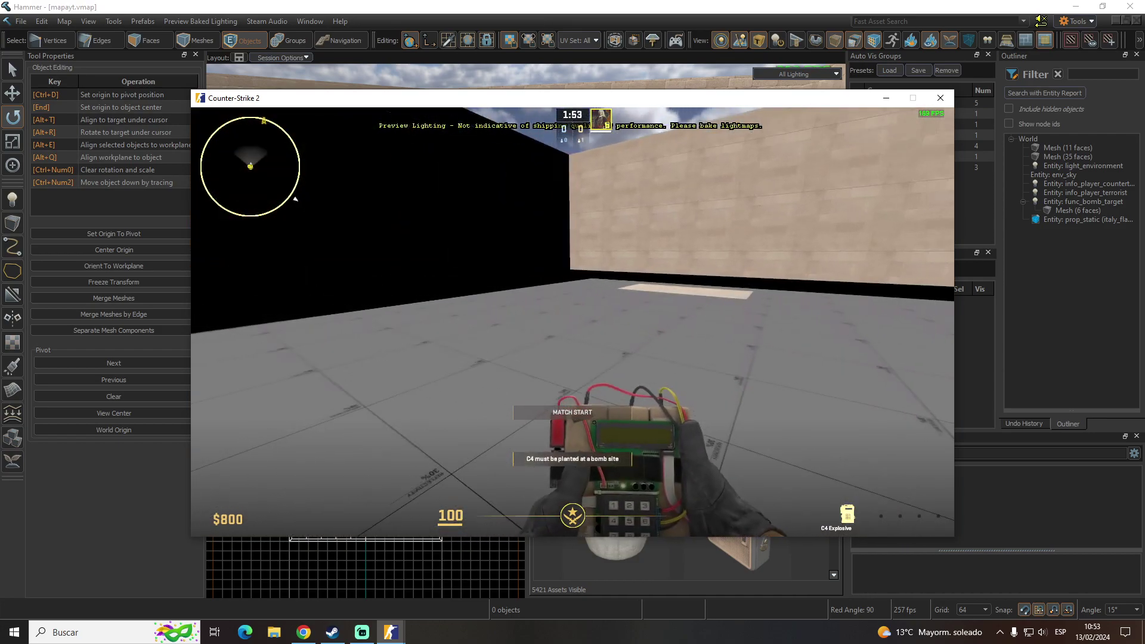
left_click(572, 322)
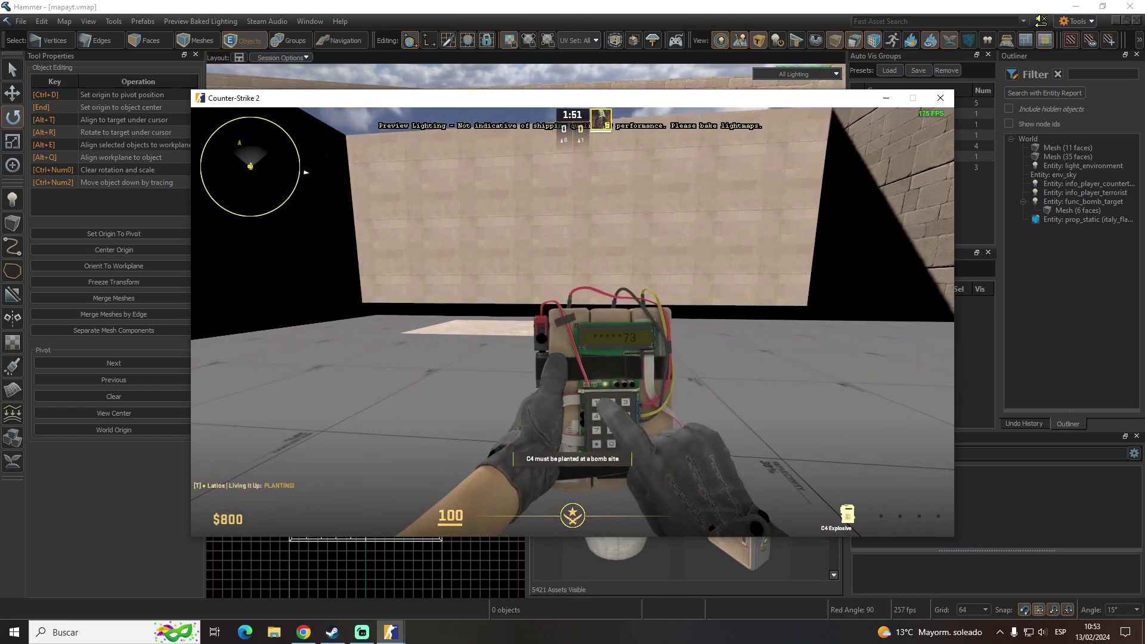
key("g")
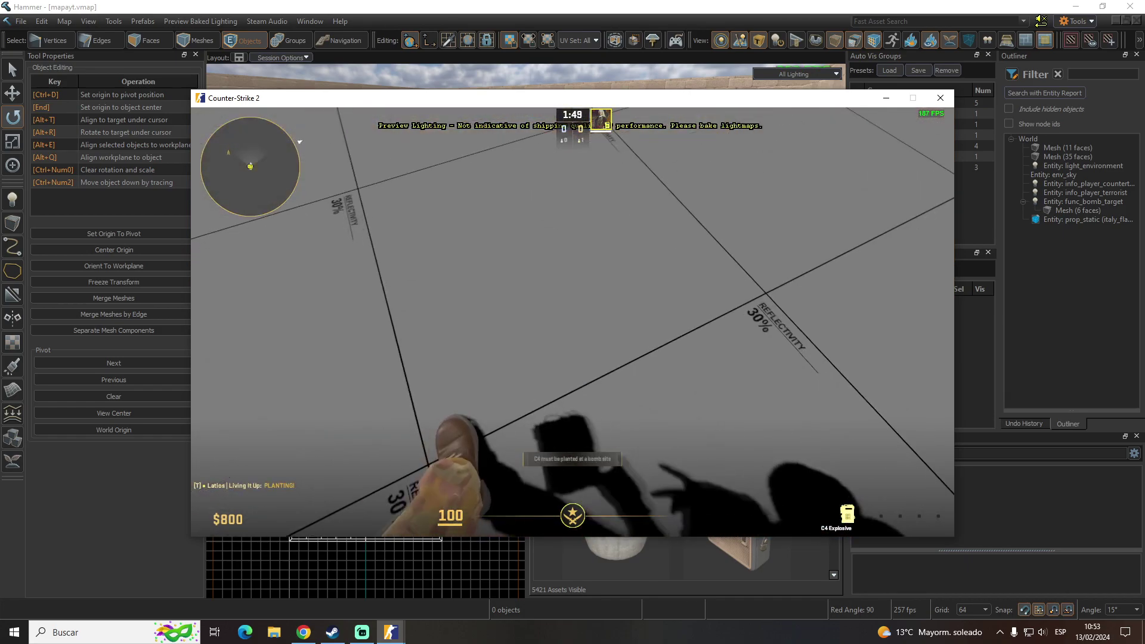
Exit the test match to the main menu, confirming with YES
key("Escape")
left_click(572, 235)
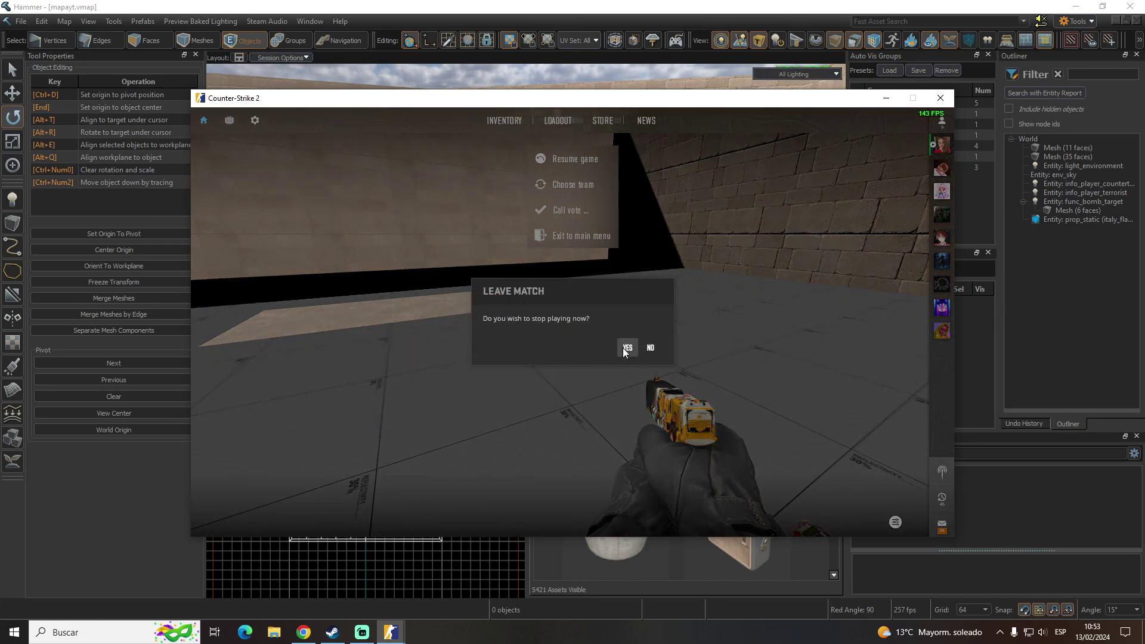
left_click(627, 347)
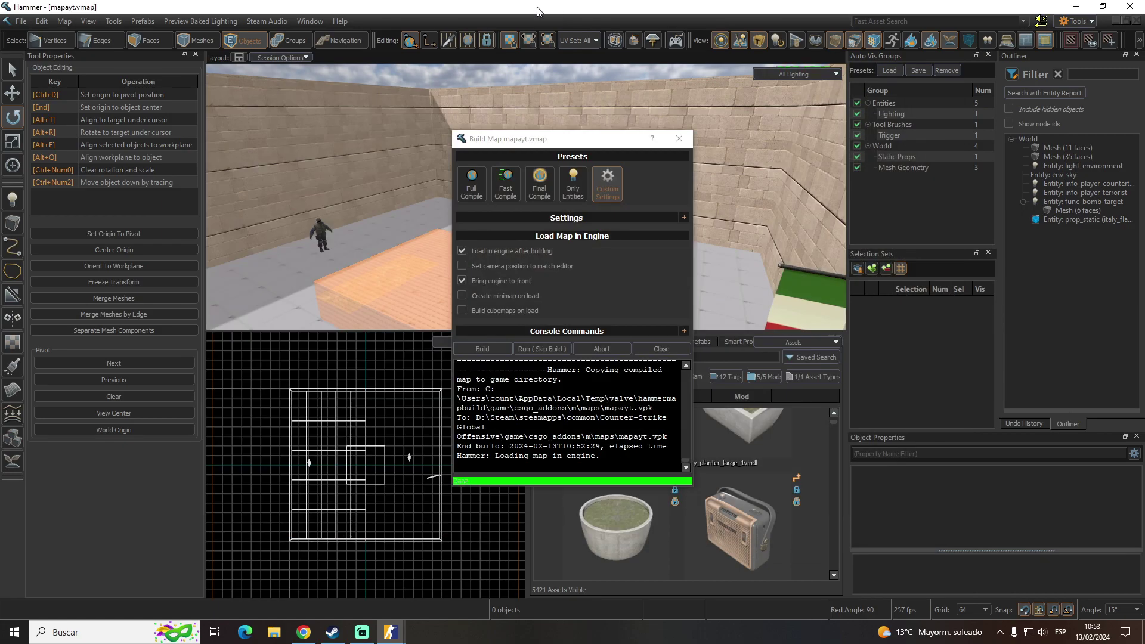
Place counterterrorist_team_intro and terrorist_team_intro entities around the block
left_click(671, 352)
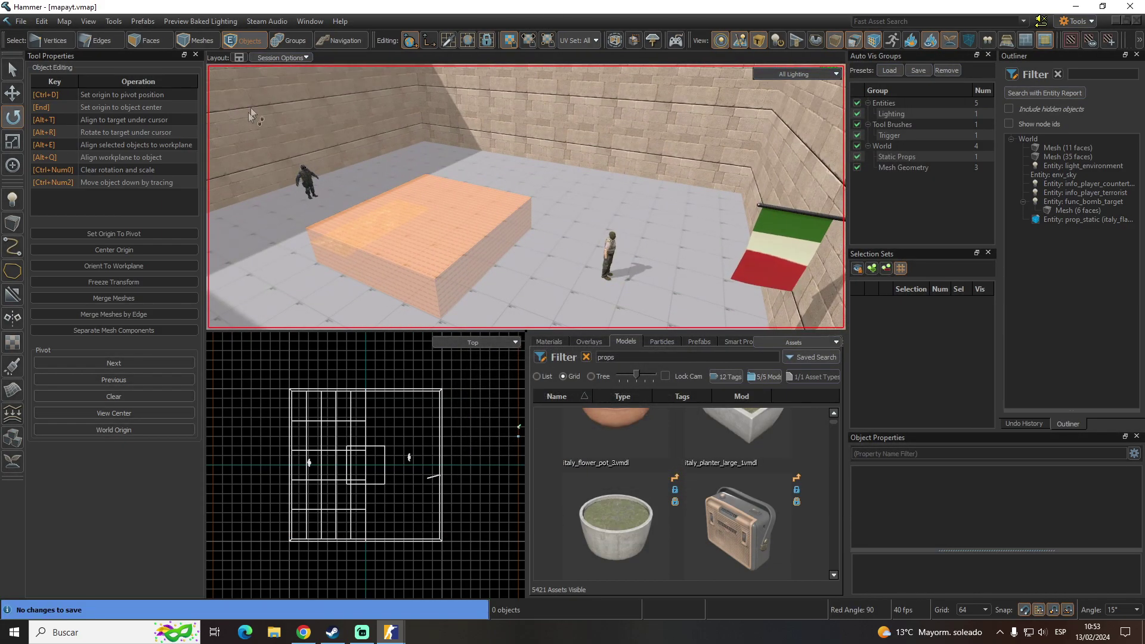
left_click(9, 204)
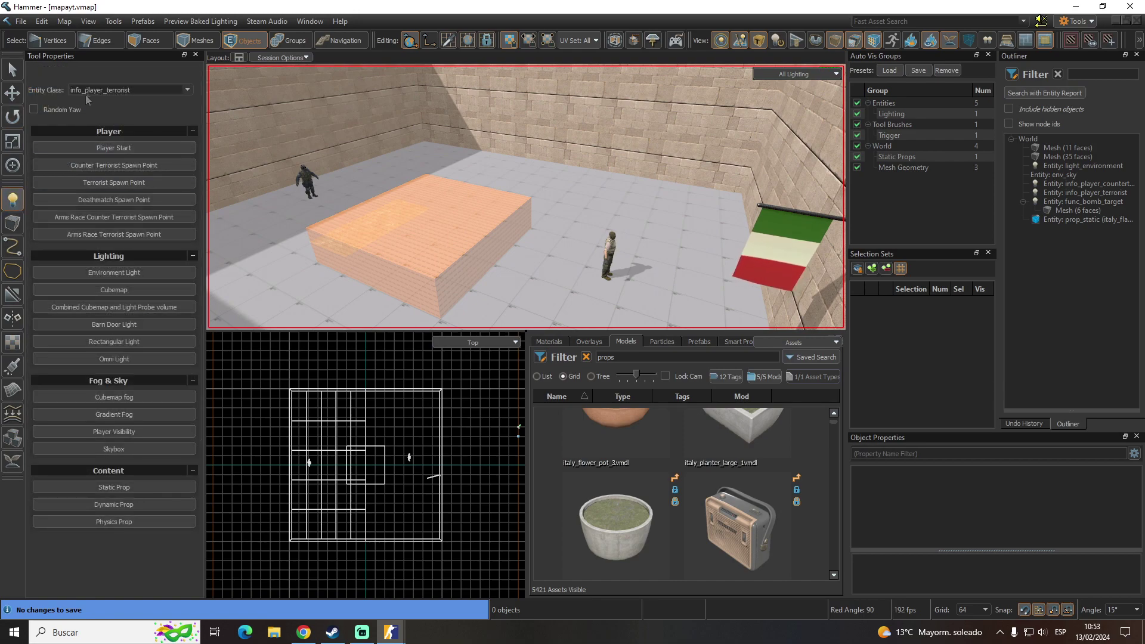
left_click(124, 91)
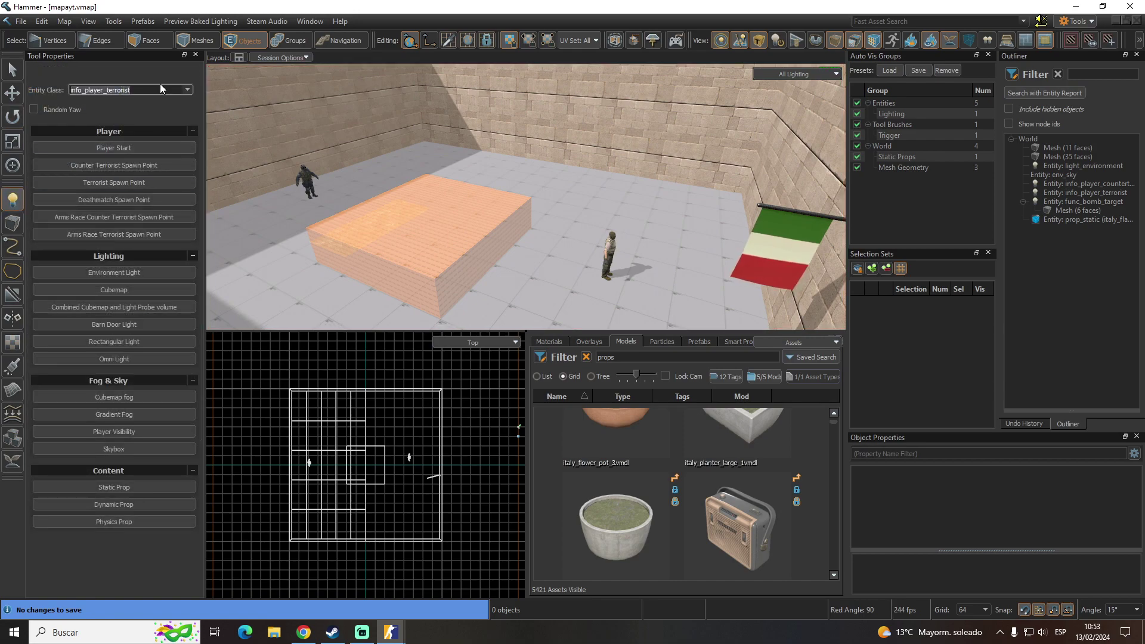
type("intro")
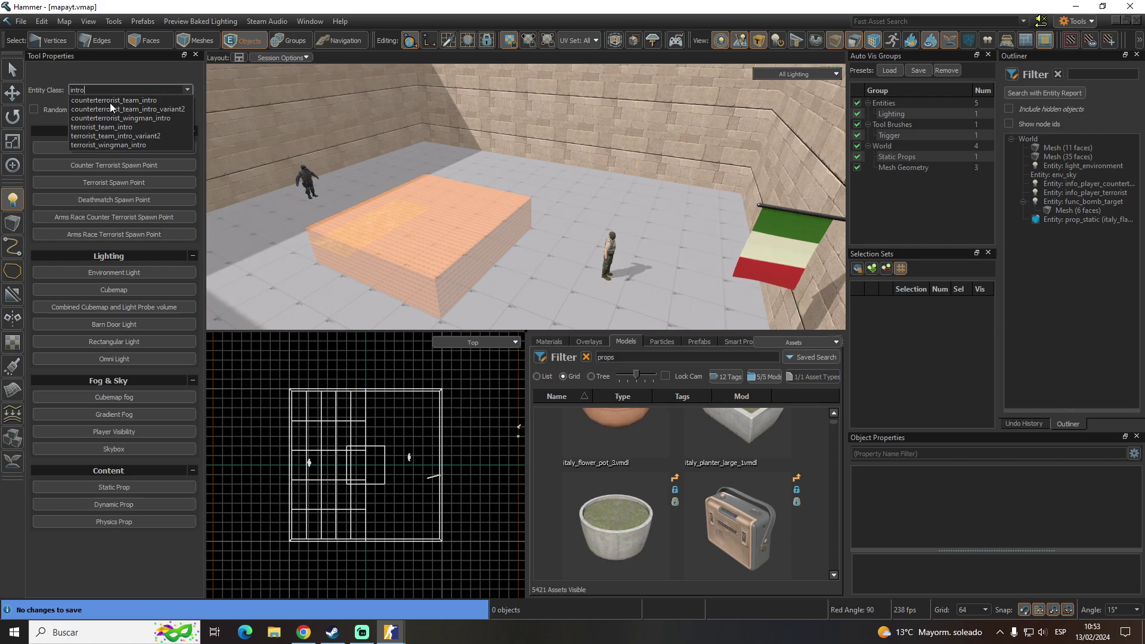
left_click(115, 102)
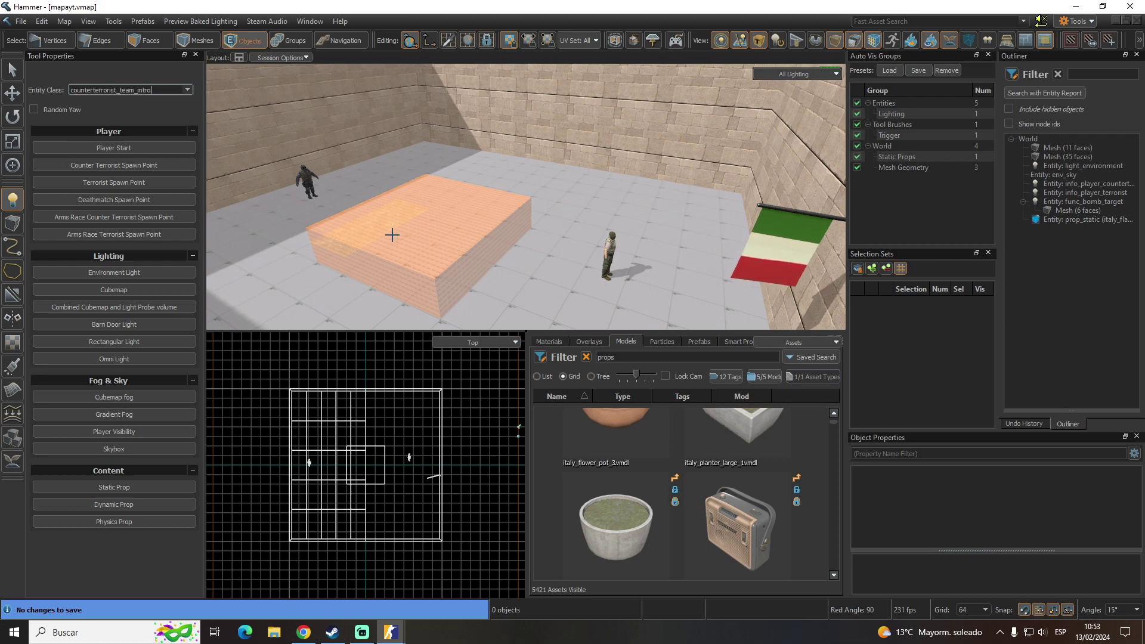
left_click(276, 269)
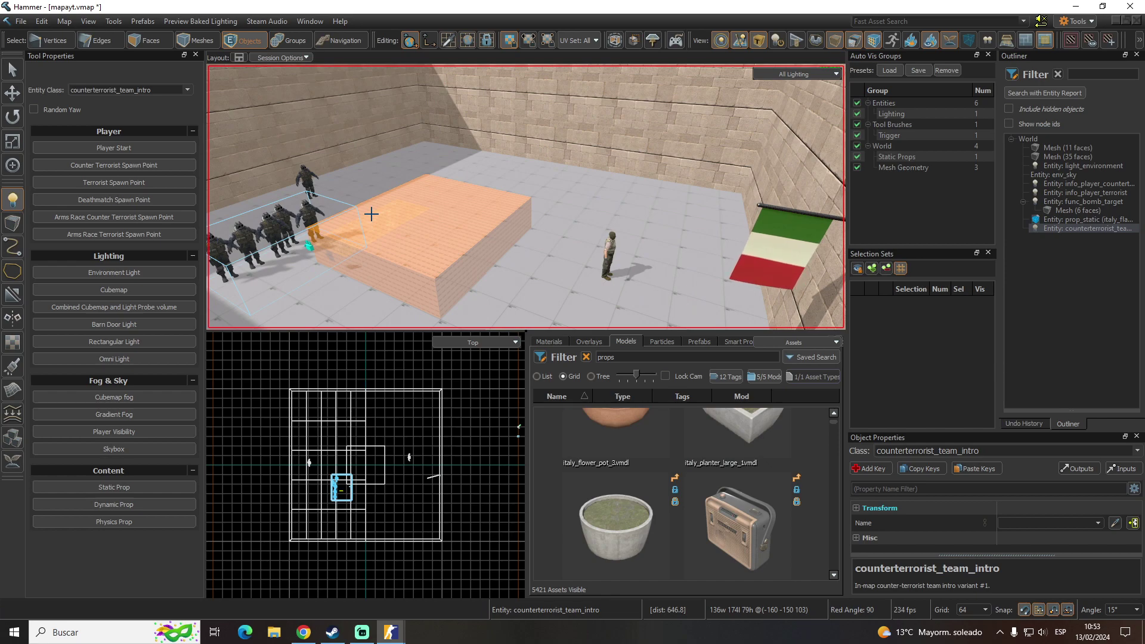
double_click(91, 89)
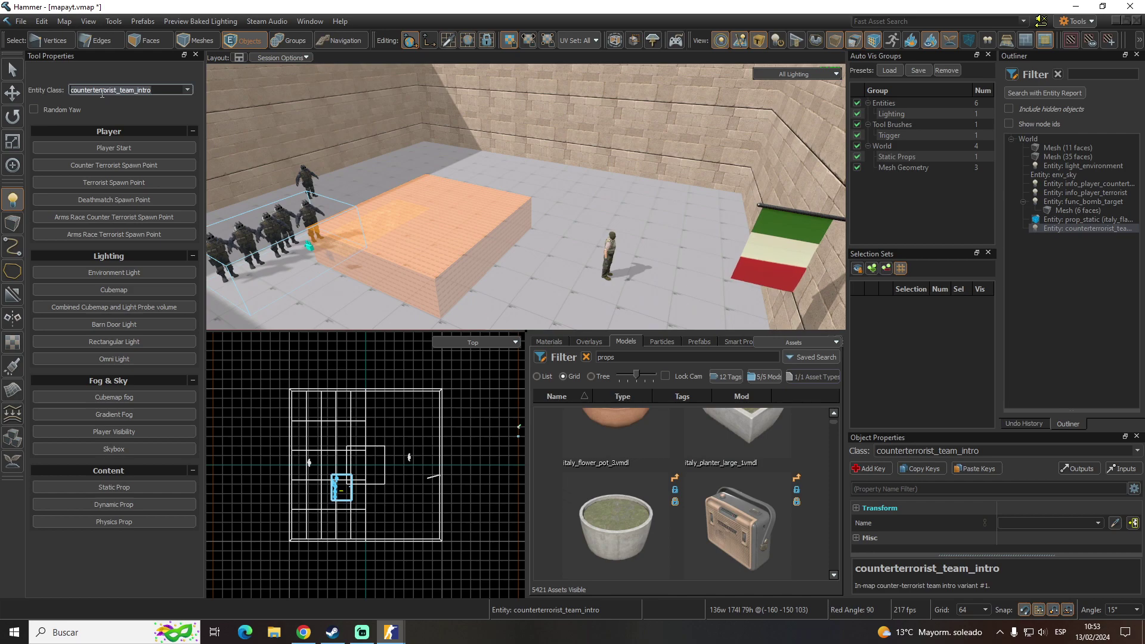
key("BackSpace")
key("BackSpace")
key("BackSpace")
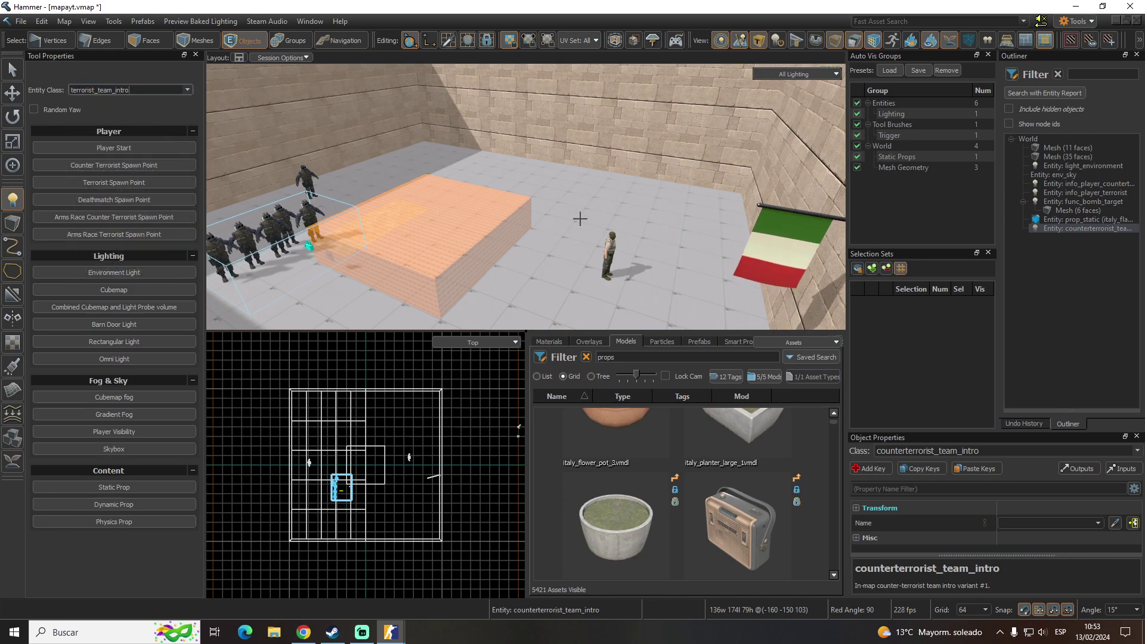
left_click(580, 219)
Place a team_select entity in front of the block
double_click(141, 89)
type("team")
left_click(87, 118)
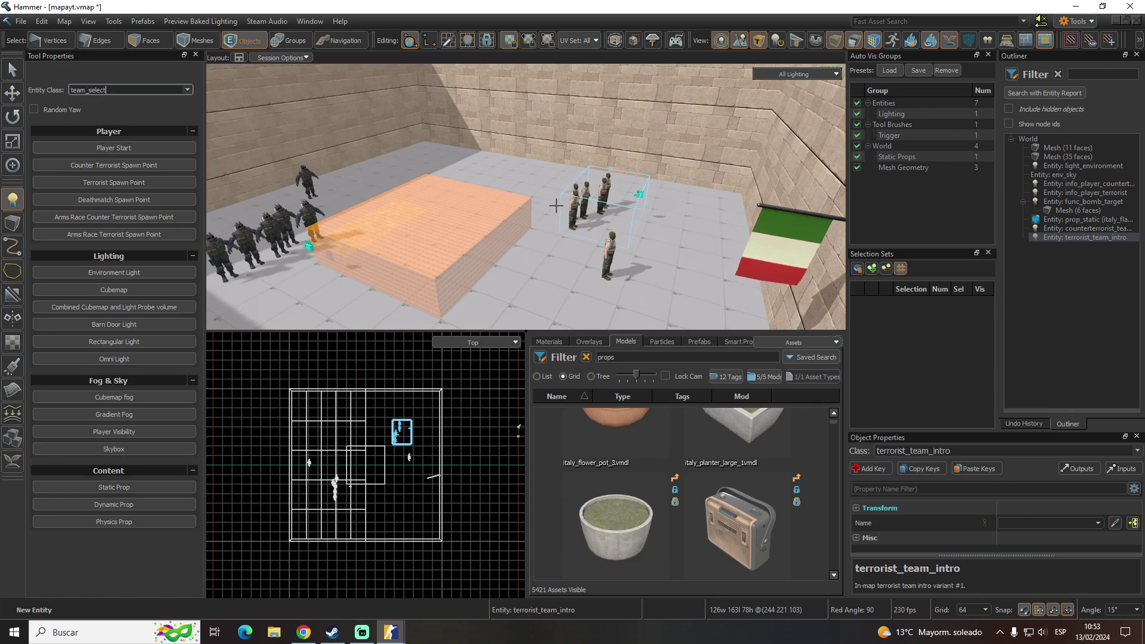
scroll(556, 205, "down", 3)
left_click(462, 274)
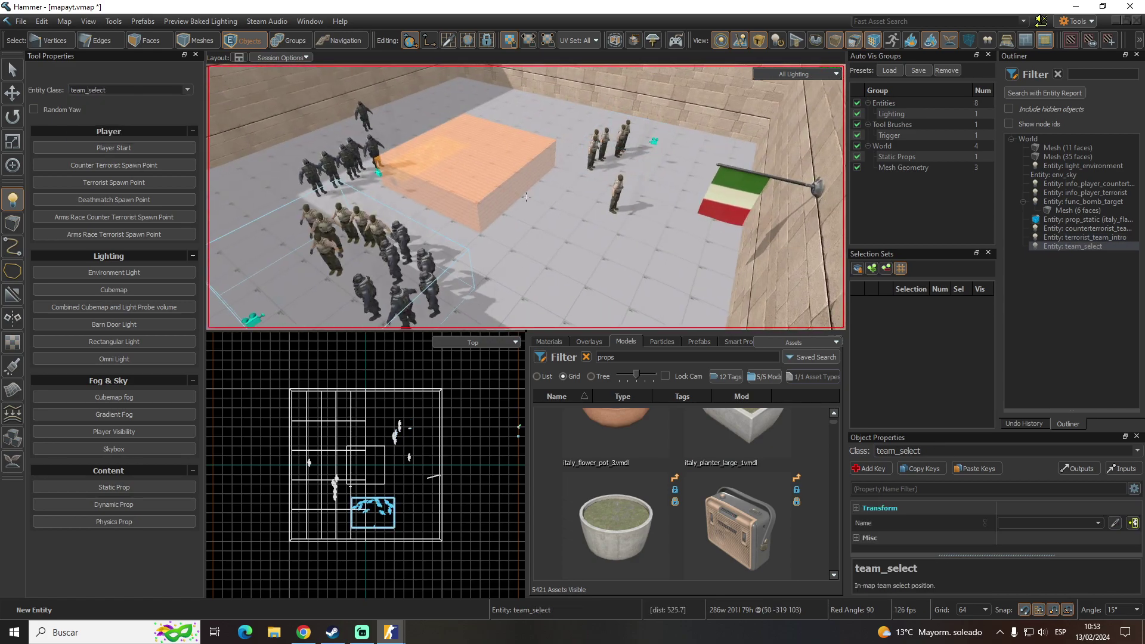
middle_click_drag(526, 197, 512, 255)
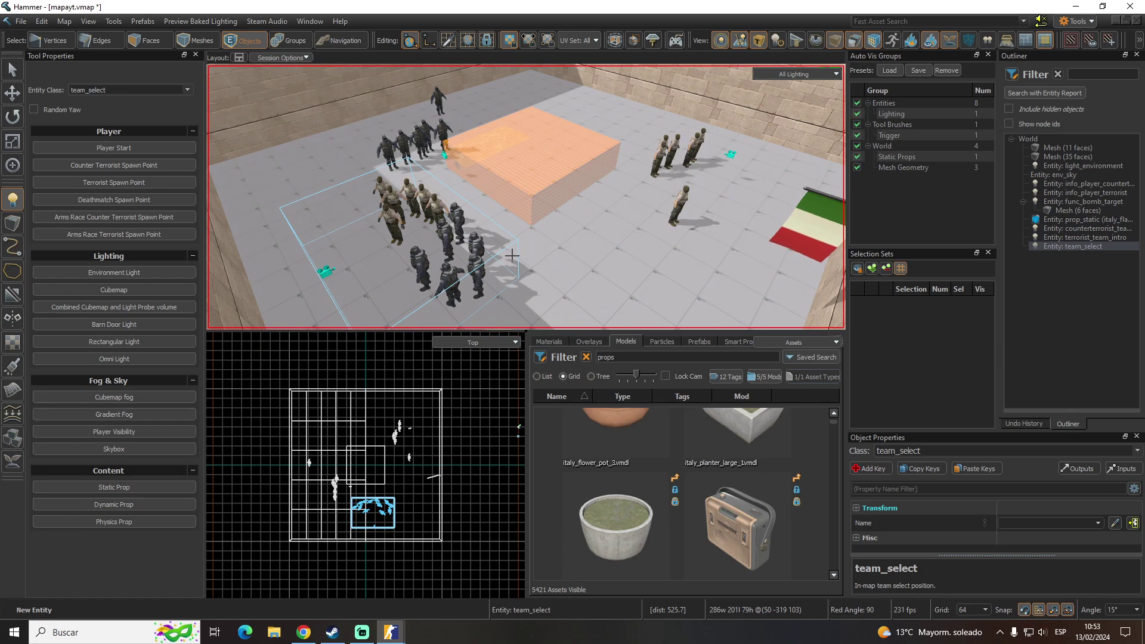
Save the map with the new team intro and team_select entities
scroll(511, 256, "up", 2)
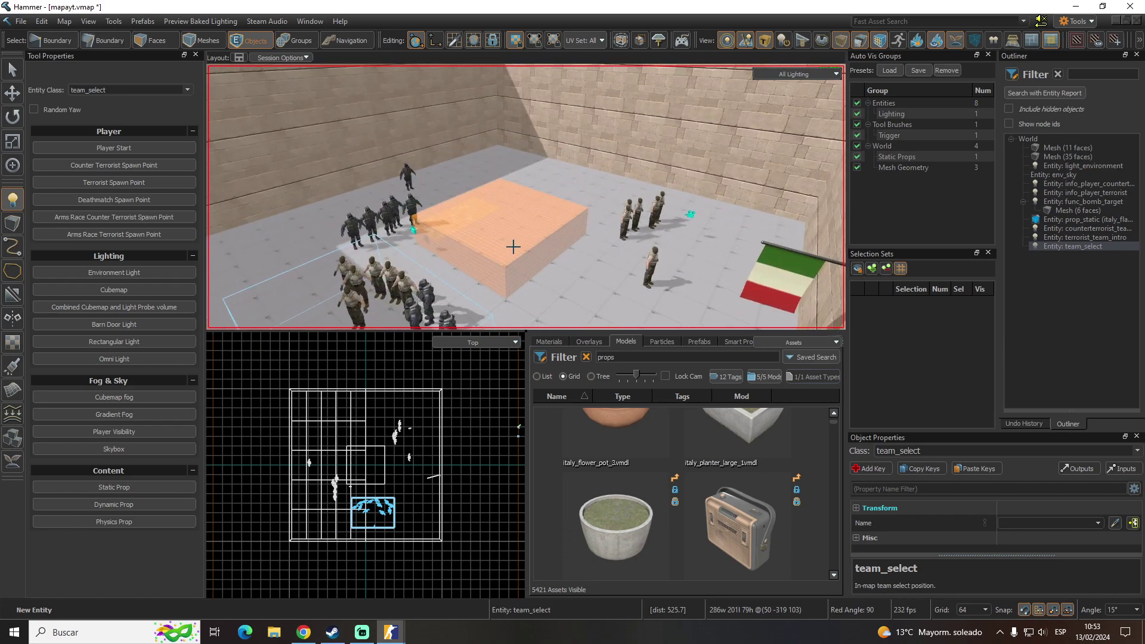
key("ctrl+s")
mouse_move(511, 249)
middle_mouse_down()
mouse_move(526, 197)
mouse_move(552, 237)
middle_mouse_up()
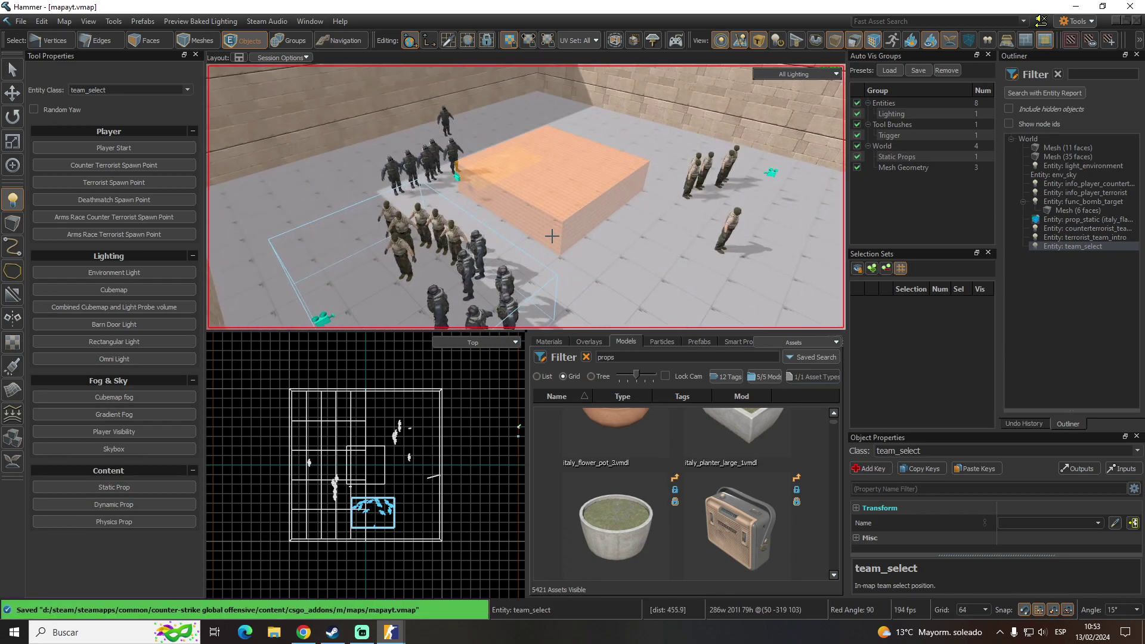
key("F9")
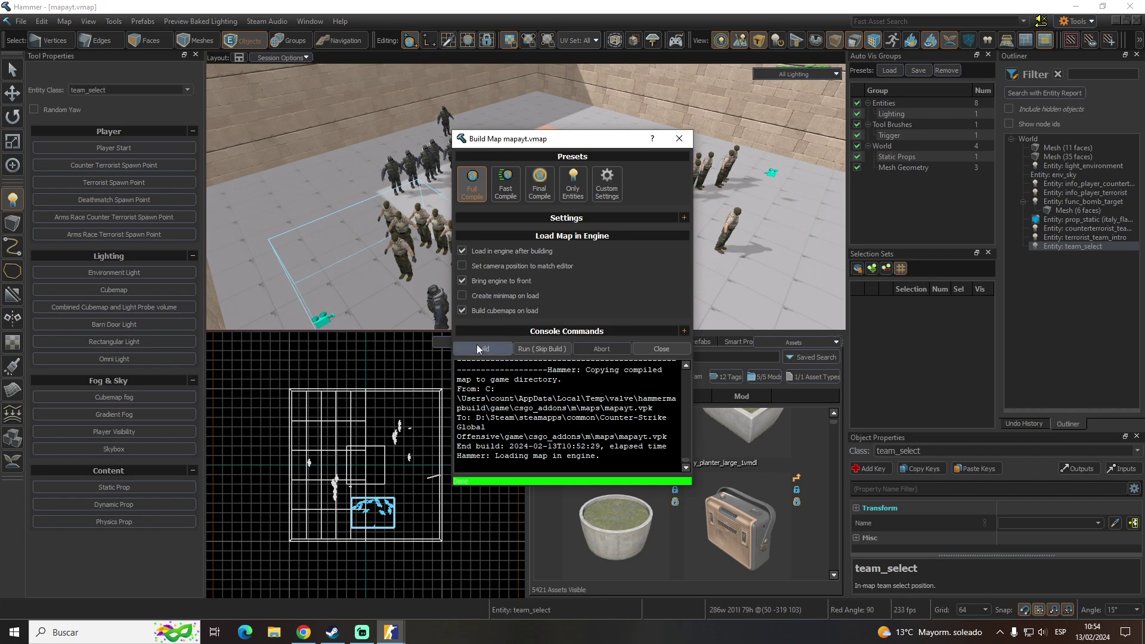
Select the full resourcecompiler command line in the Build Map settings
left_click(571, 218)
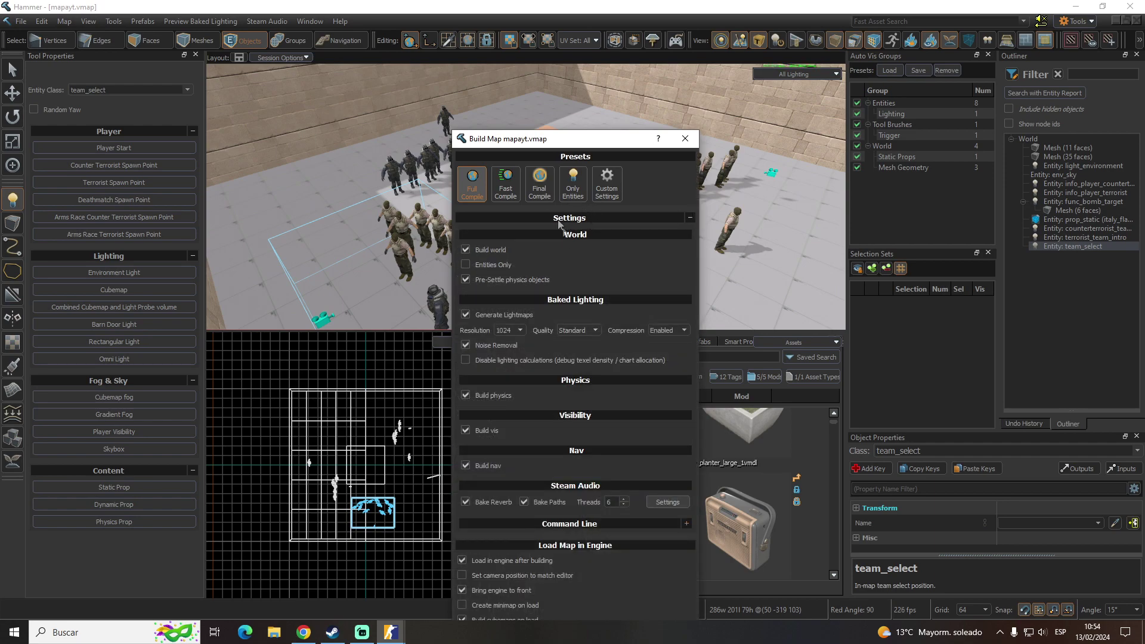
left_click(561, 523)
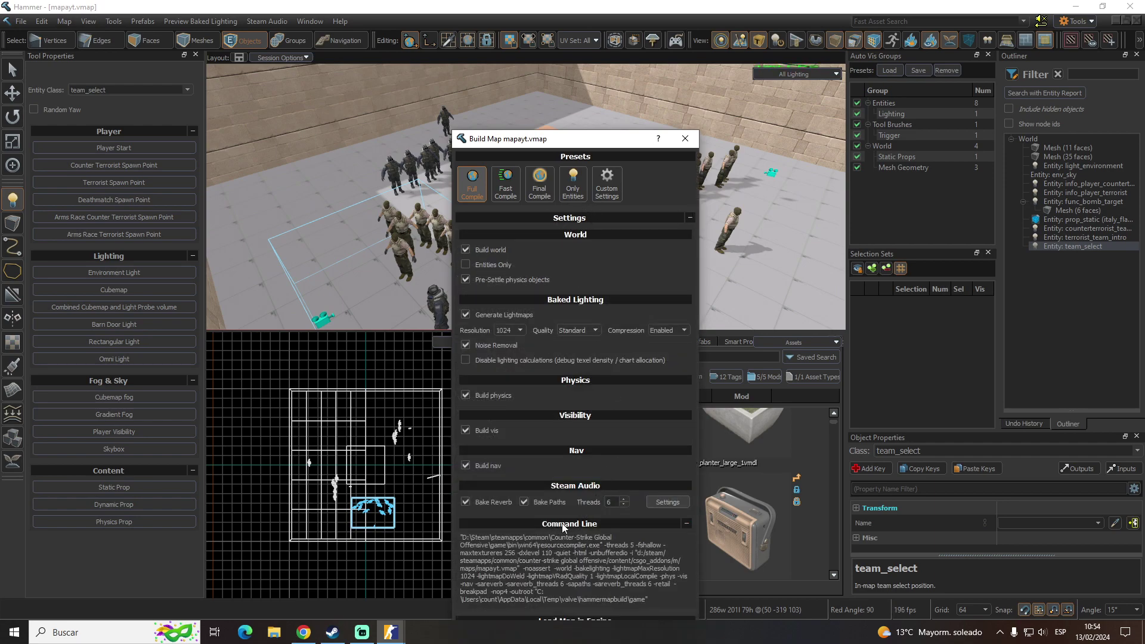
triple_click(538, 549)
key("ctrl+c")
Launch Command Prompt via the Windows search for cmd
key("super")
type("cmd")
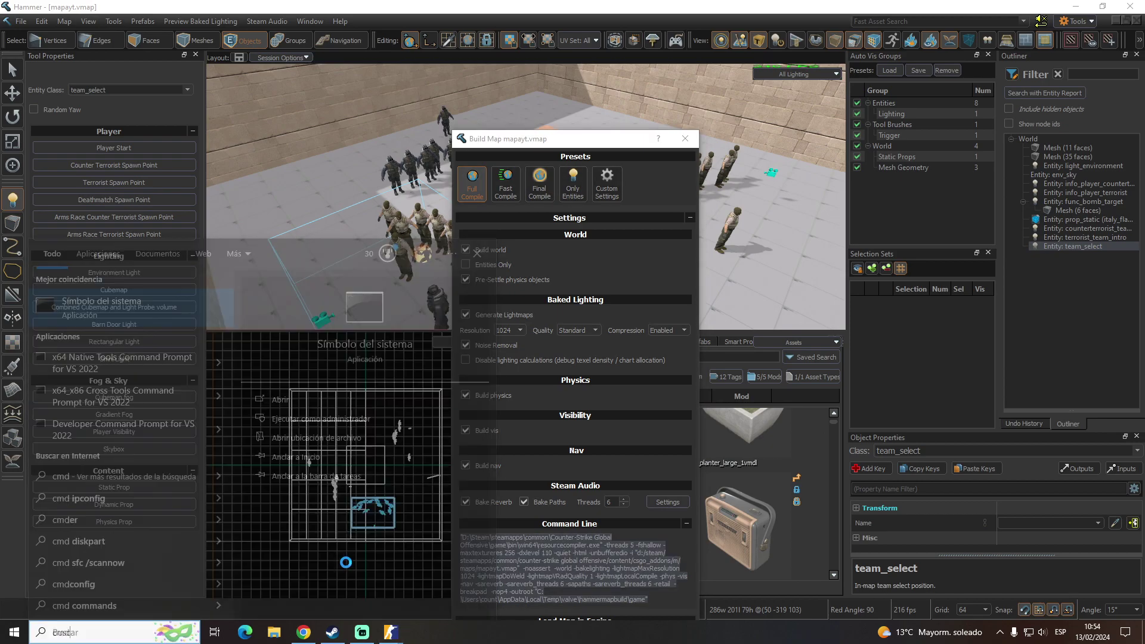
key("Return")
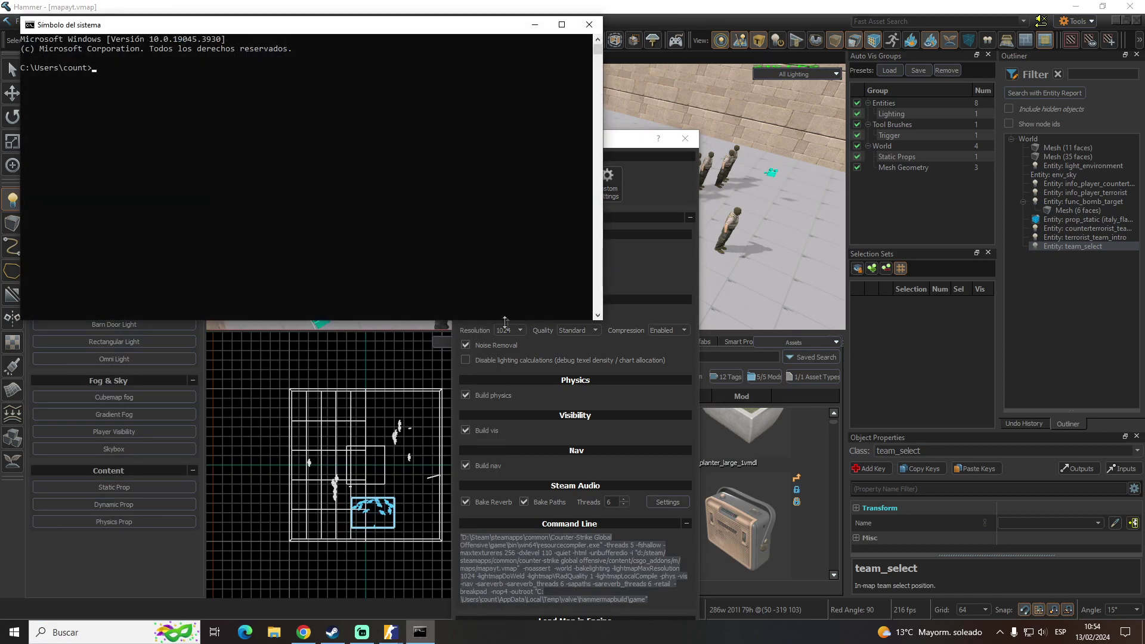
Paste and run the resourcecompiler command, compiling mapayt with 17 compiled, 0 failed
key("ctrl+v")
type("-")
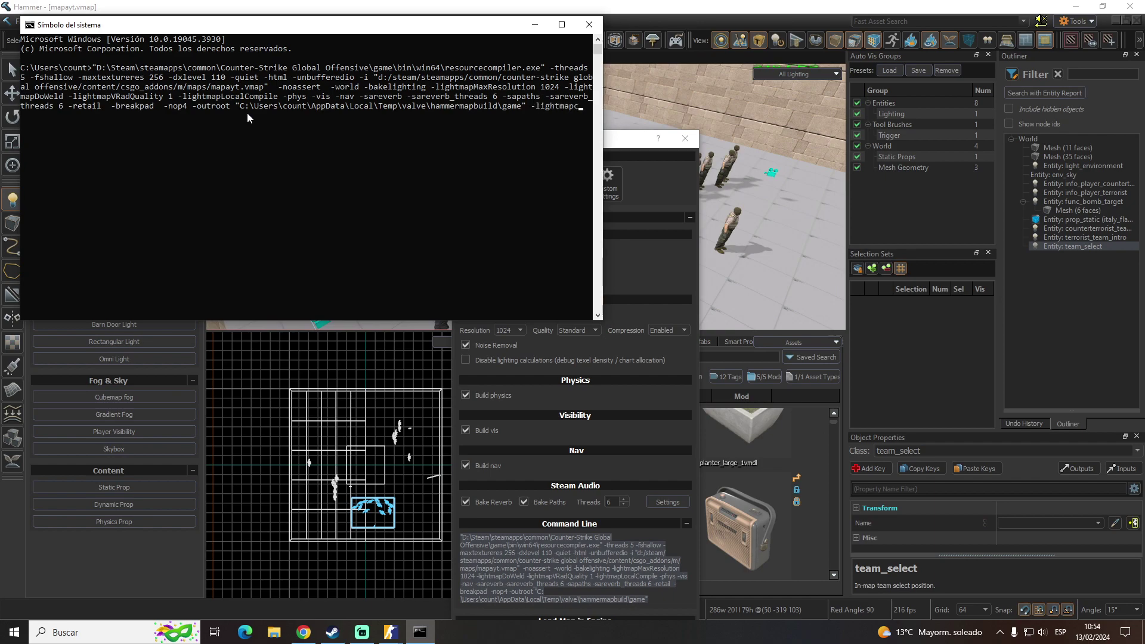
key("Return")
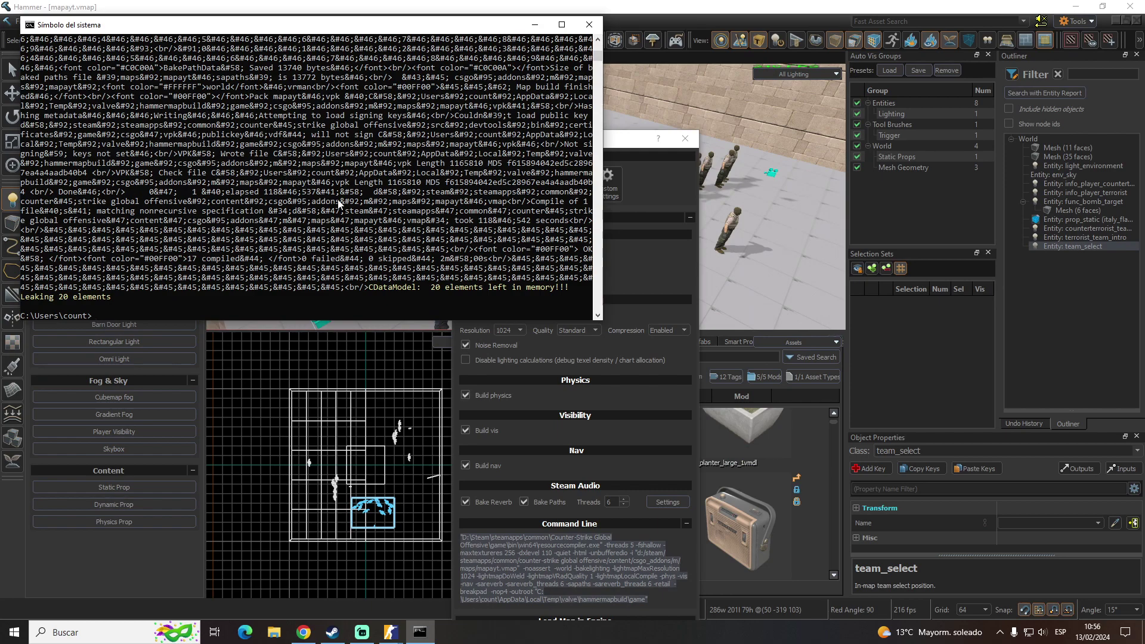
Select the -outroot output folder path in Hammer's Command Line box
left_click(581, 620)
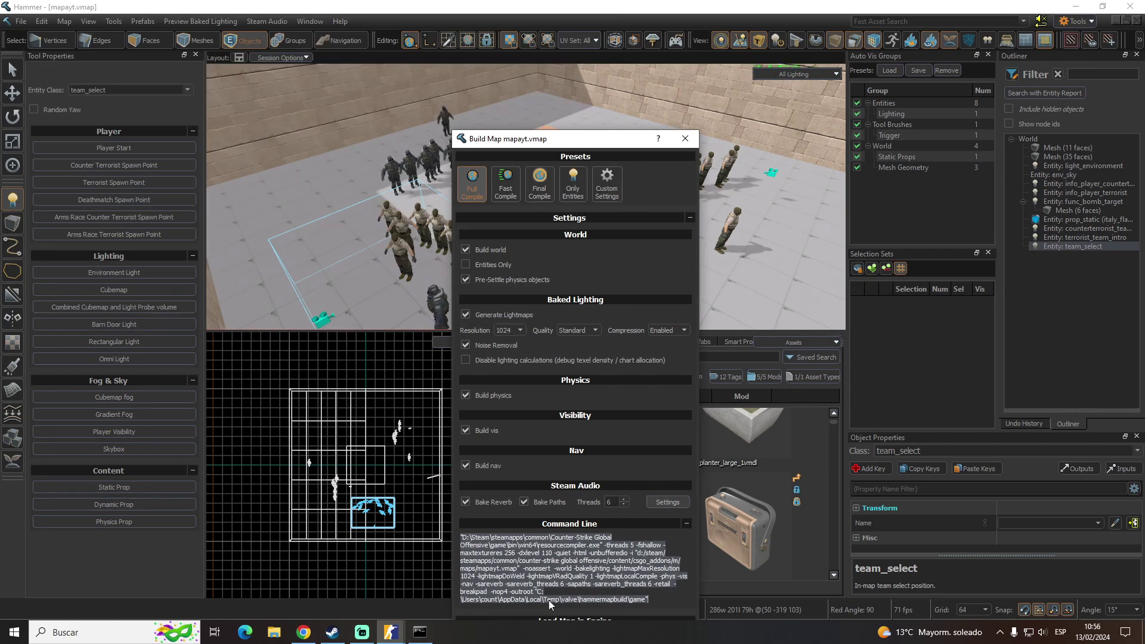
left_click_drag(647, 600, 538, 592)
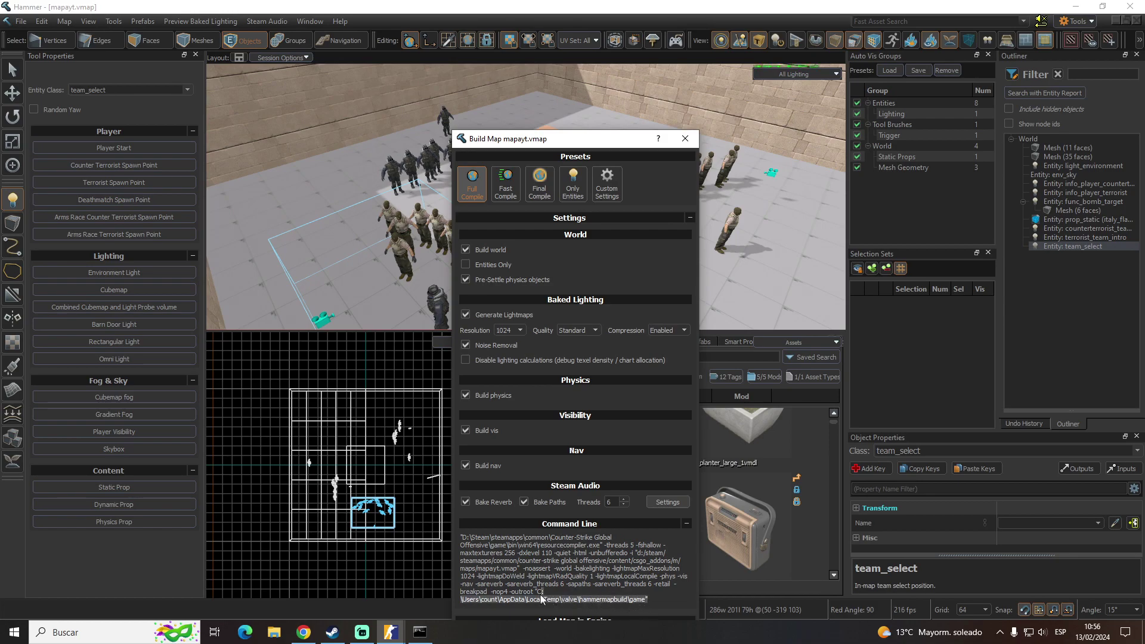
left_click(274, 632)
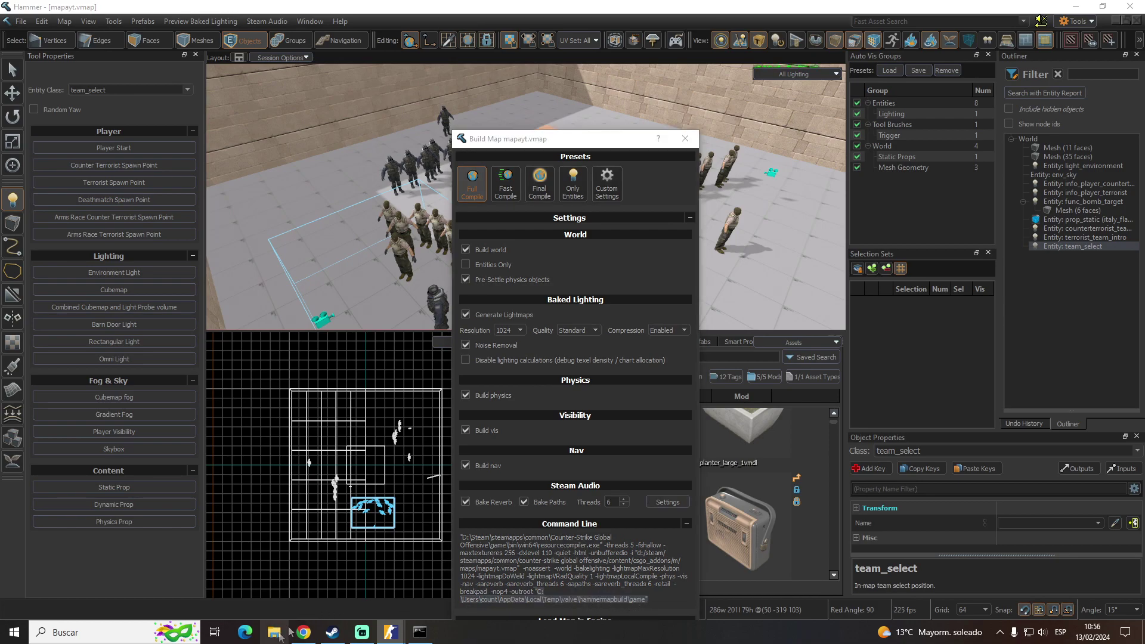
Go to the pasted hammermapbuild\game build path, removing the trailing quote after path-not-found errors
left_click(498, 196)
type("C:\\Users\\count\\AppData\\Local\\Temp\\valve\\hammermapbuild\\game\"")
key("ctrl+a")
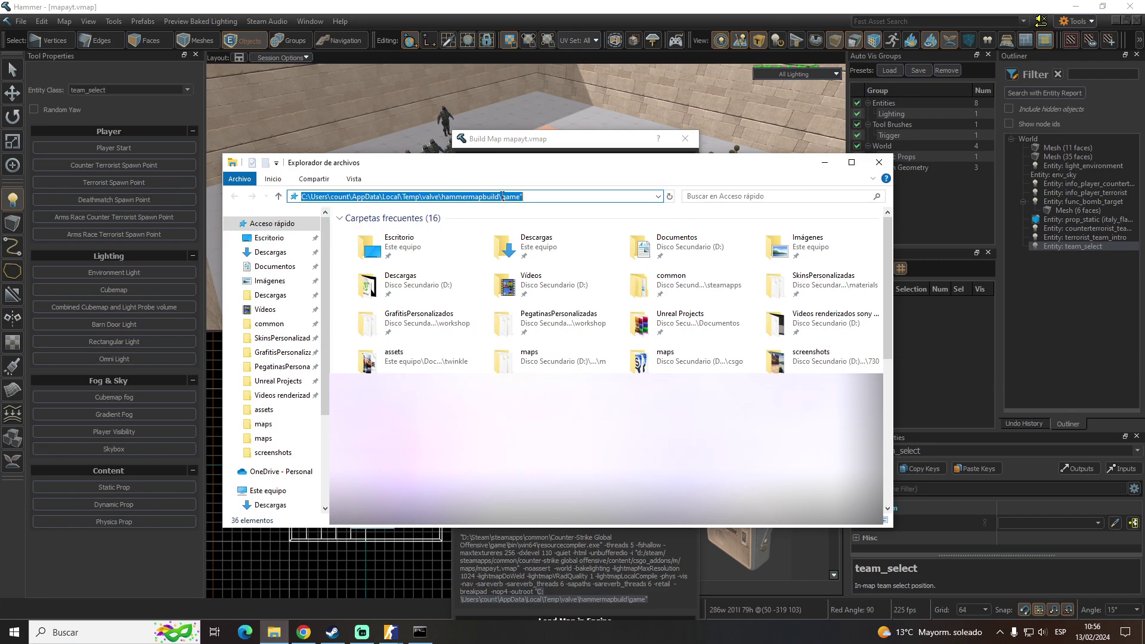
key("Return")
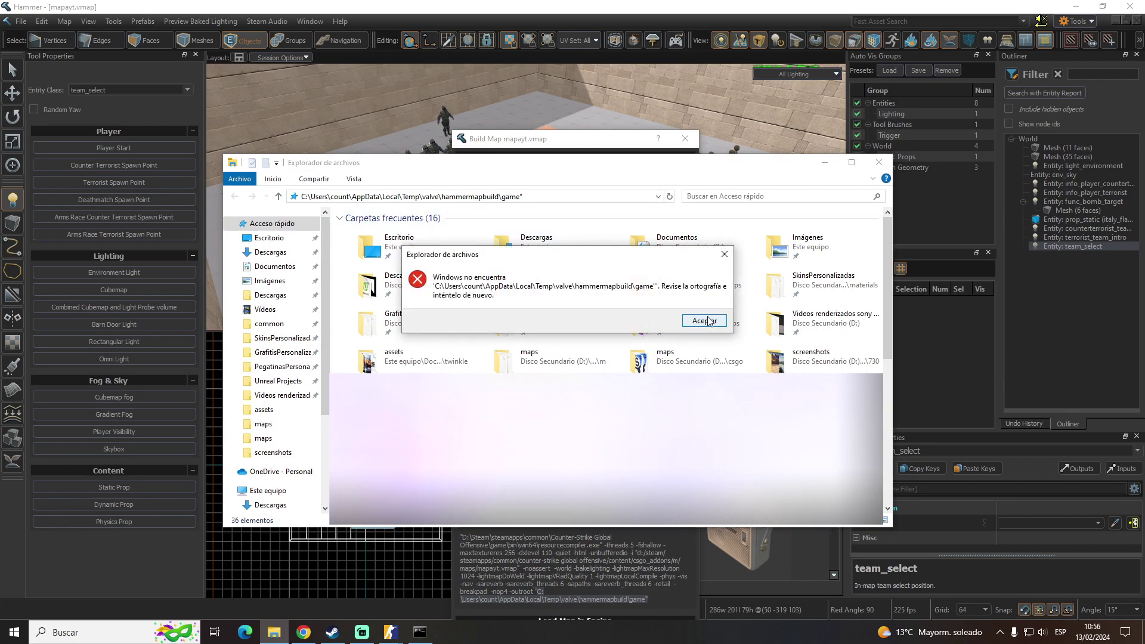
left_click(705, 322)
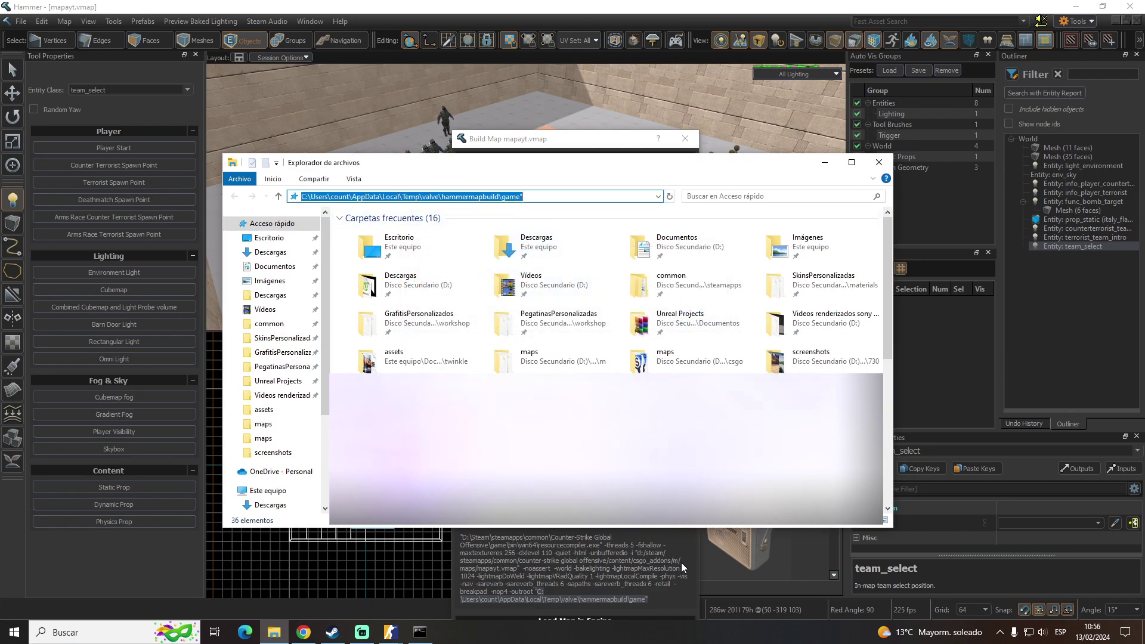
key("Return")
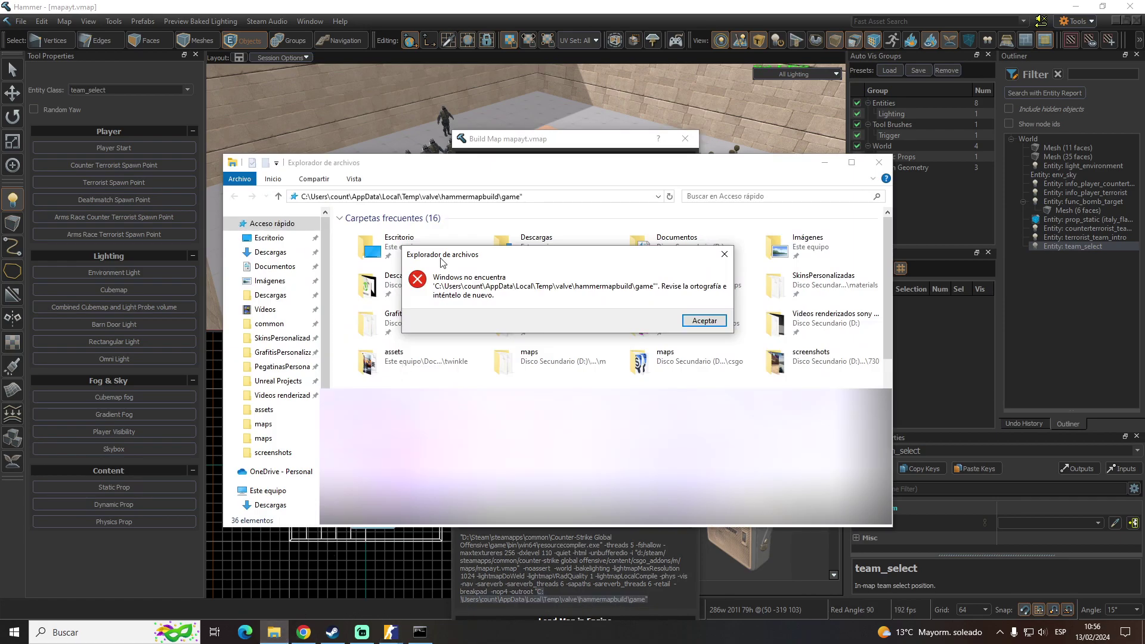
left_click(704, 321)
left_click(552, 198)
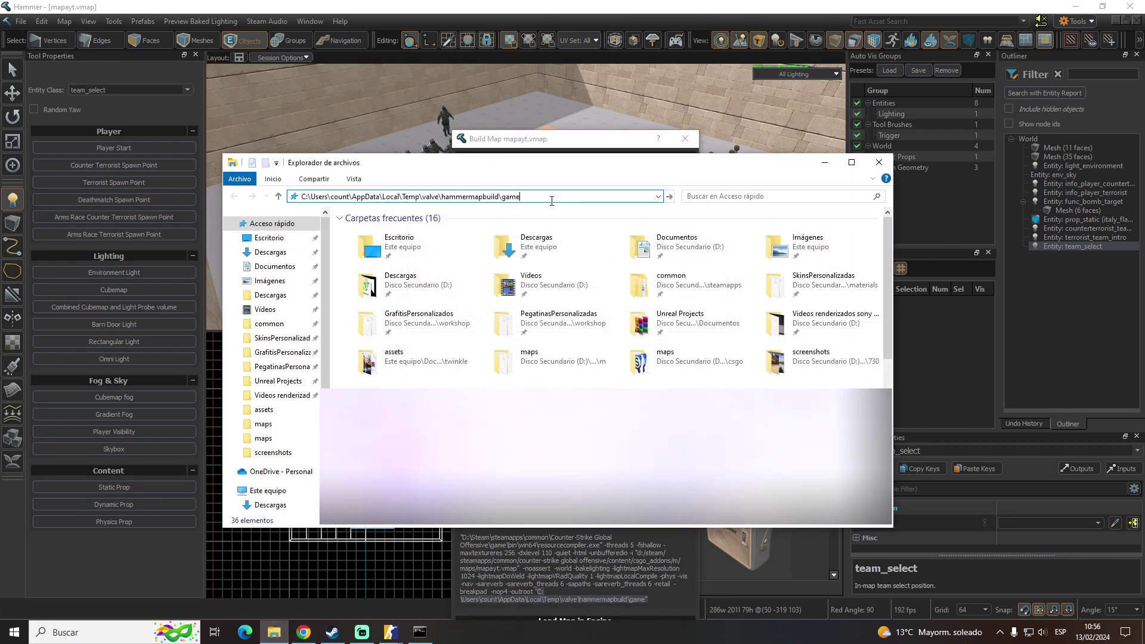
key("Return")
Open csgo_addons > m > maps and select the compiled 1,139 KB mapayt pak file
double_click(401, 231)
double_click(385, 232)
double_click(385, 232)
left_click(386, 234)
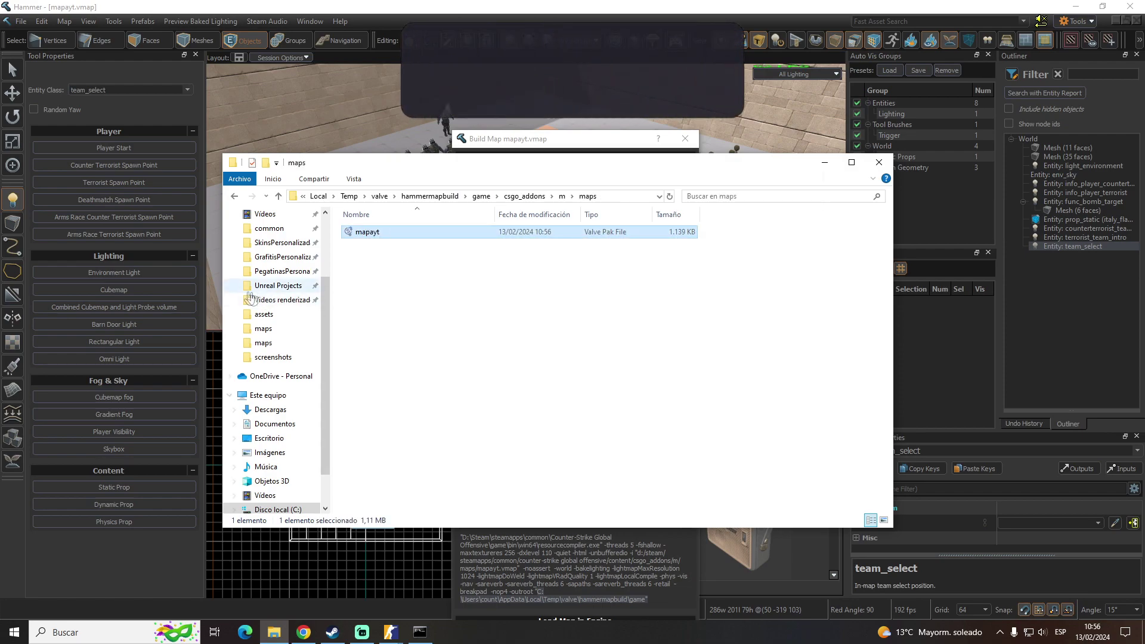
left_click(263, 328)
Search the game folder for mapayt and open the folder containing mapayt.los
left_click(370, 196)
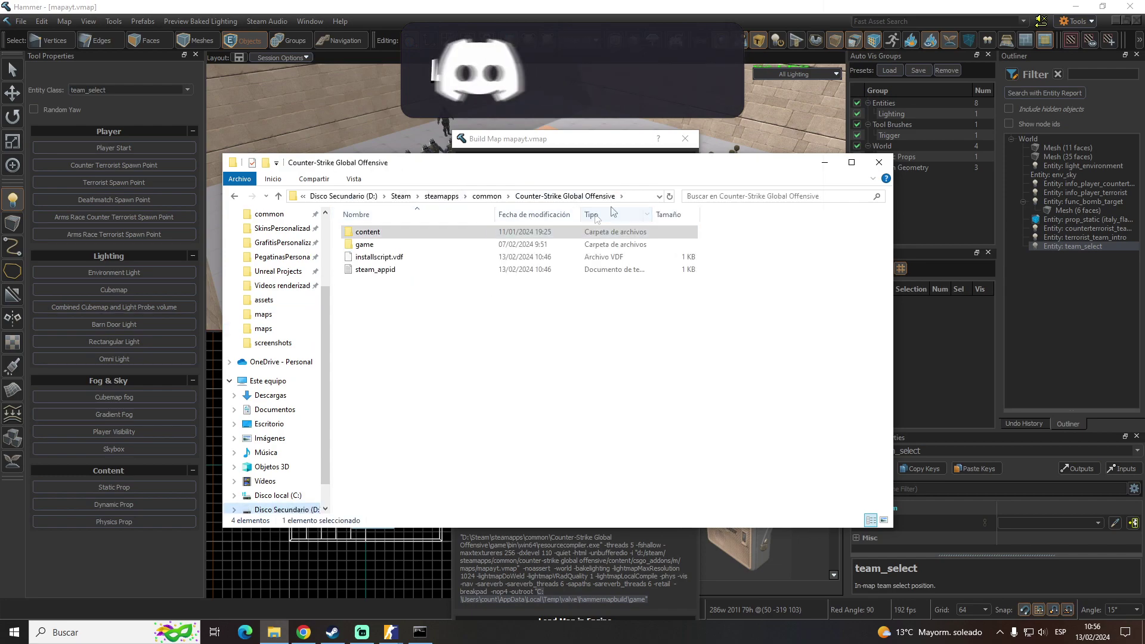
left_click(703, 195)
type("mapa")
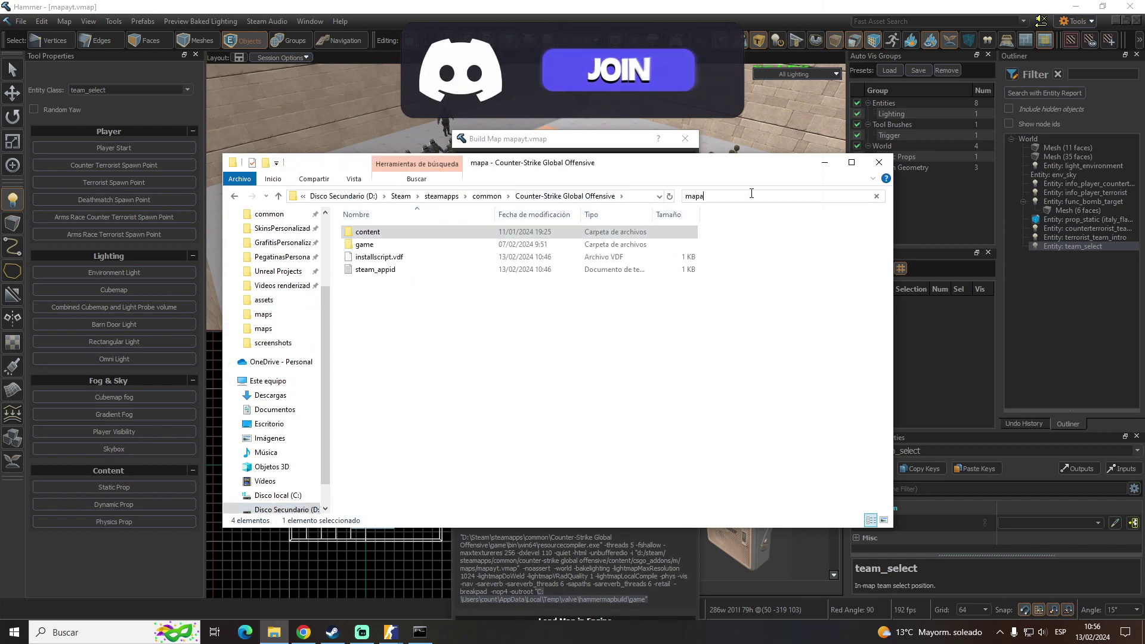
type("yt")
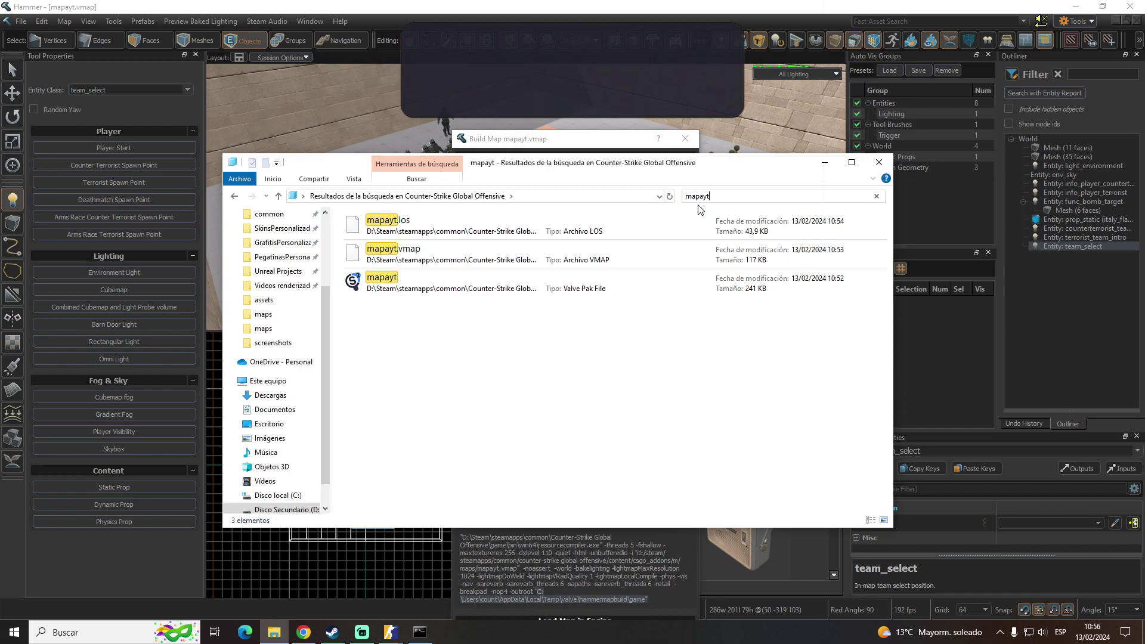
right_click(393, 225)
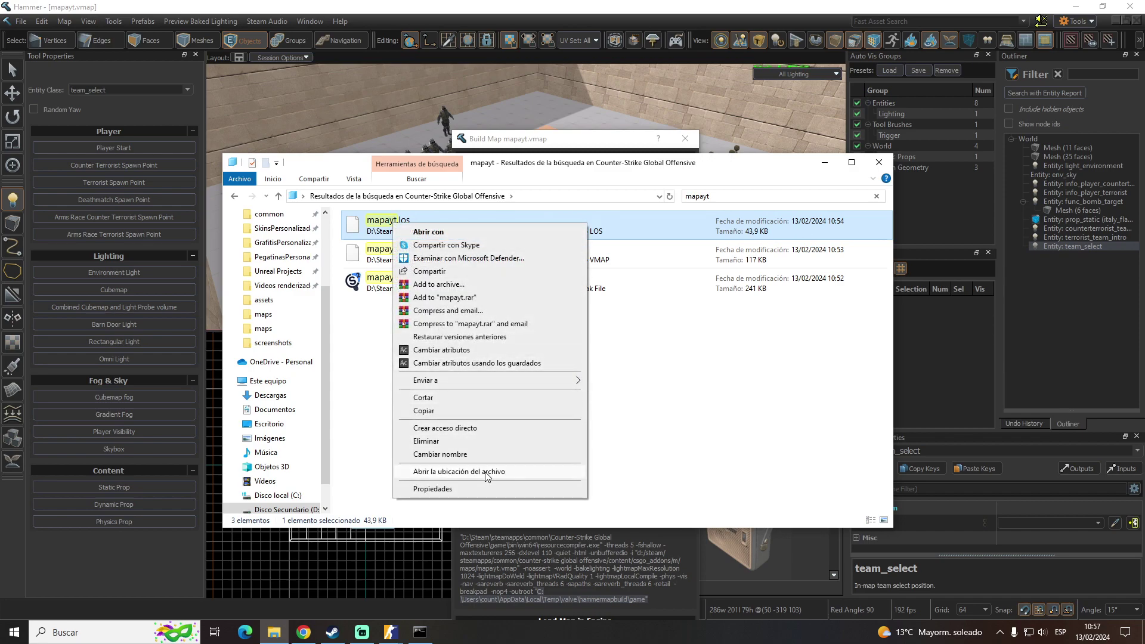
left_click(453, 474)
left_click(411, 332)
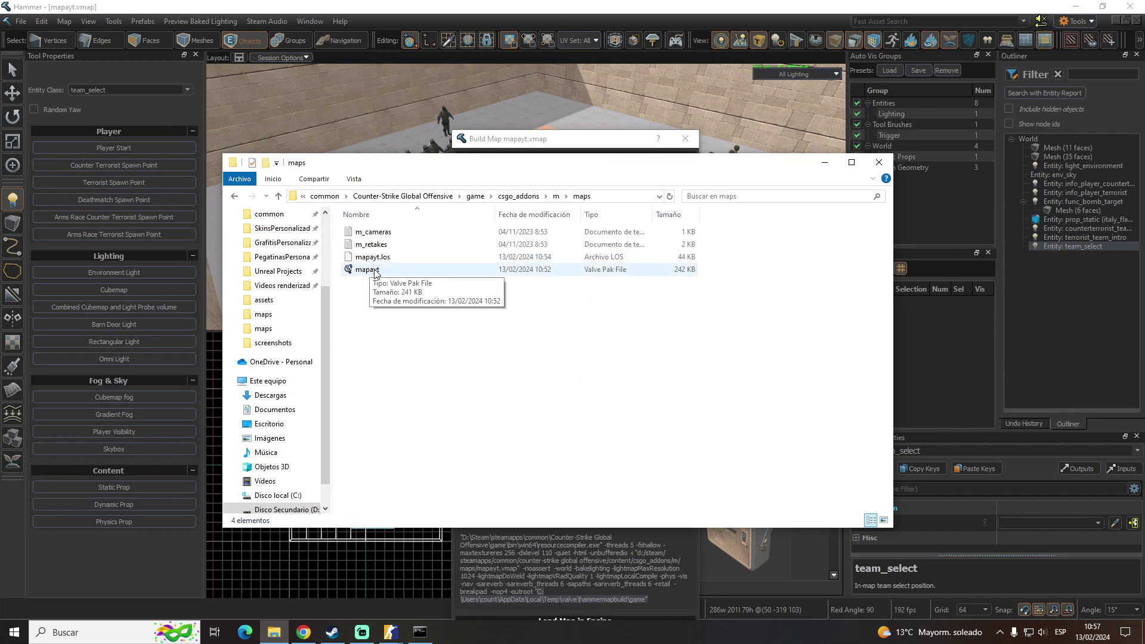
Replace the old 241 KB mapayt package with the new 1,139 KB build, then return to Counter-Strike 2
left_click(375, 274)
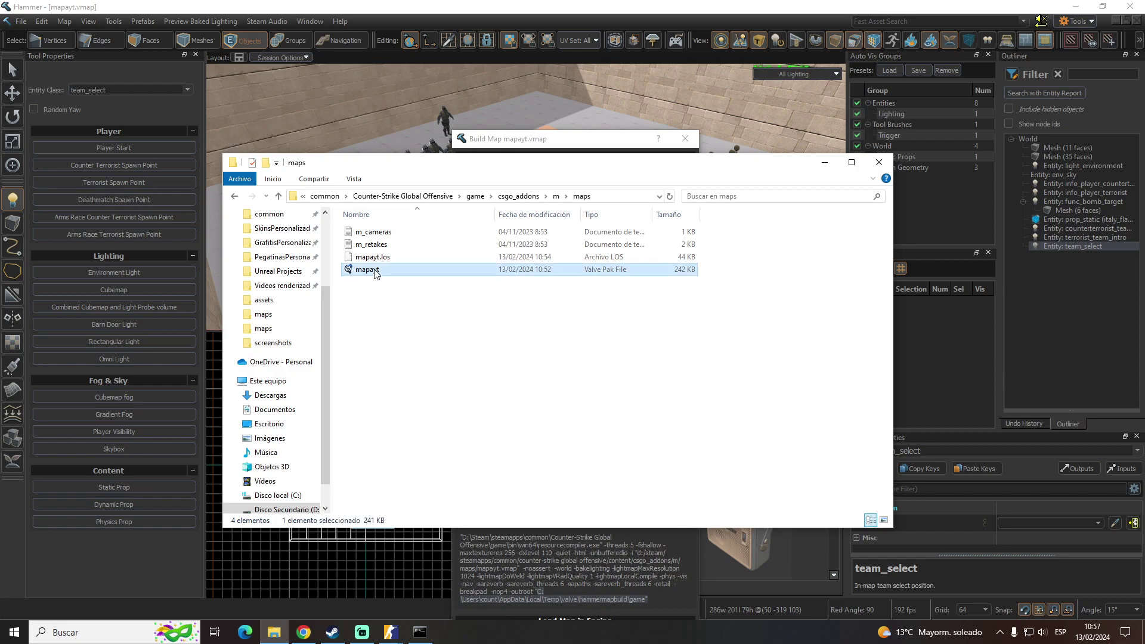
key("Delete")
left_click(530, 273)
key("Delete")
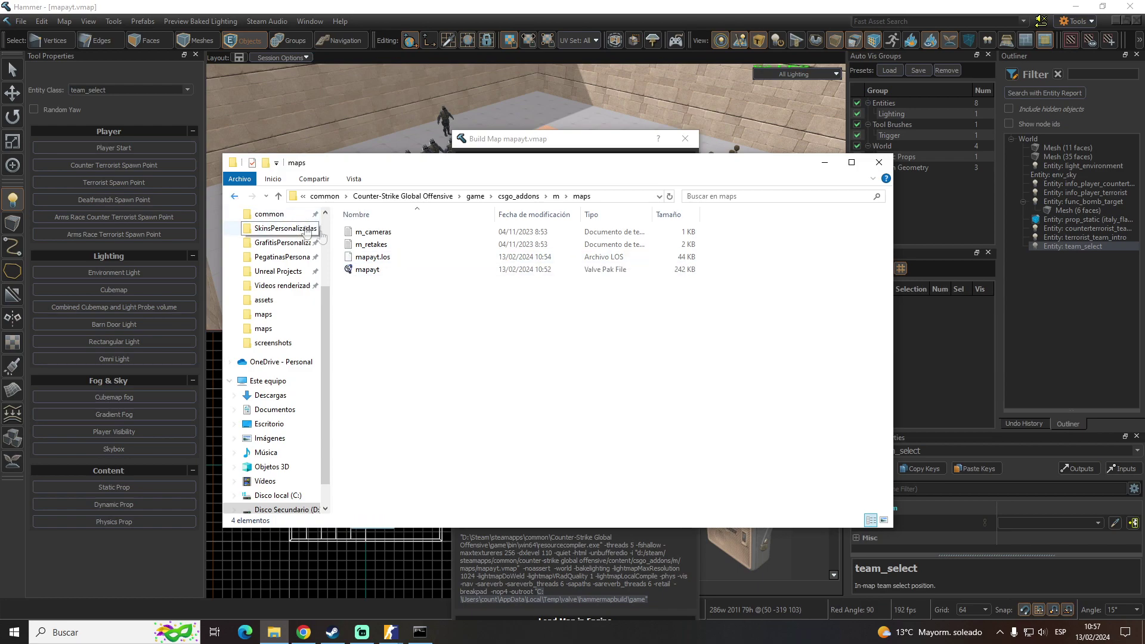
left_click(506, 273)
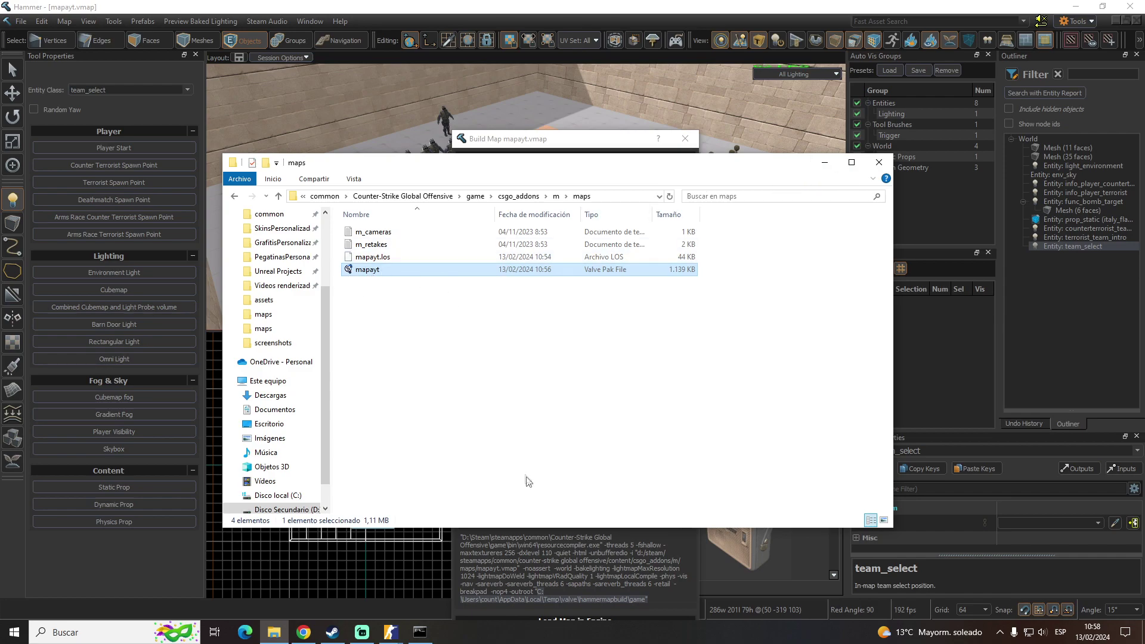
mouse_move(391, 632)
left_click(274, 587)
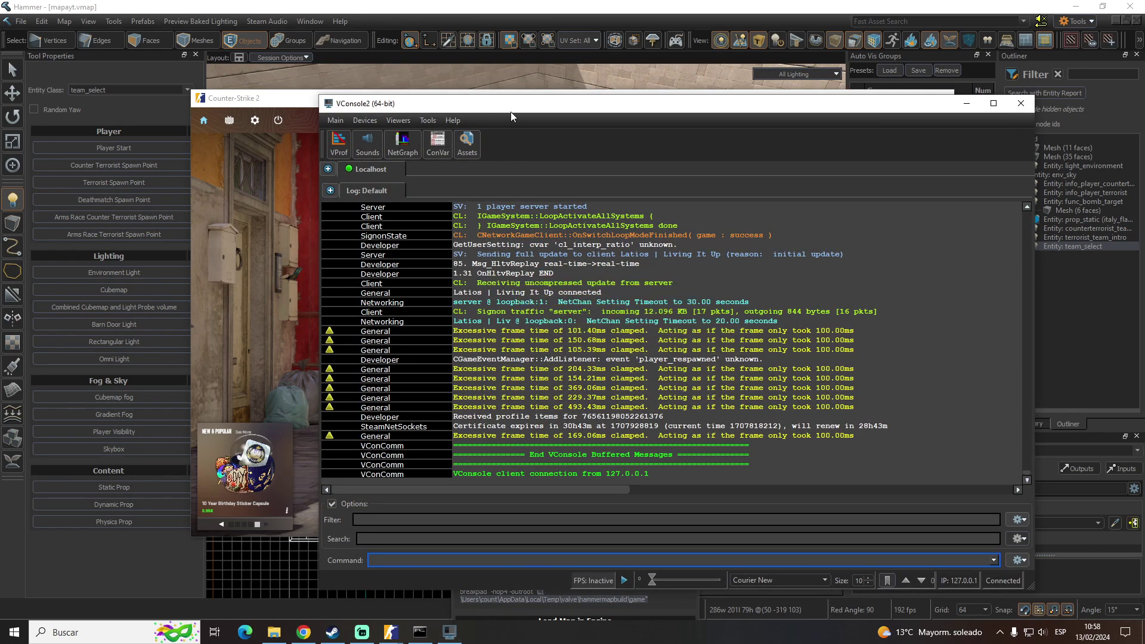
Run 'map_workshop m mapayt' in VConsole2 to load the mapayt map
type("map_wo")
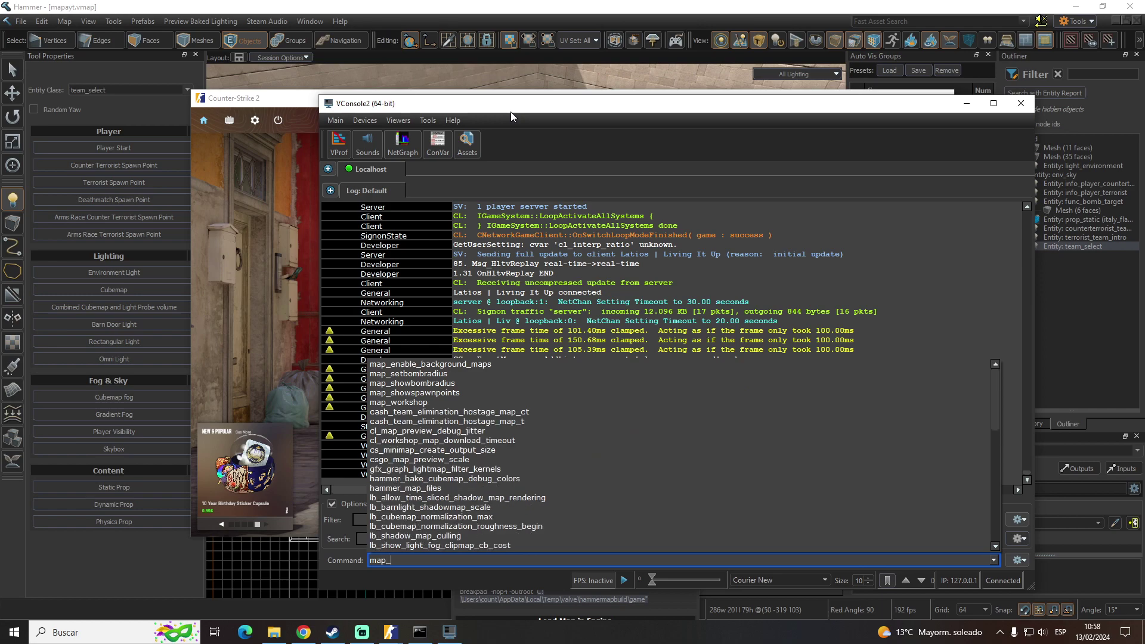
key("Tab")
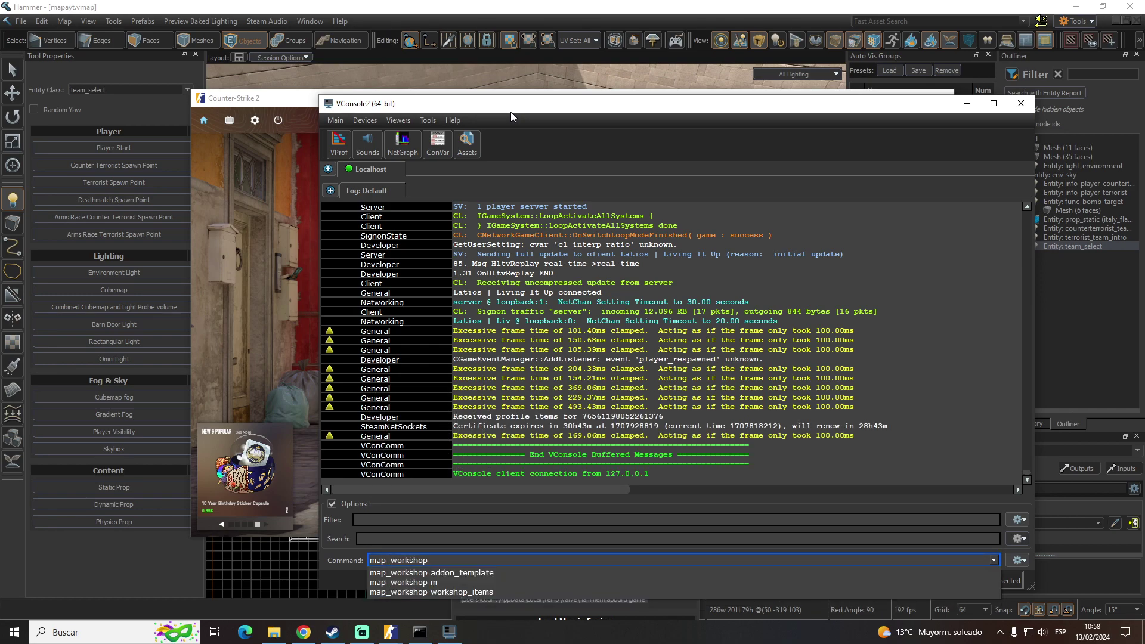
type("m")
key("Tab")
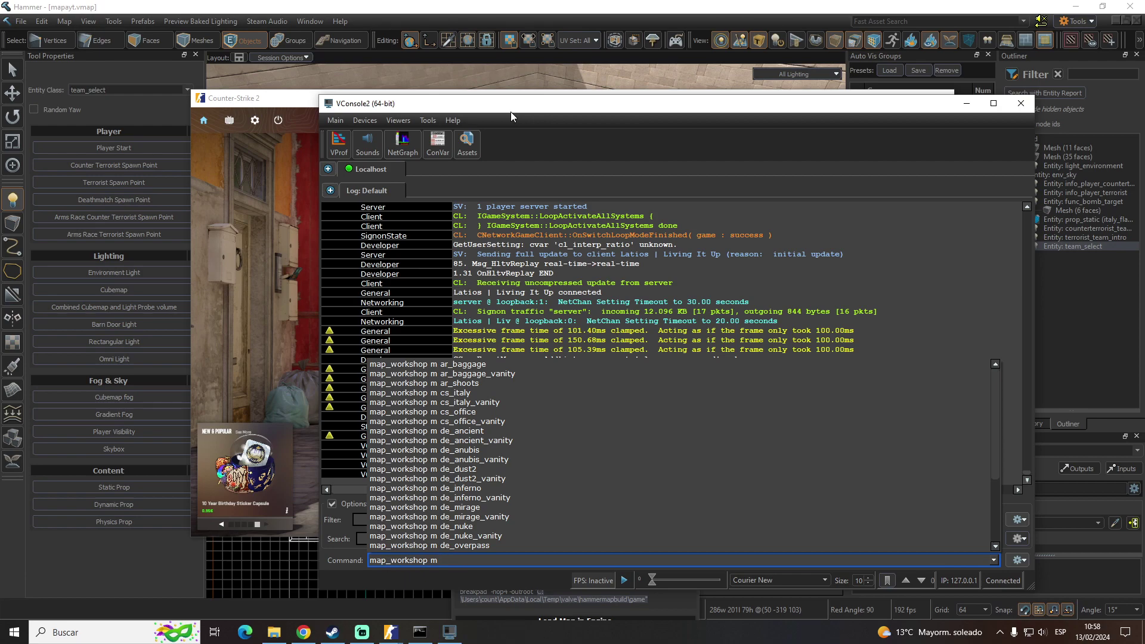
type("apayt")
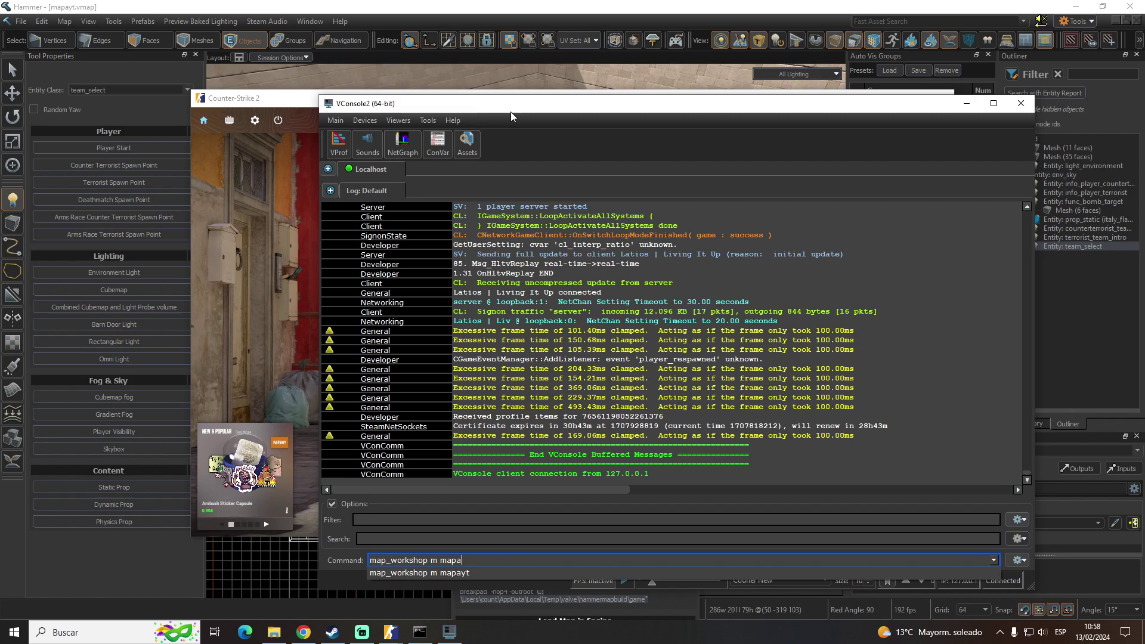
key("Return")
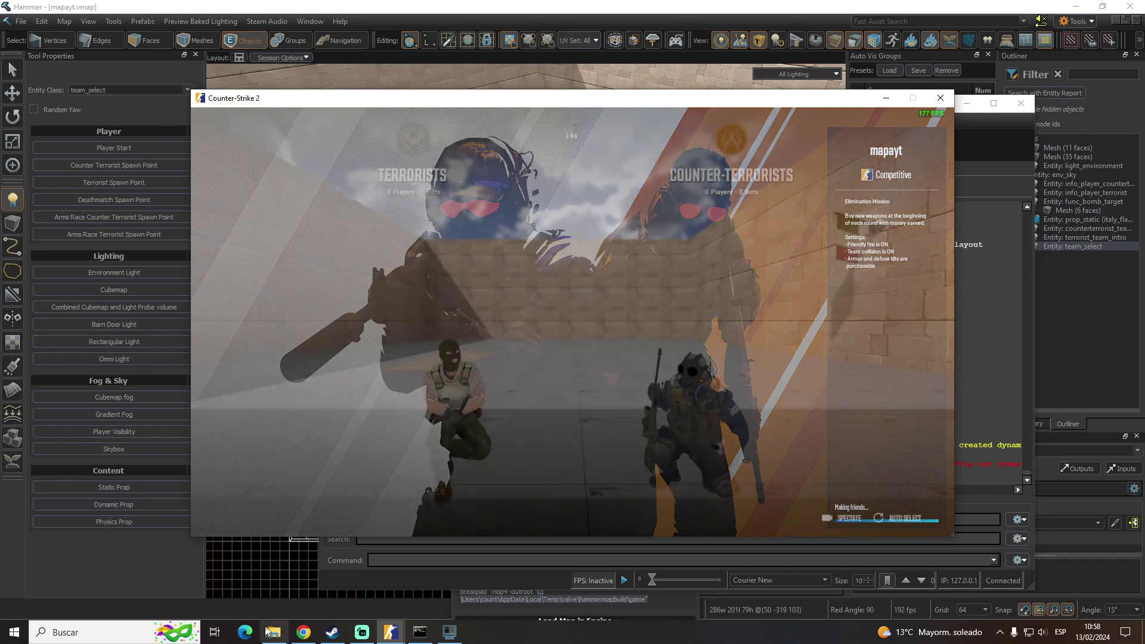
Join the Counter-Terrorists in the rebuilt mapayt room and switch to the knife
left_click(274, 632)
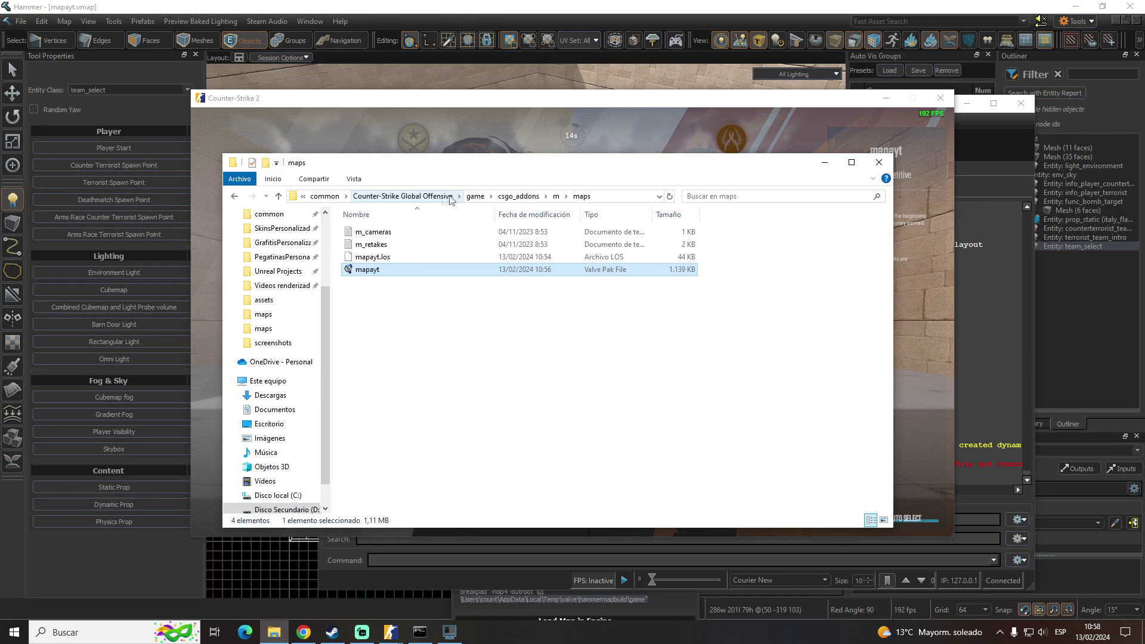
left_click(749, 133)
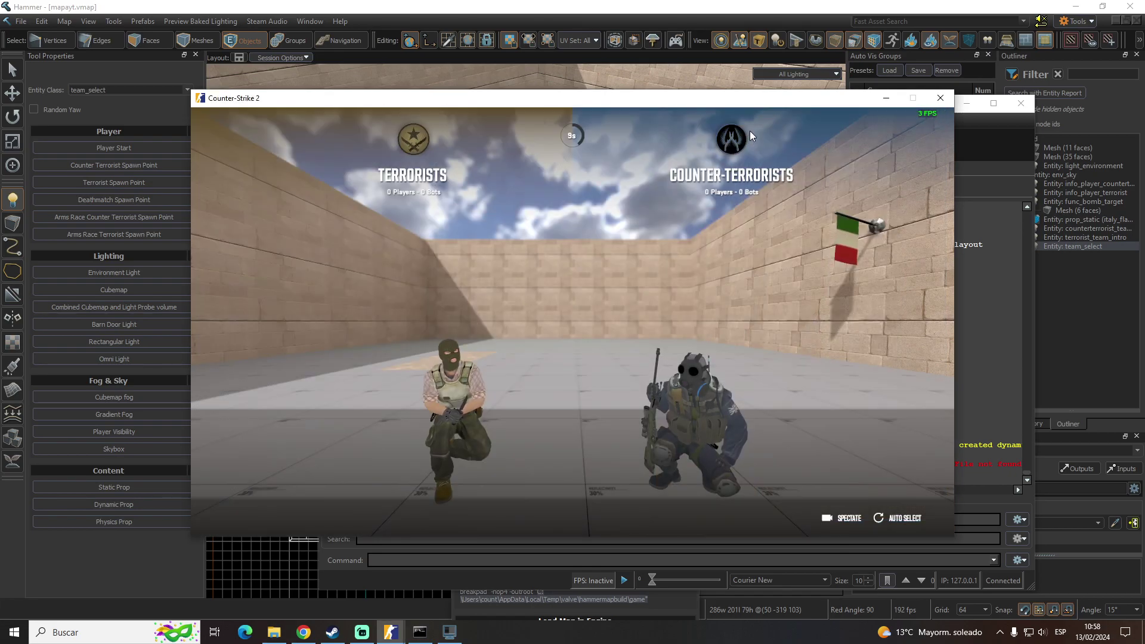
left_click(750, 302)
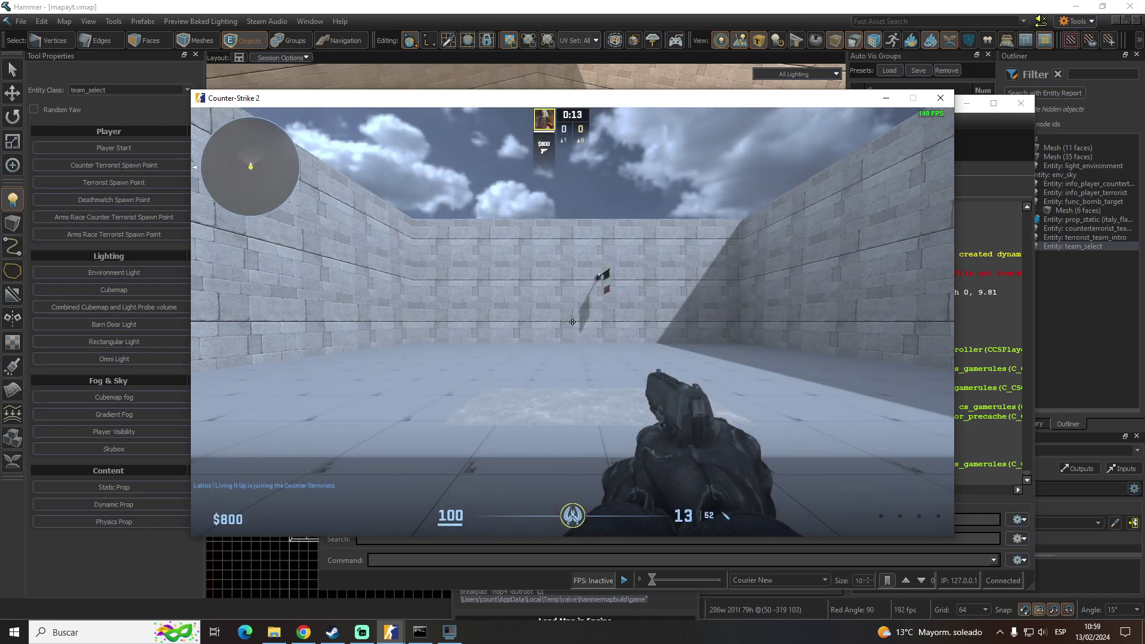
key("3")
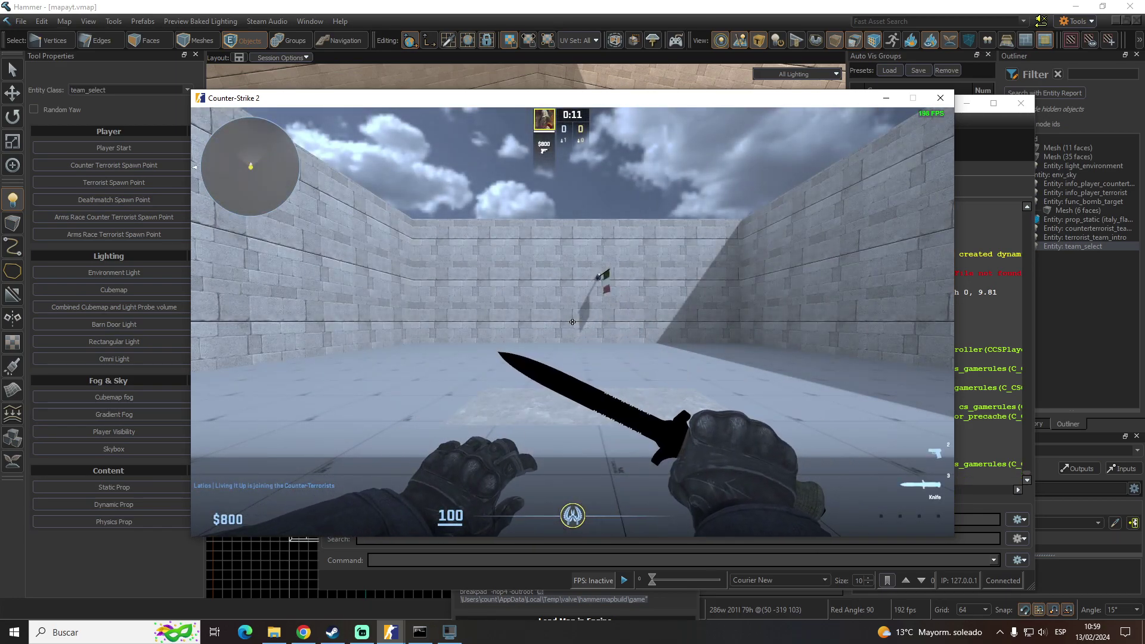
key("alt+Tab")
Launch the Counter-Strike 2 Workshop Manager from the Asset Browser's tools list
mouse_move(394, 638)
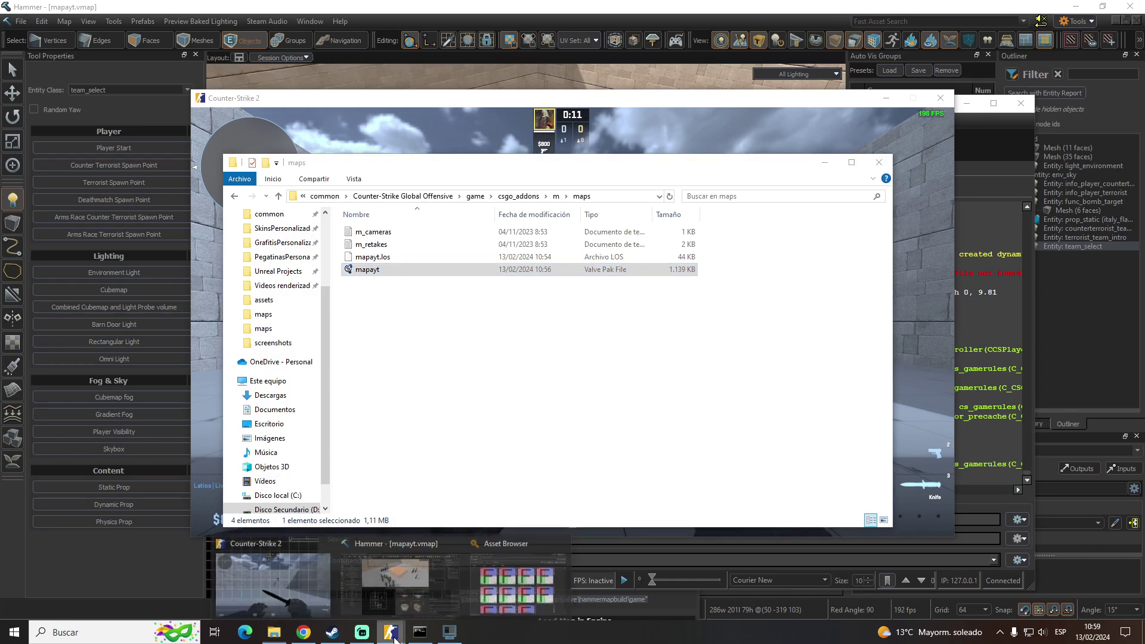
left_click(513, 576)
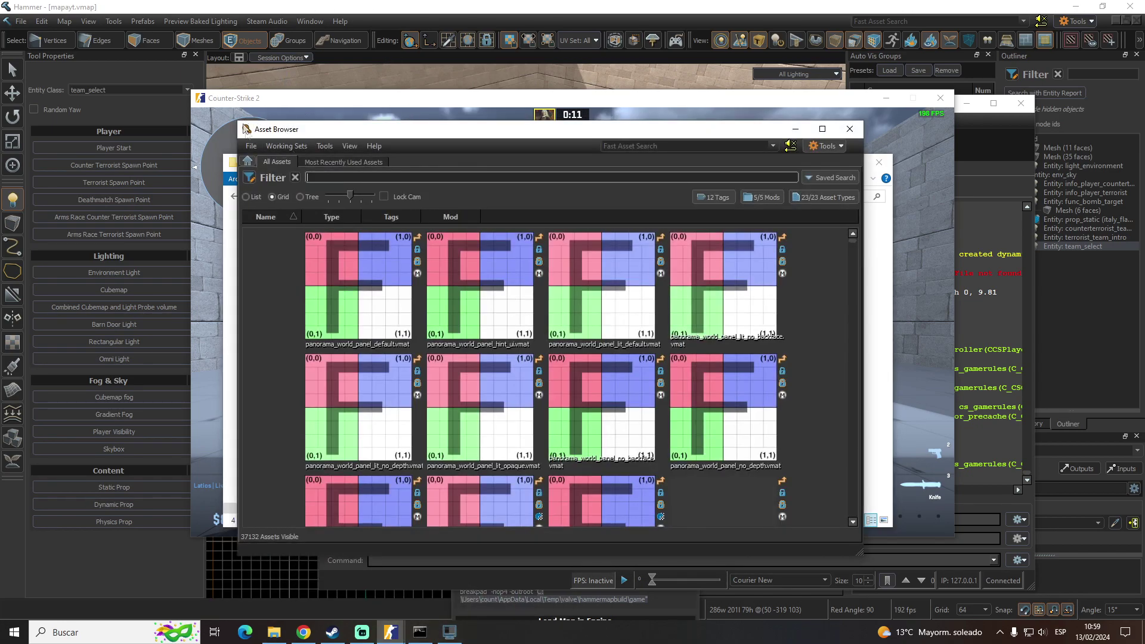
left_click(329, 149)
mouse_move(382, 159)
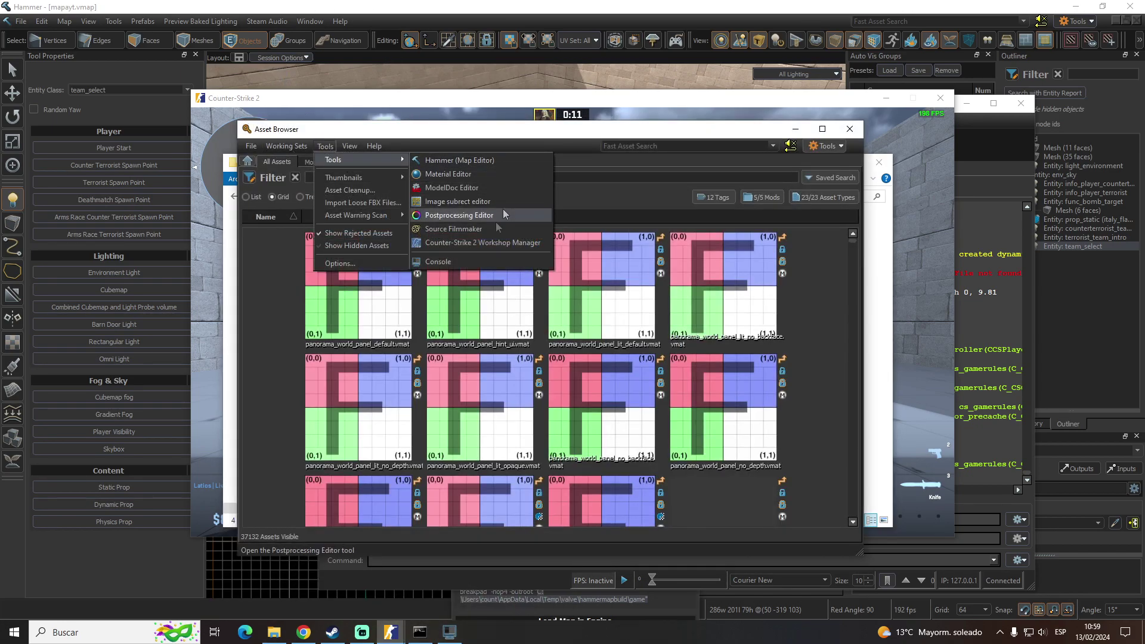
left_click(482, 242)
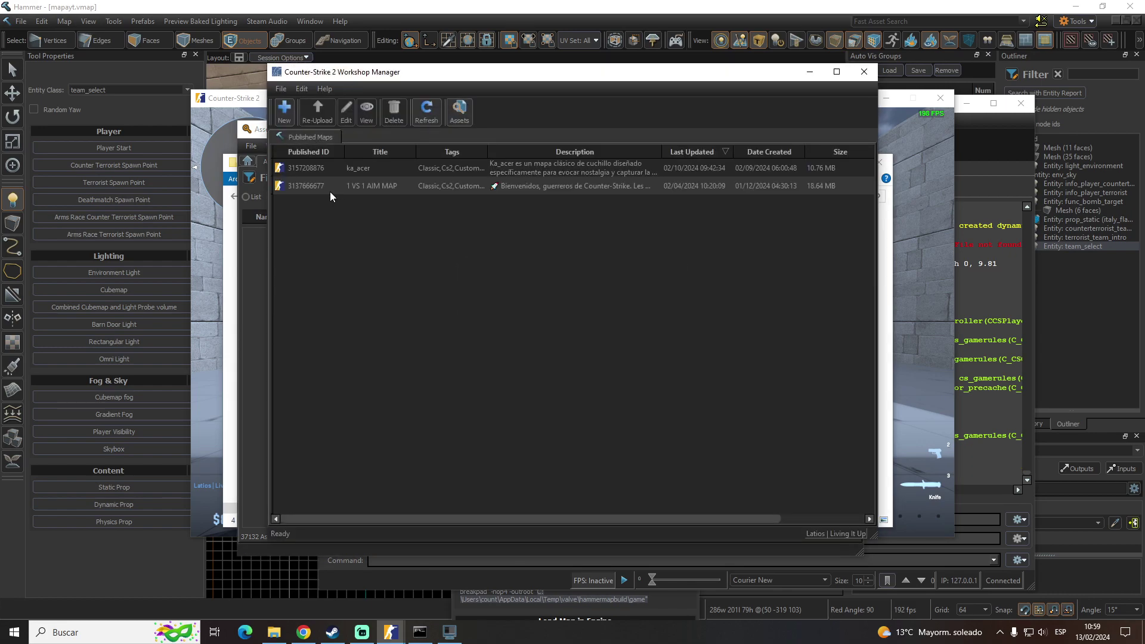
Create a new submission titled and described 'mapayt' and review addon m's 17 files
left_click(284, 113)
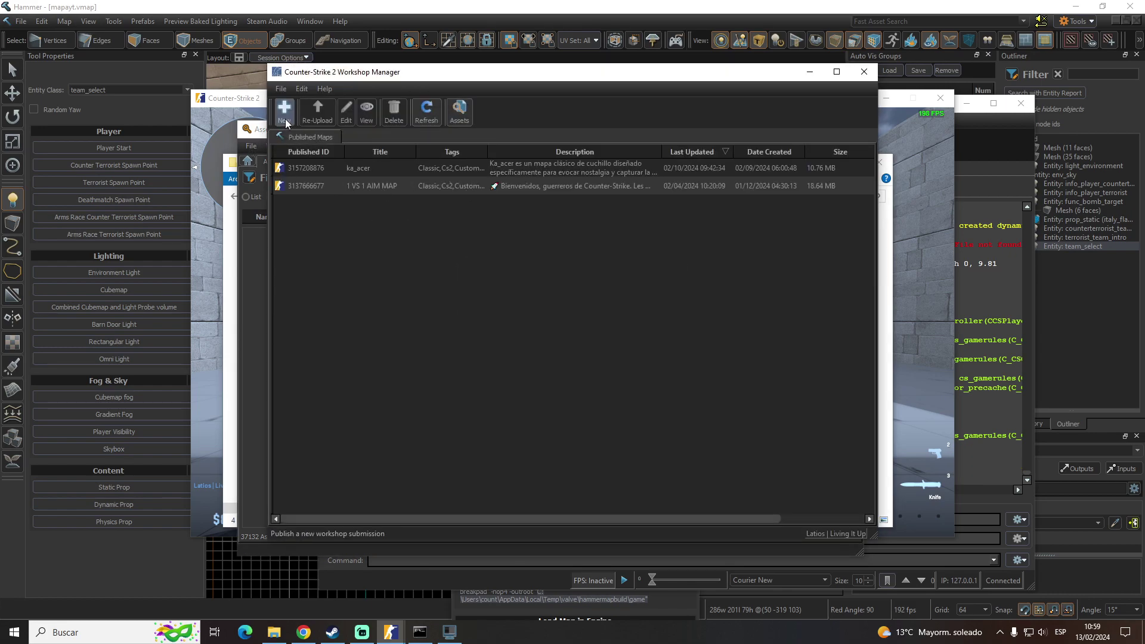
type("mapayt")
key("Tab")
type("mapayt")
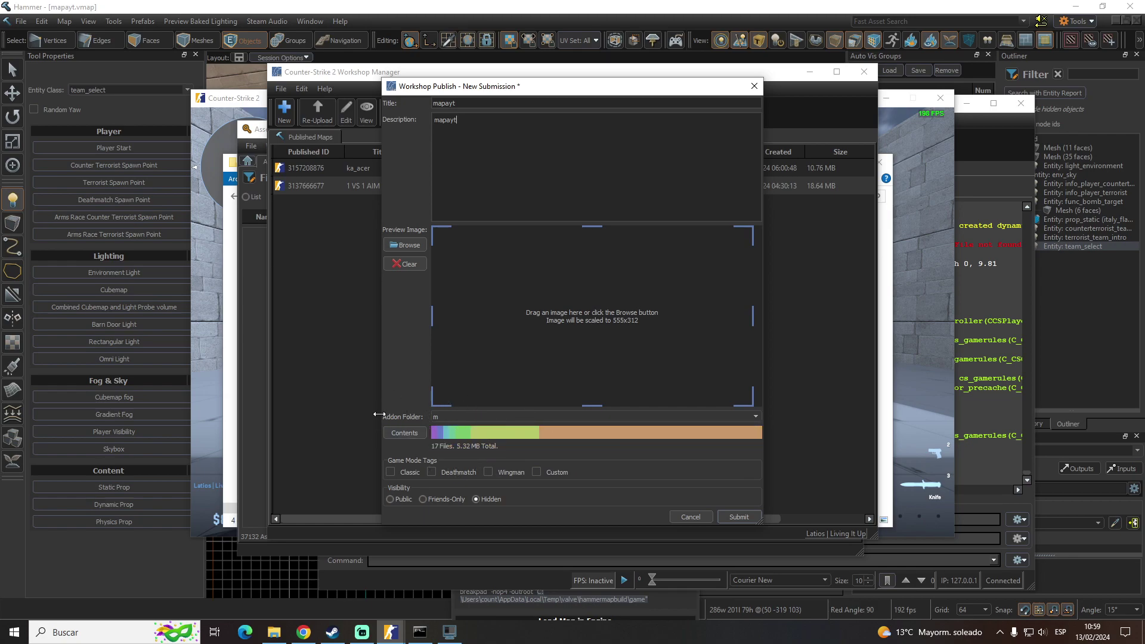
left_click(409, 431)
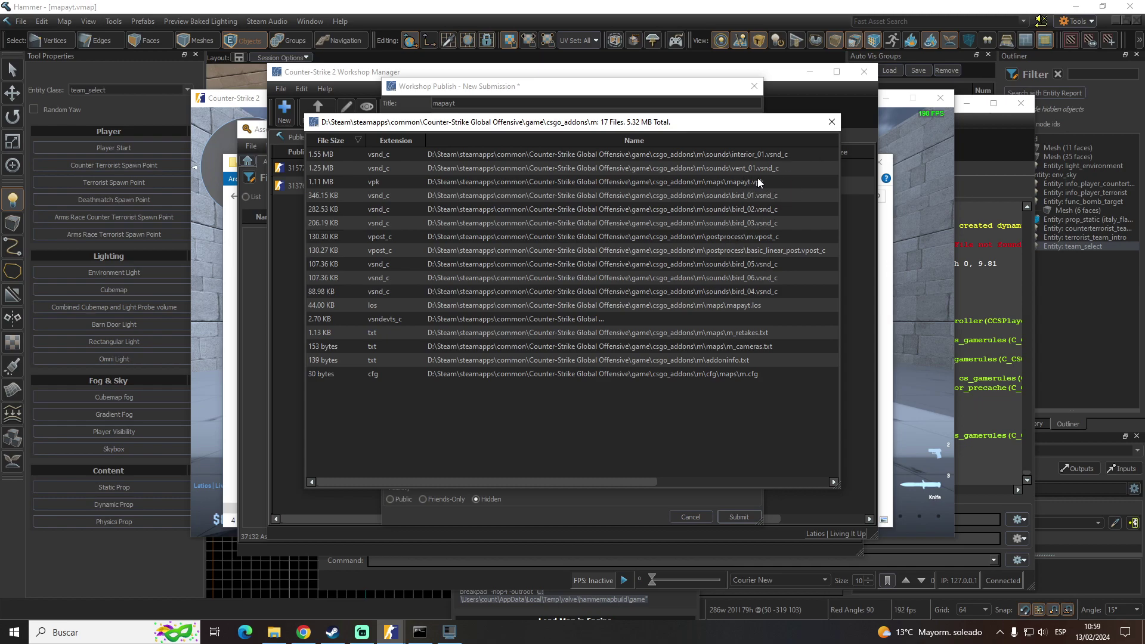
scroll(733, 180, "right", 2)
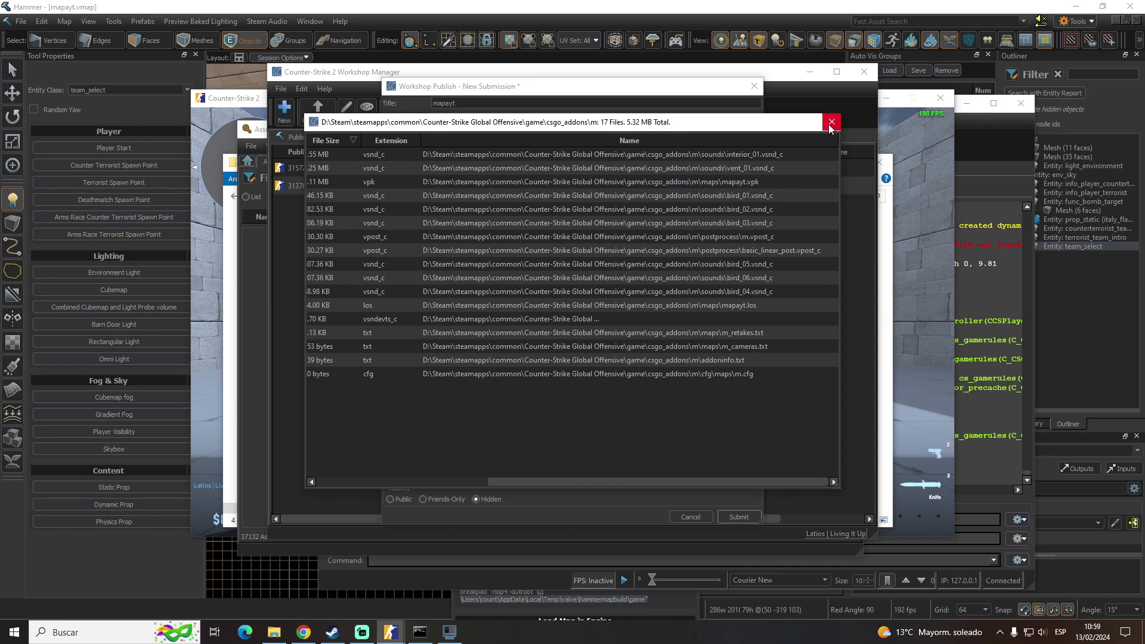
left_click(830, 123)
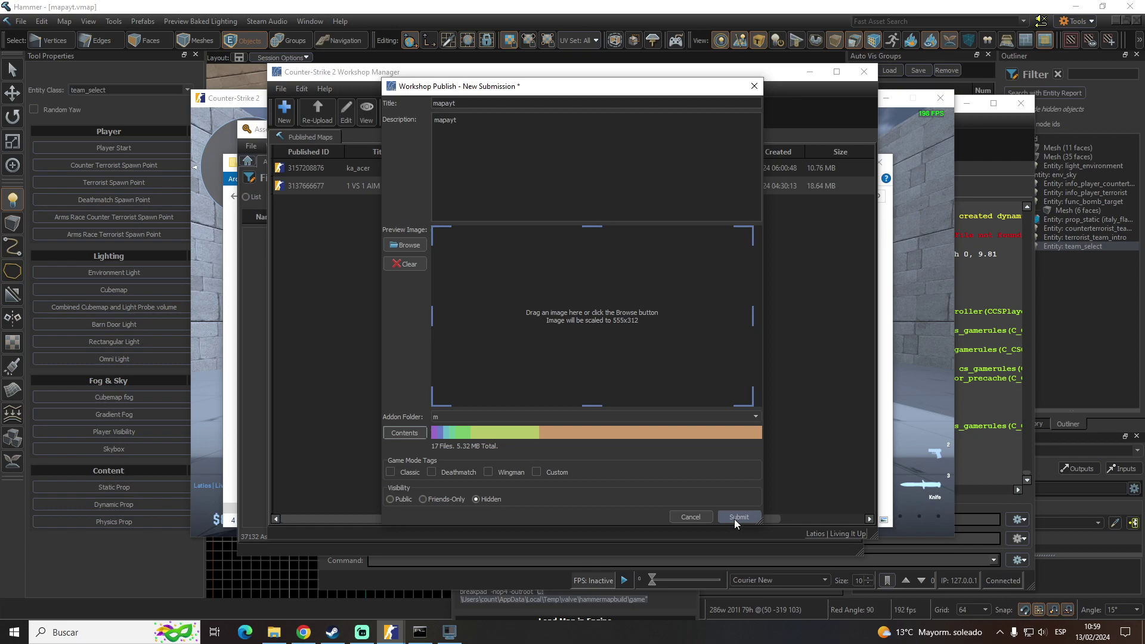
Cancel the workshop upload, then go back into the game and rejoin a team
left_click(692, 516)
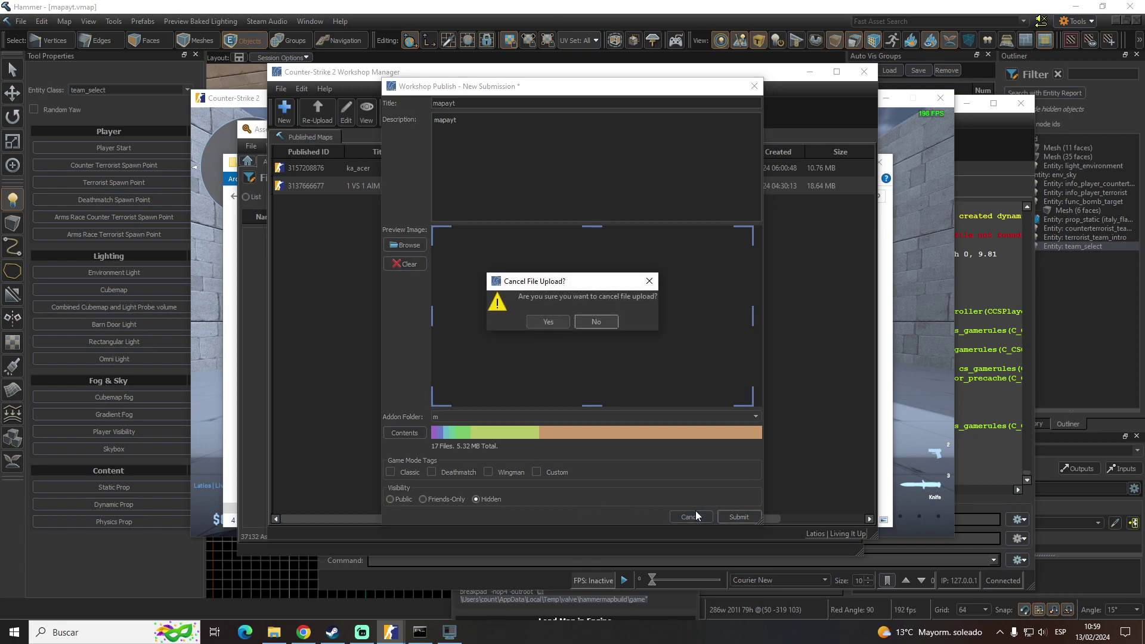
left_click(548, 321)
left_click(895, 320)
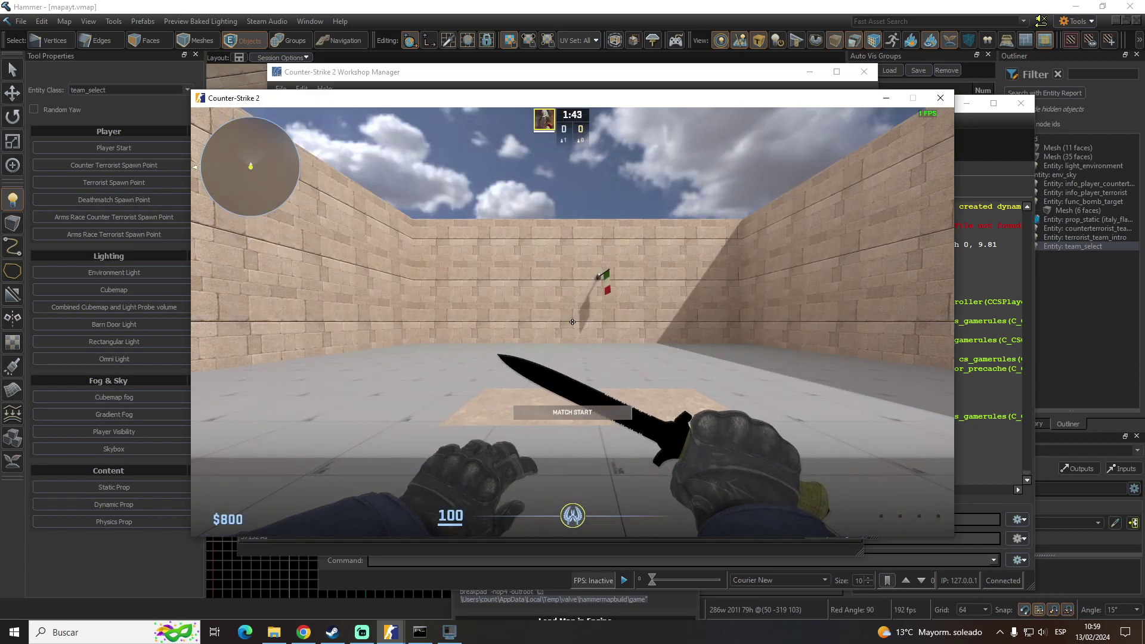
key("2")
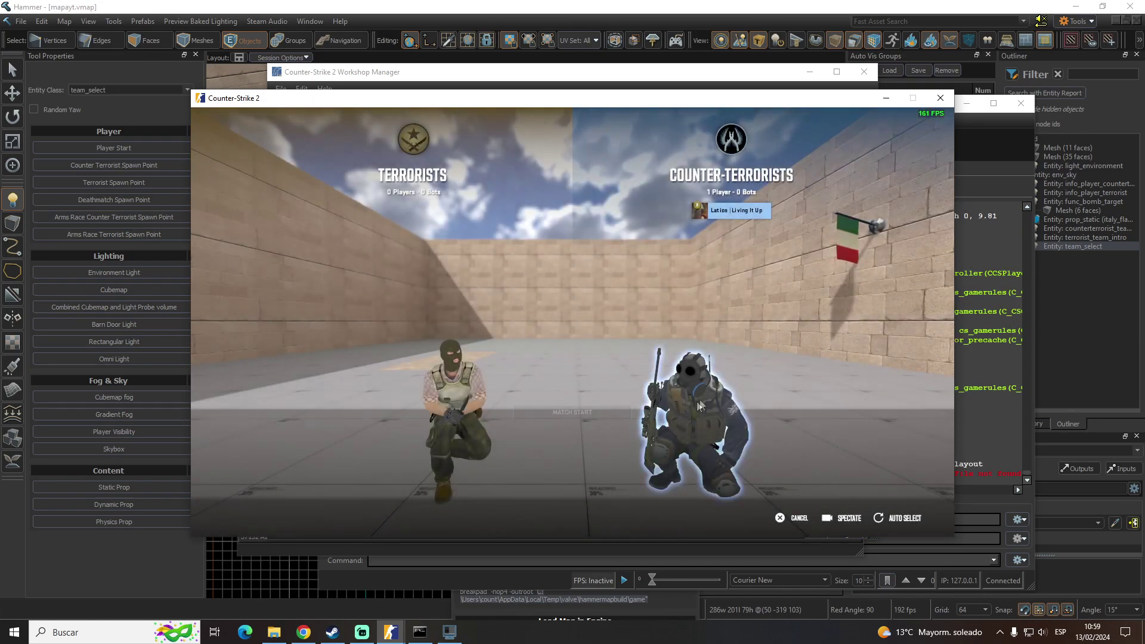
left_click(691, 417)
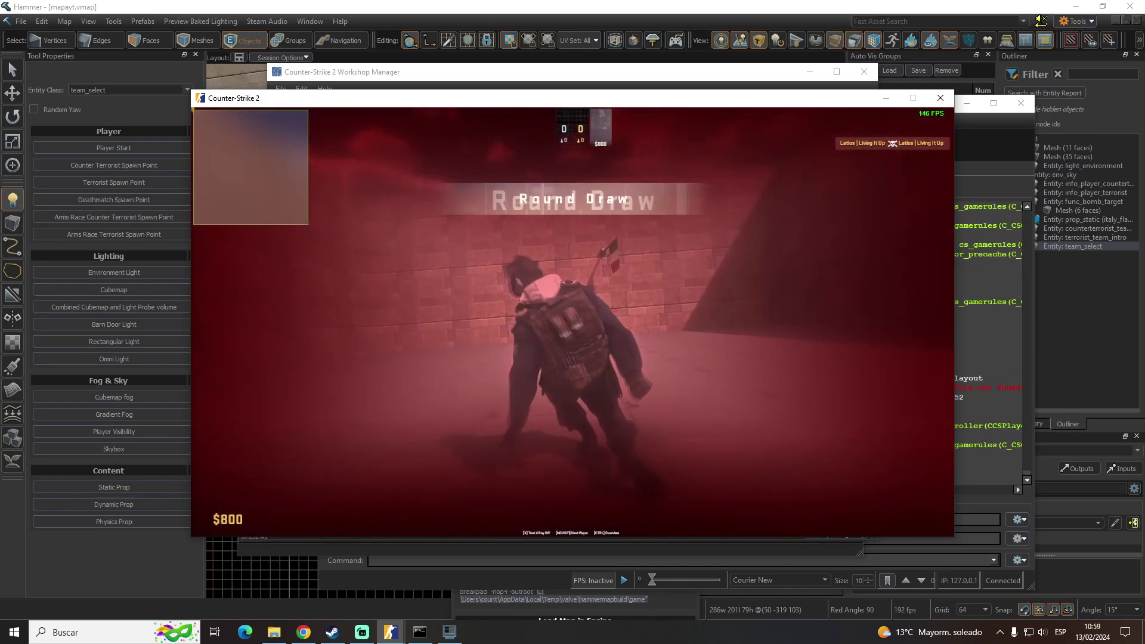